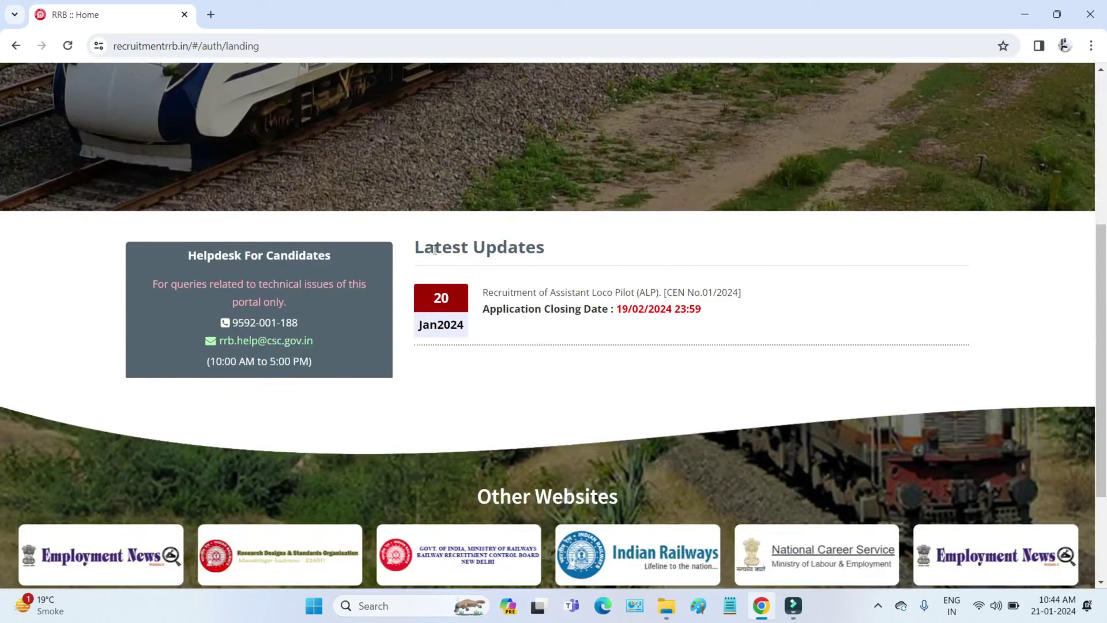
Start an online application for the Assistant Loco Pilot recruitment, CEN No.01/2024, from the landing page.
drag(426, 248, 537, 248)
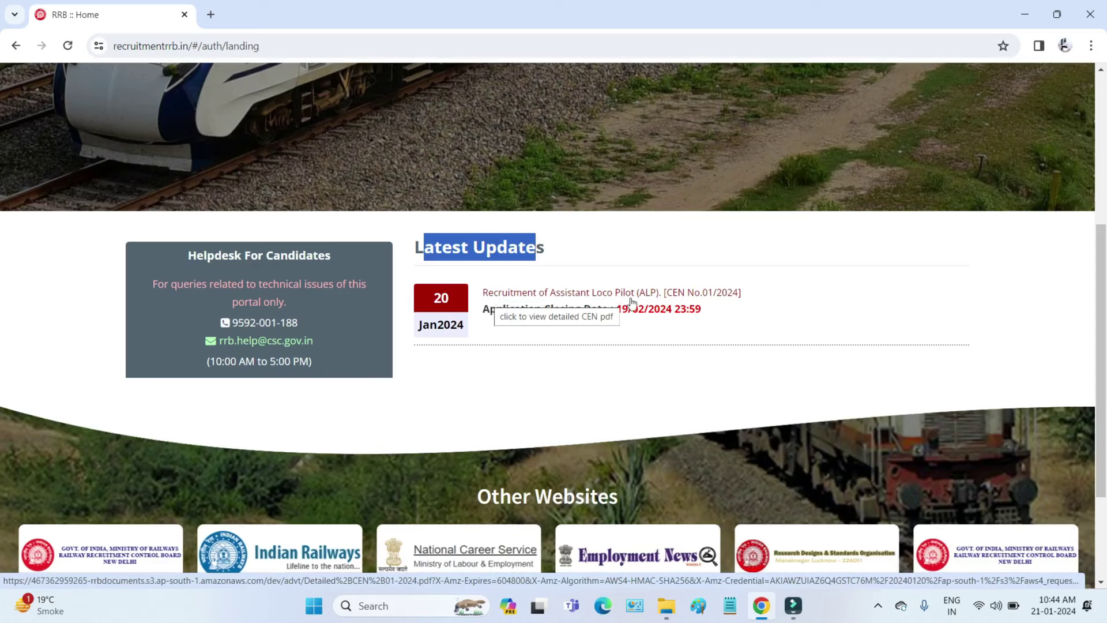
scroll(623, 300, up, 5)
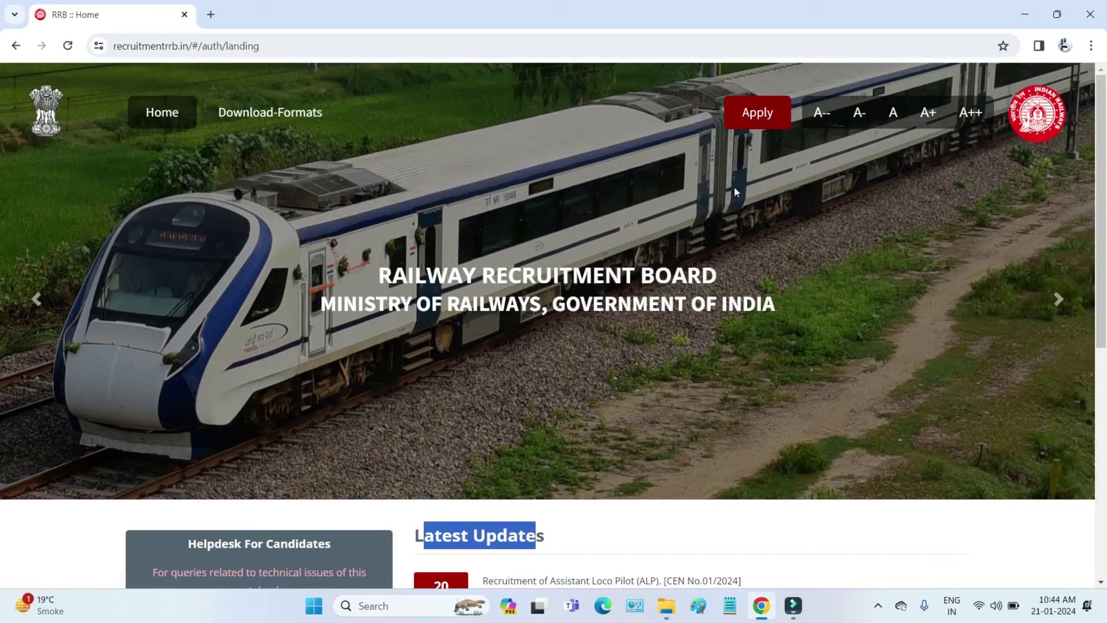
click(747, 122)
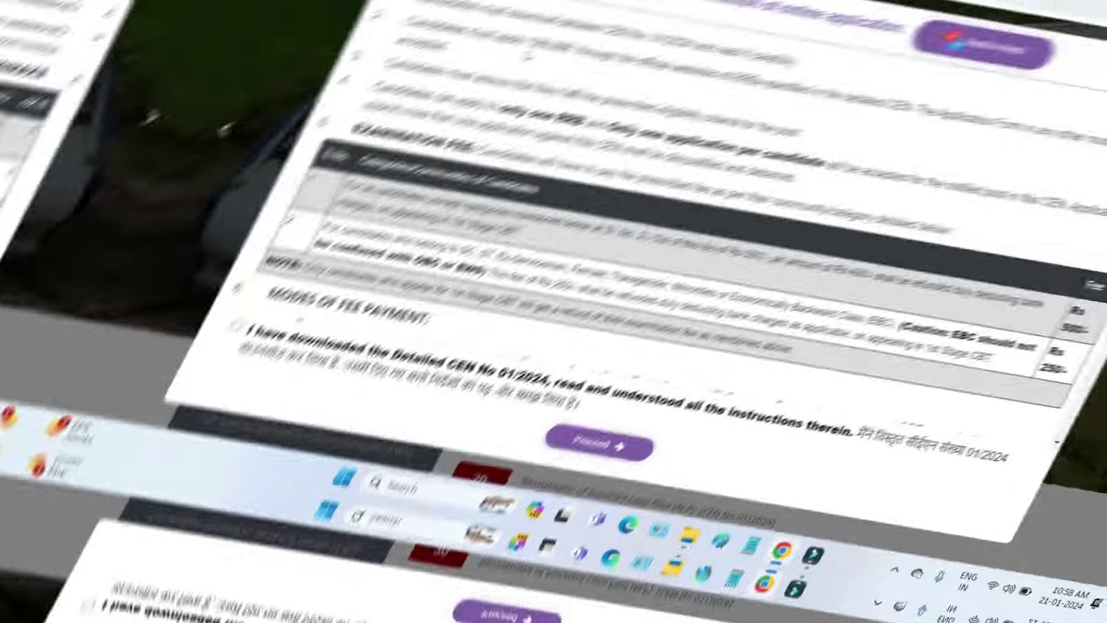
Read through the application submission instructions and accept the declaration about the Detailed CEN No 01/2024.
scroll(338, 204, down, 10)
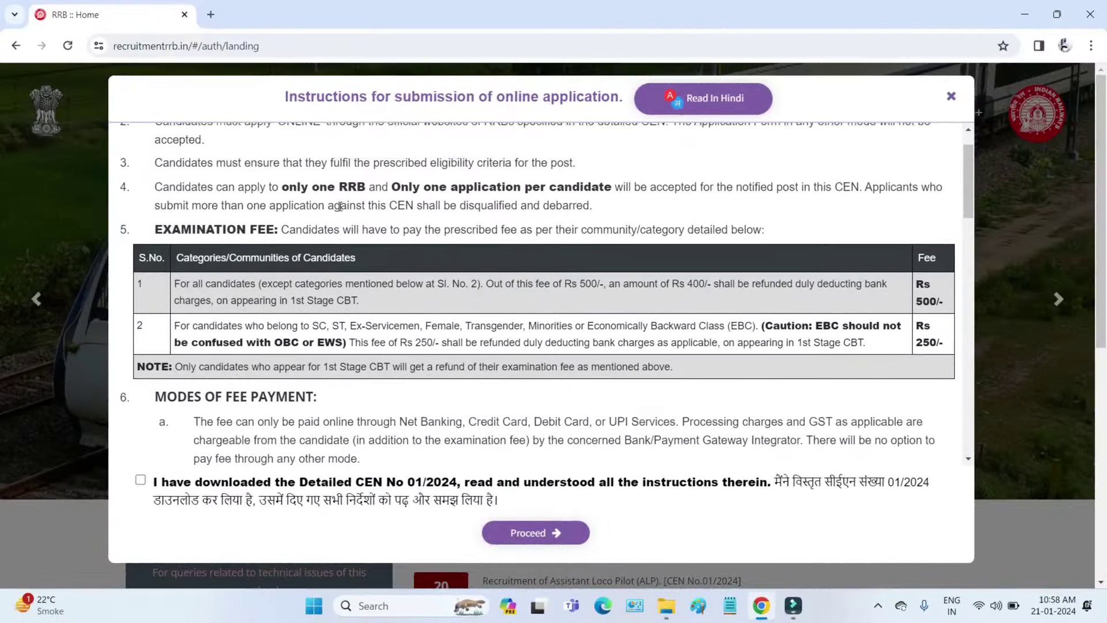
scroll(337, 209, down, 15)
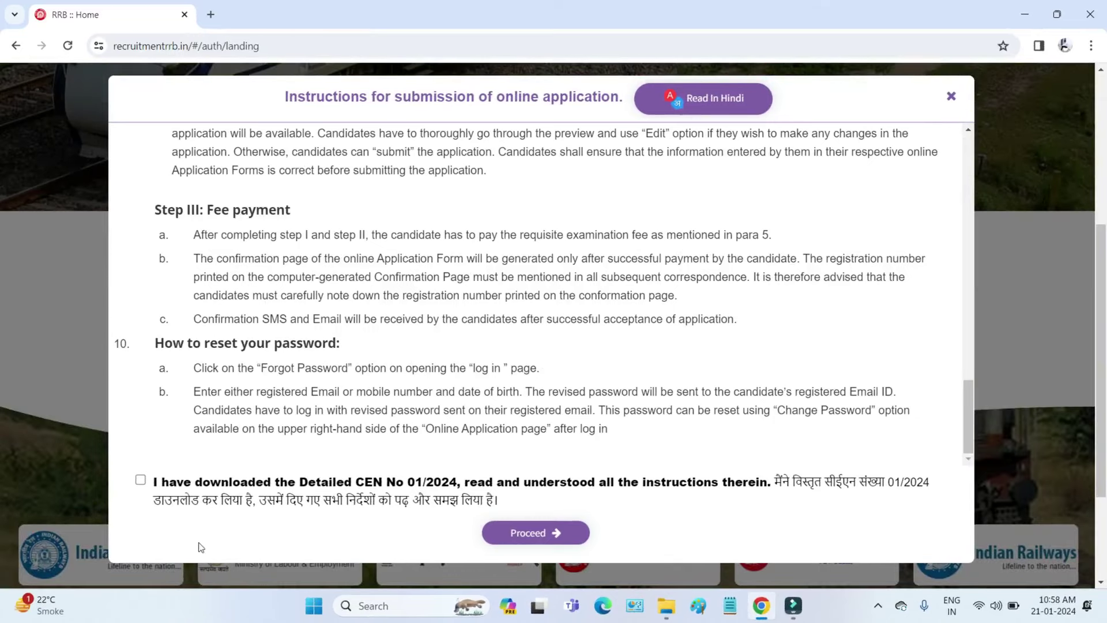
click(139, 482)
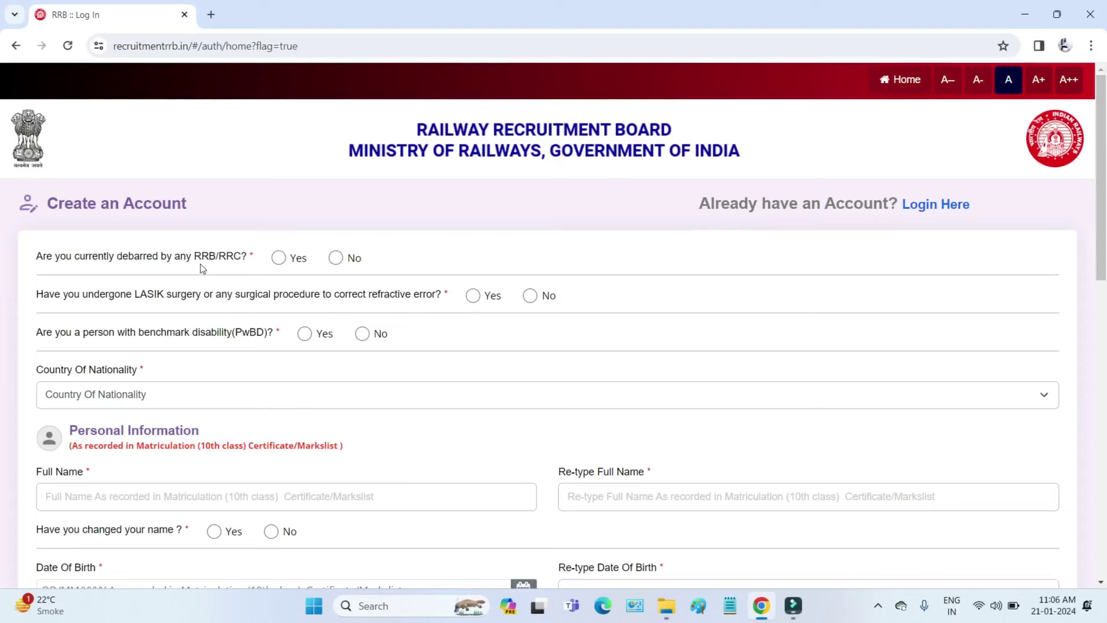
Answer No to the debarment, LASIK surgery and benchmark disability questions, and set the country of nationality to India.
drag(197, 261, 249, 278)
drag(135, 295, 208, 295)
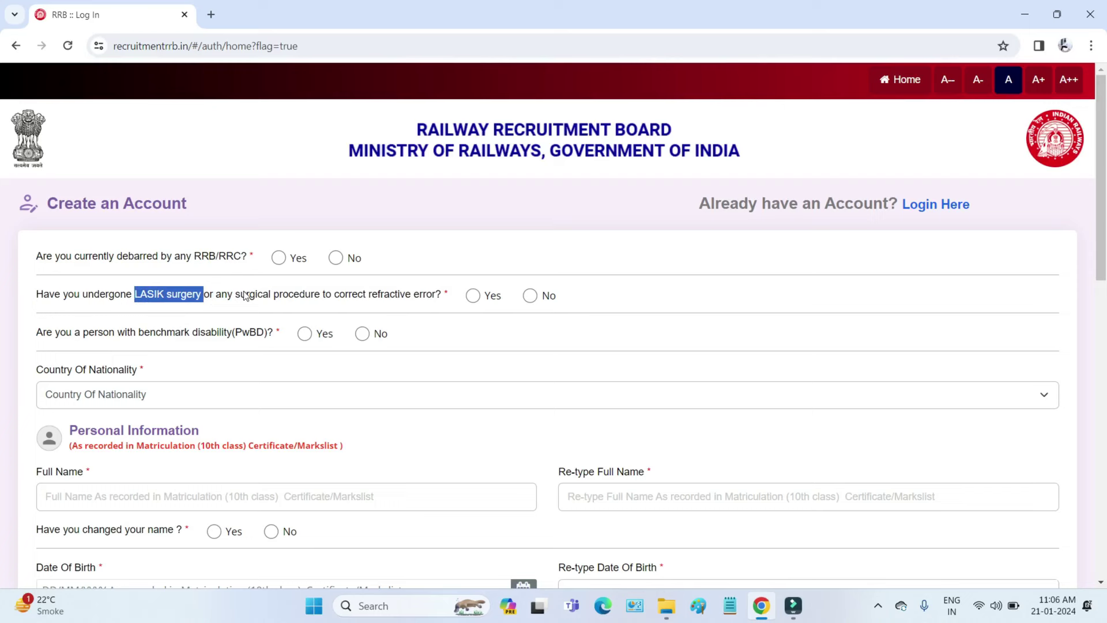
drag(139, 333, 236, 333)
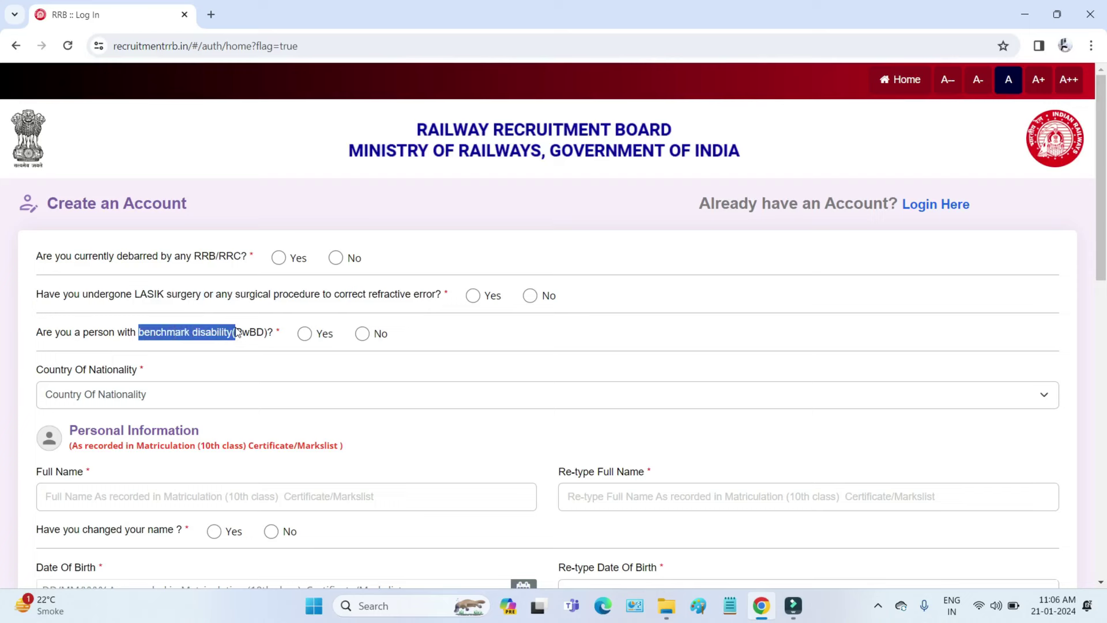
click(337, 259)
click(530, 297)
click(363, 334)
click(449, 340)
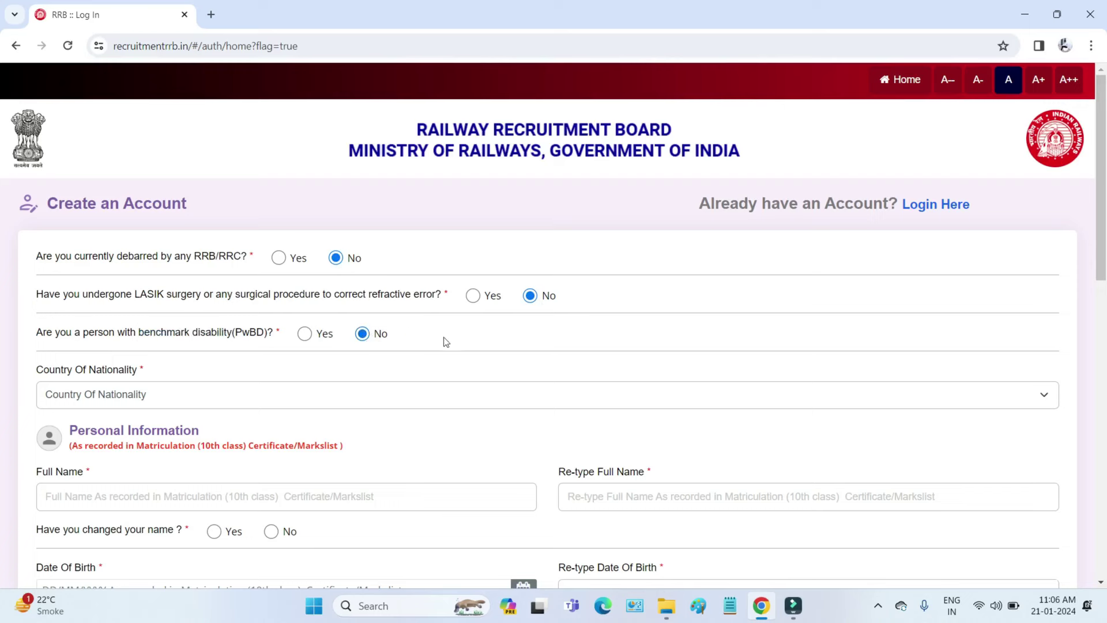
click(310, 401)
click(233, 431)
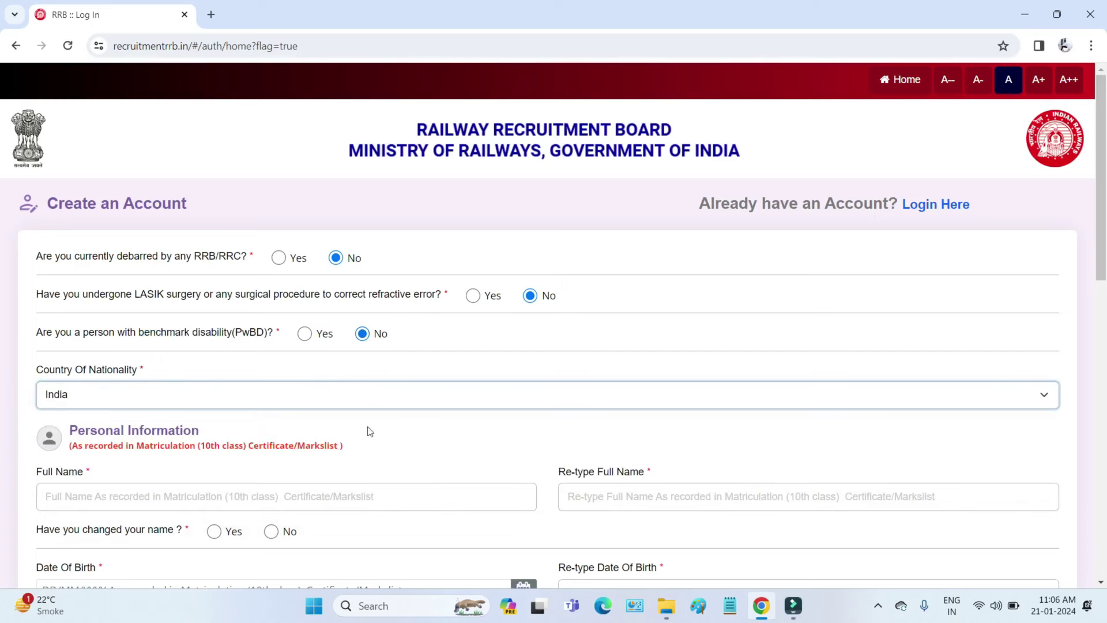
Examine the matriculation certificate note under Personal Information and the Full Name and Re-type Full Name fields.
scroll(437, 429, down, 2)
drag(70, 286, 193, 286)
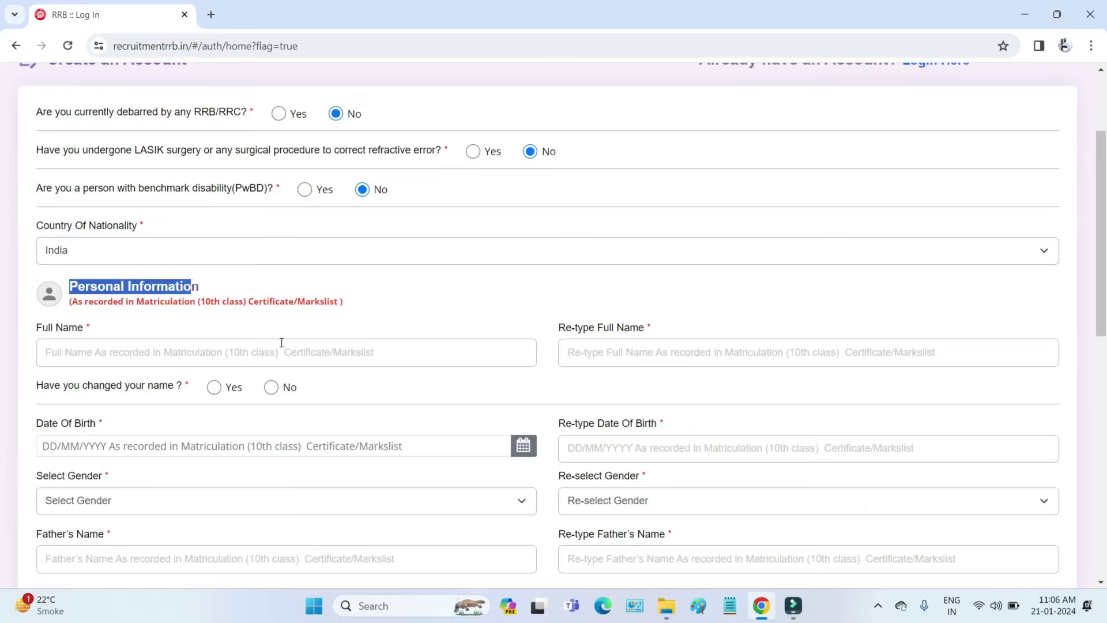
scroll(281, 343, down, 1)
drag(182, 230, 306, 231)
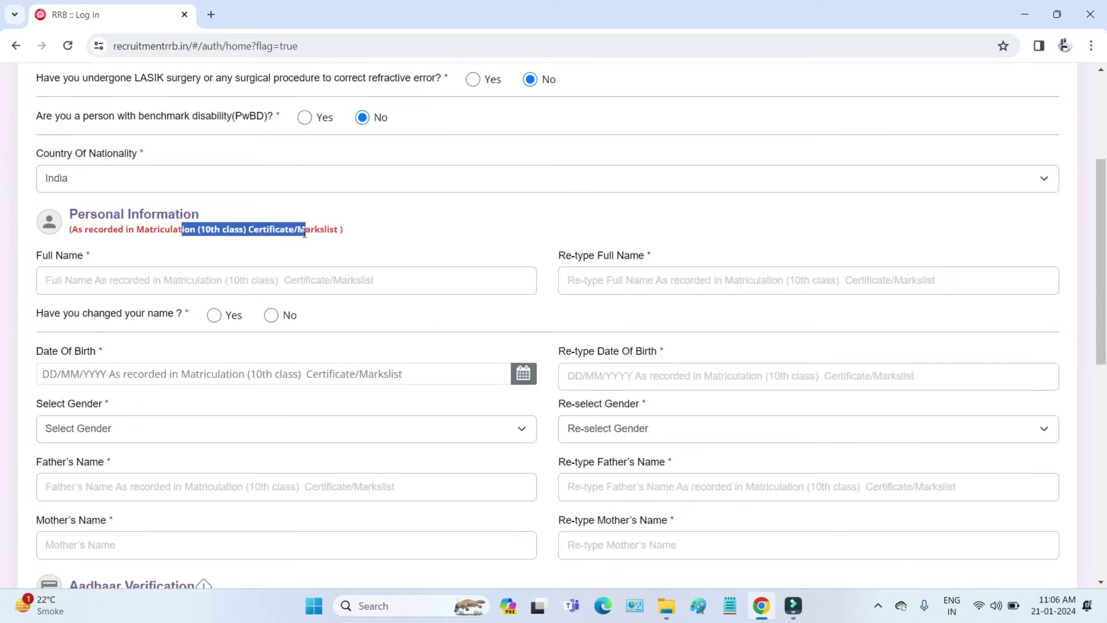
click(49, 279)
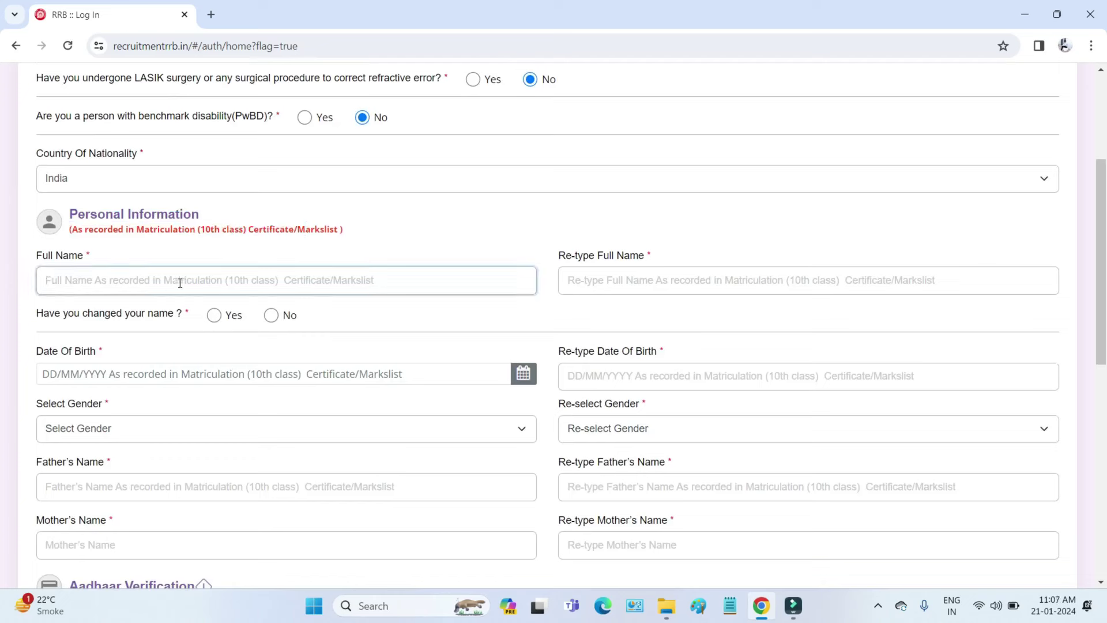
click(577, 284)
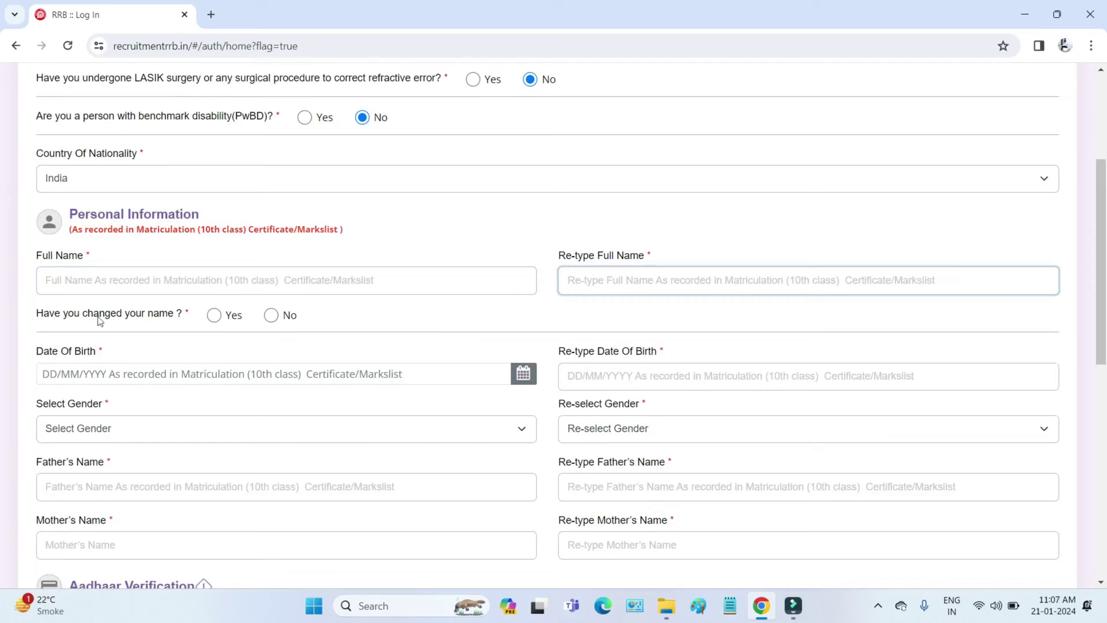
drag(42, 315, 156, 316)
click(214, 315)
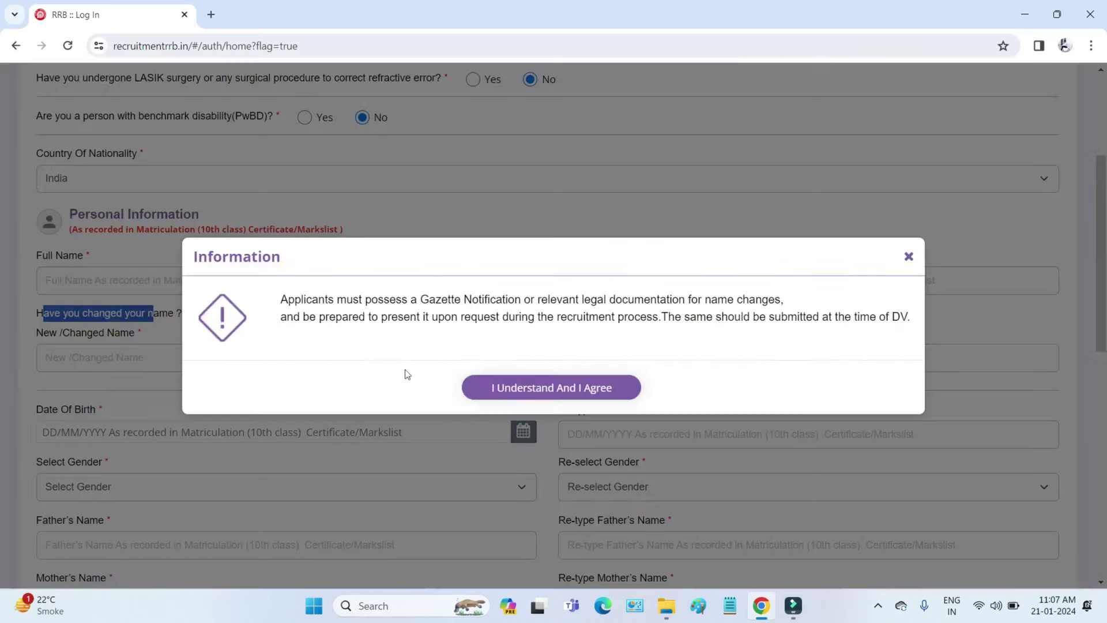
click(507, 387)
drag(46, 342, 88, 353)
click(81, 358)
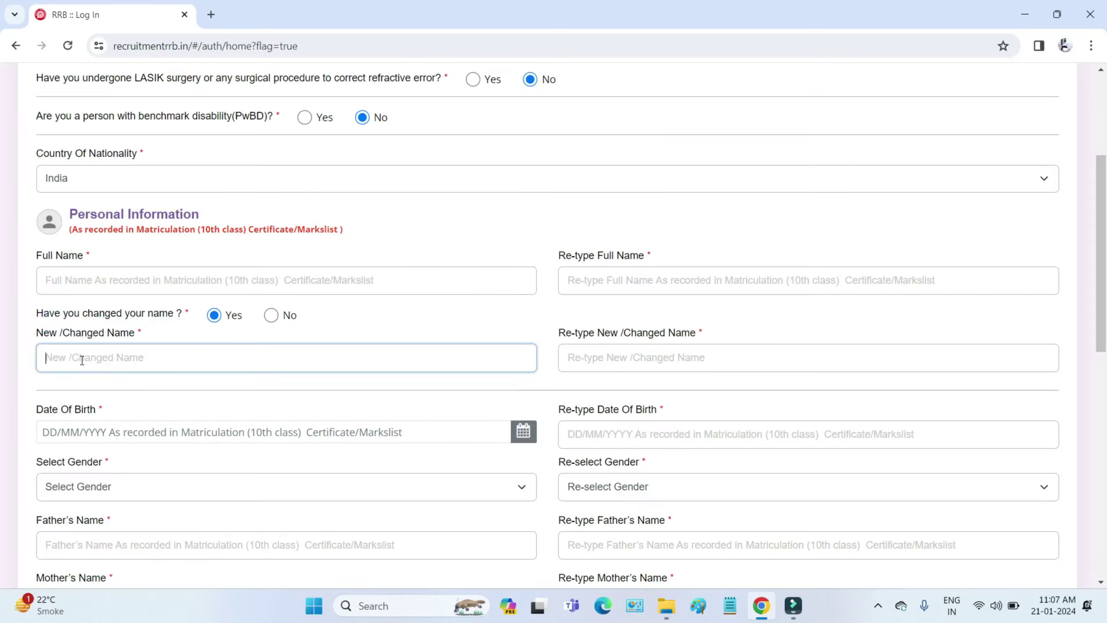
click(621, 356)
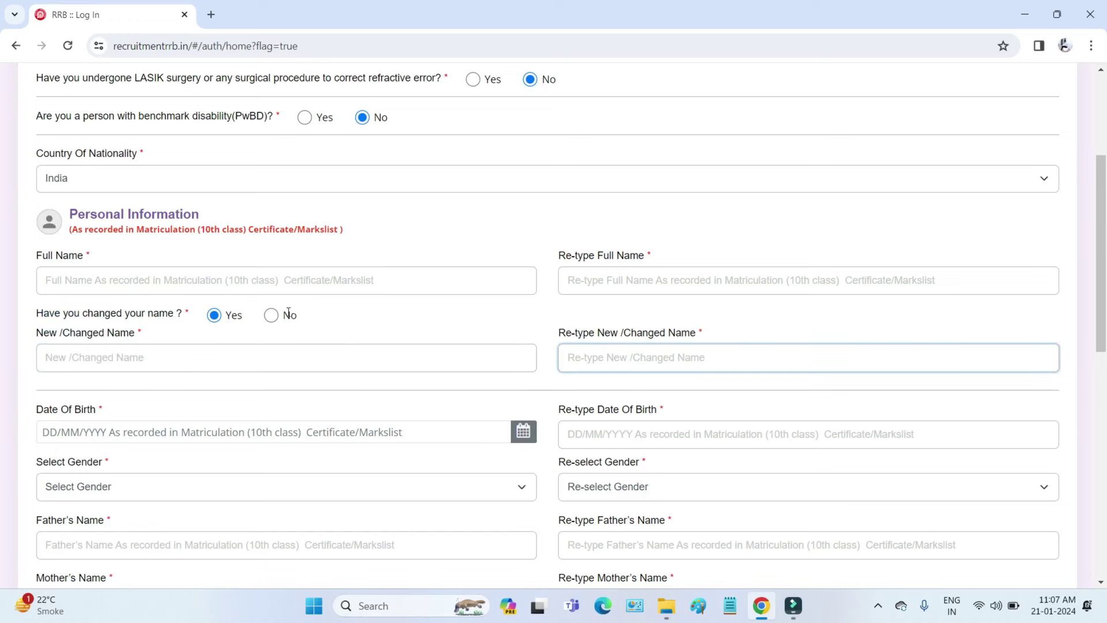
Answer No to the question asking whether the applicant has changed their name.
click(271, 315)
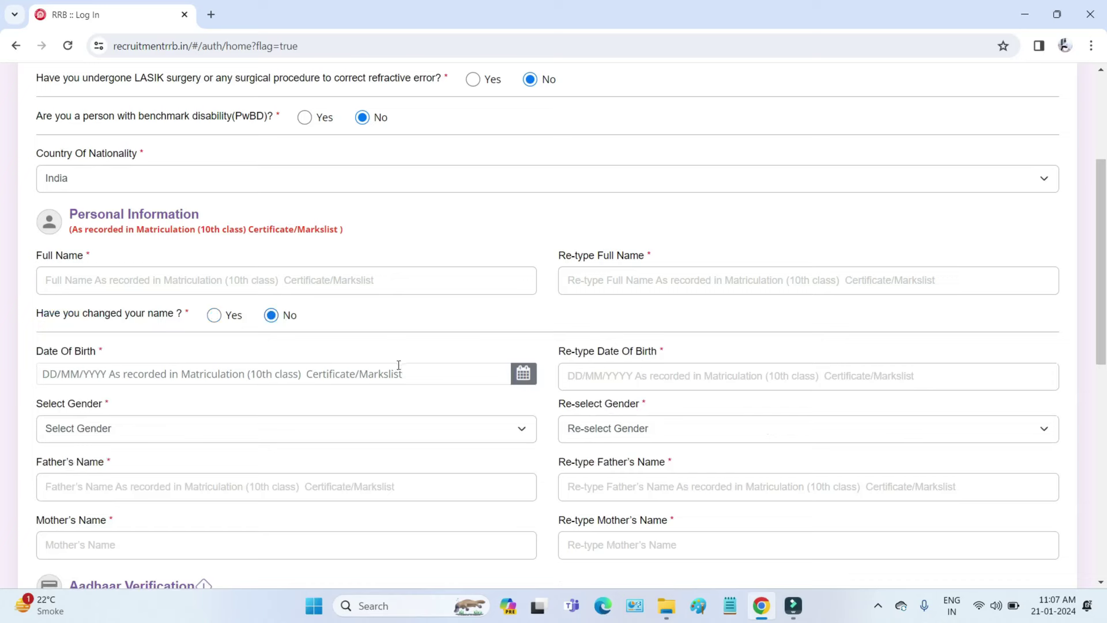
Examine the date of birth calendar, the gender options and their matching re-entry fields.
scroll(380, 441, down, 1)
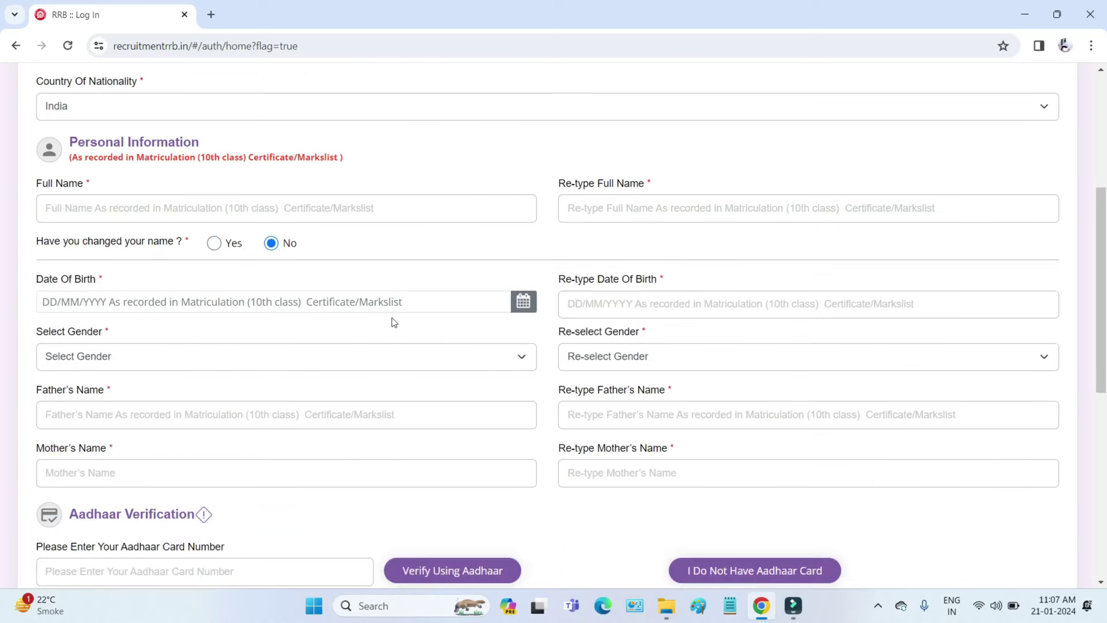
click(124, 301)
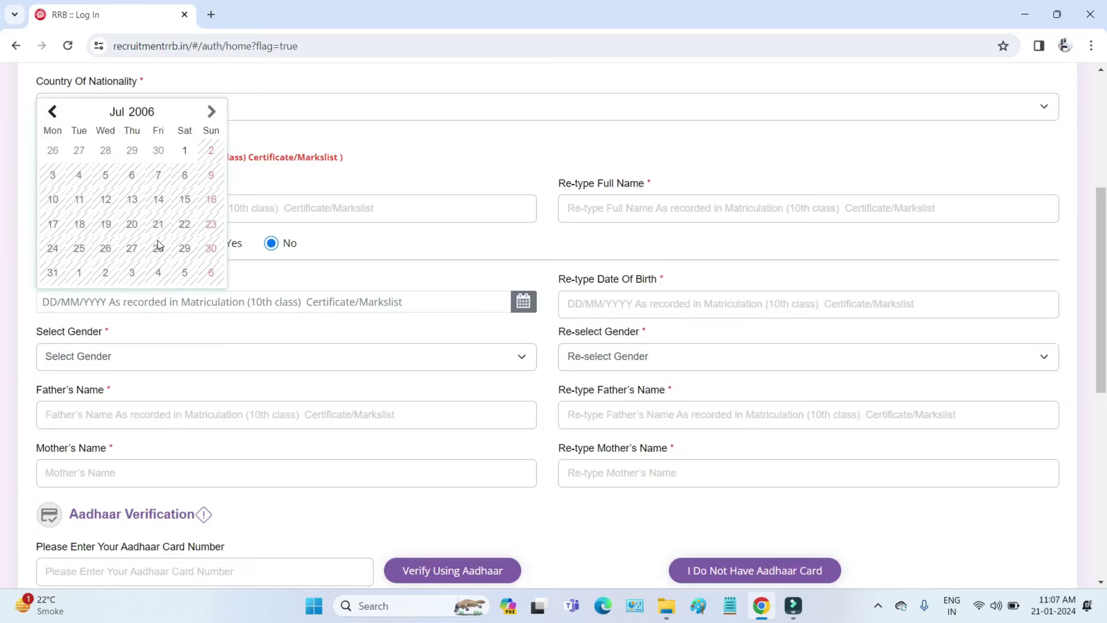
click(623, 300)
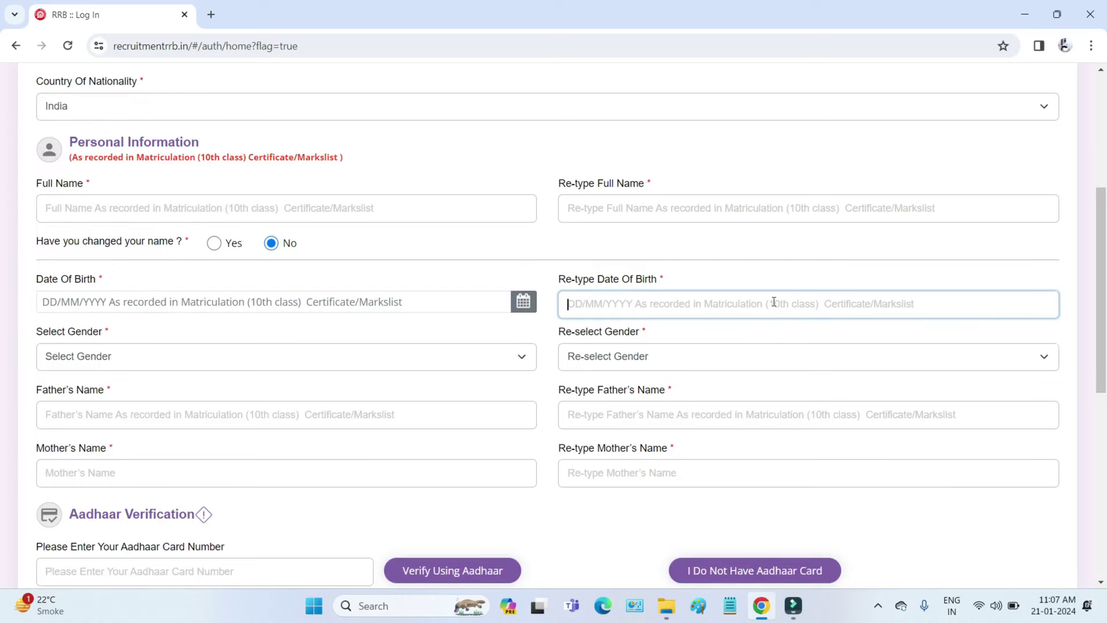
click(323, 357)
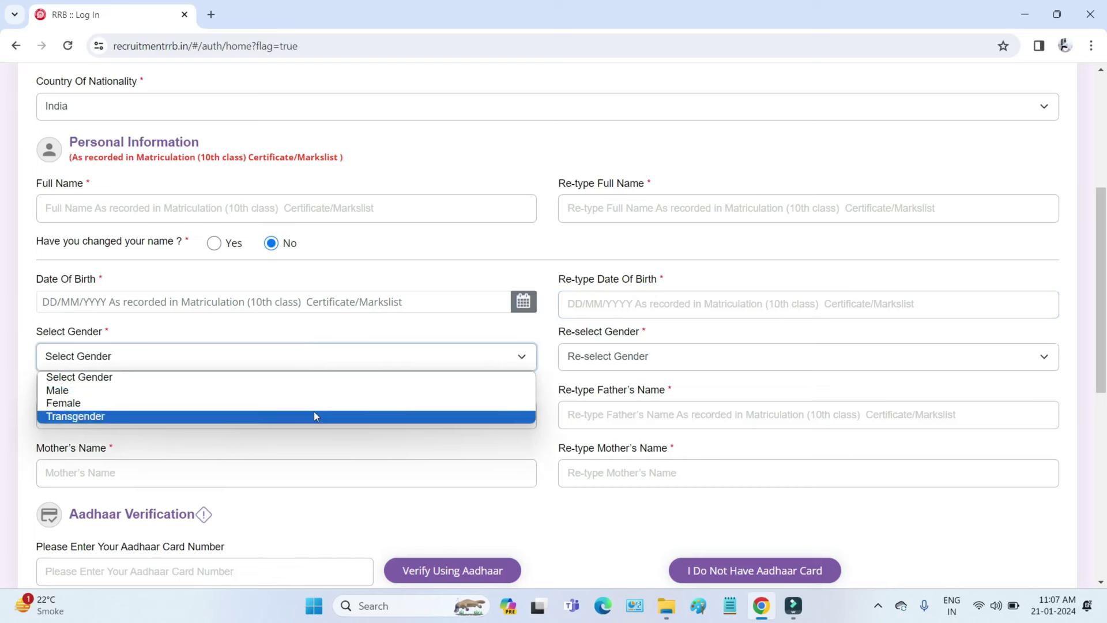
click(676, 359)
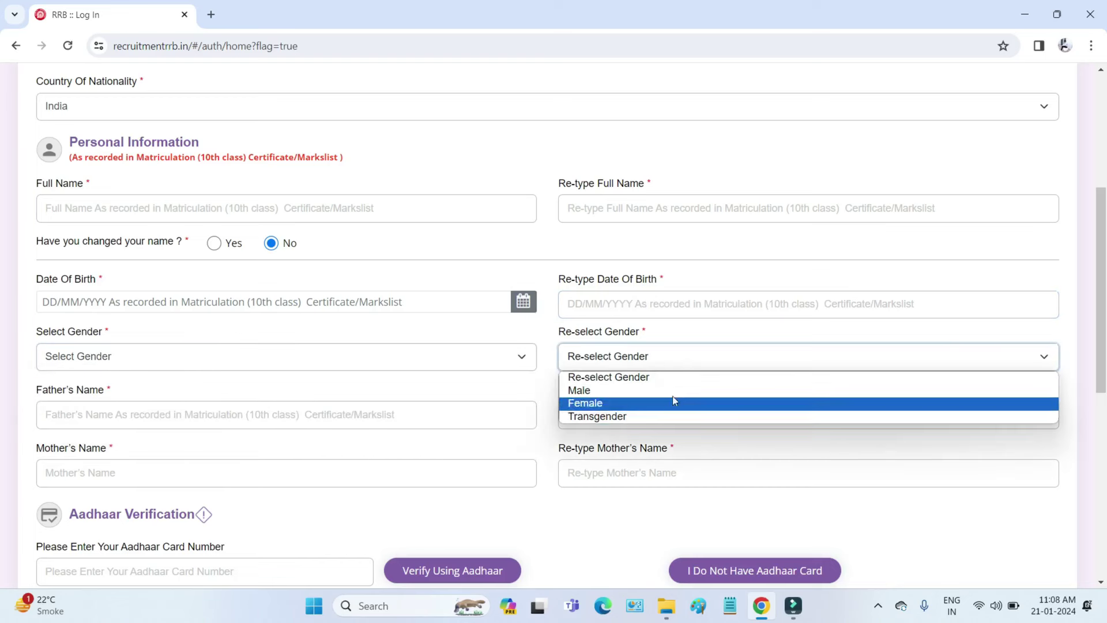
Examine the Father's Name and Mother's Name fields together with their re-type fields.
drag(38, 391, 91, 414)
click(91, 416)
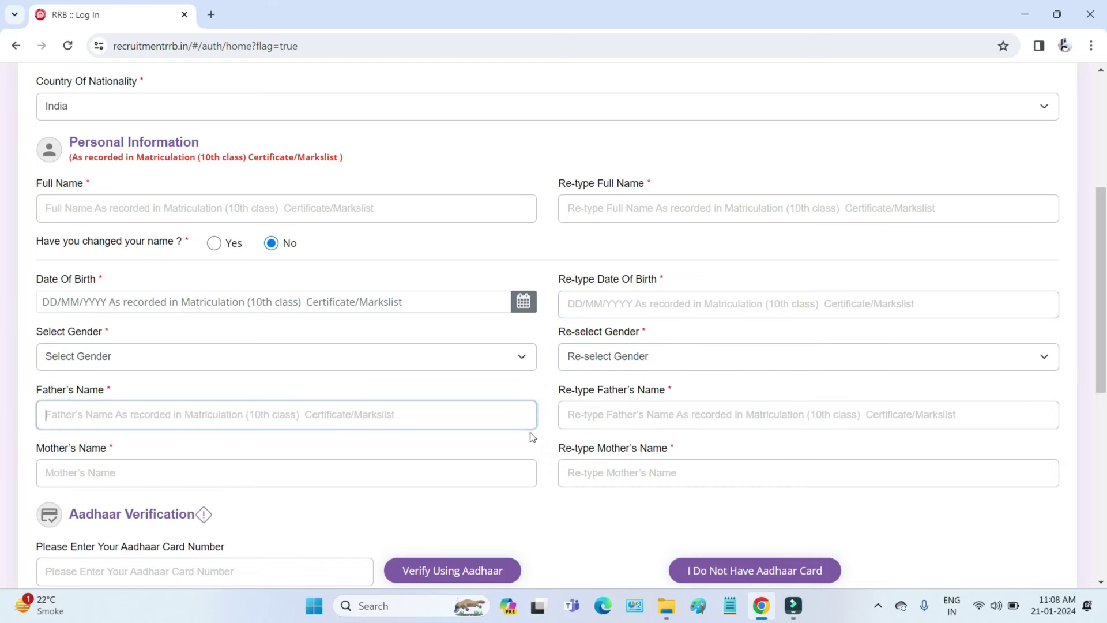
drag(575, 391, 637, 409)
click(637, 411)
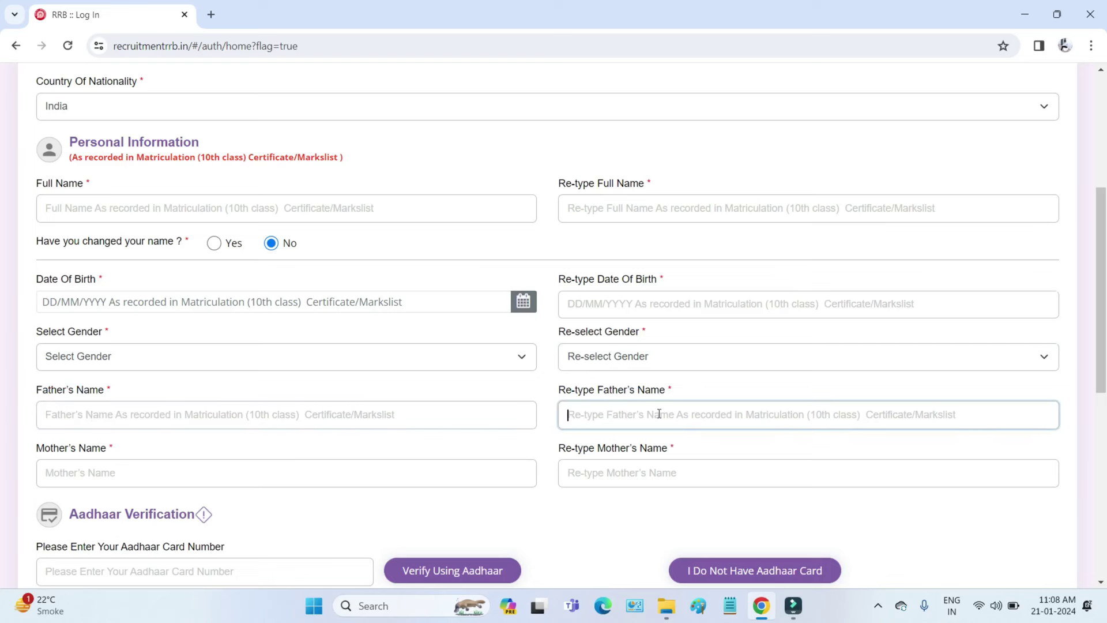
drag(41, 453, 110, 454)
click(103, 471)
drag(583, 449, 627, 472)
click(649, 472)
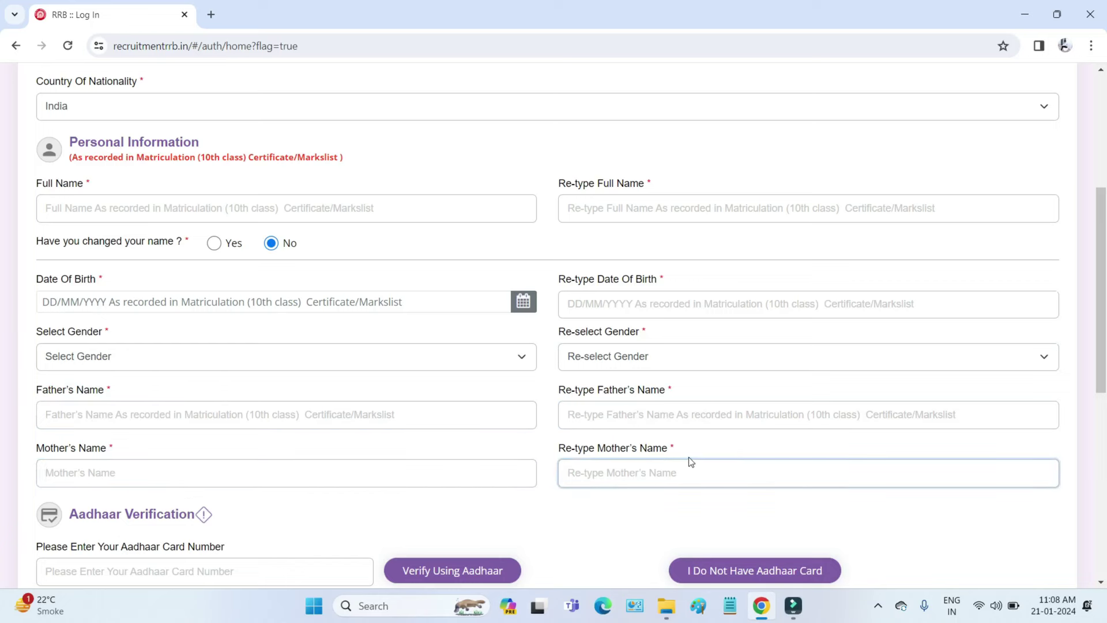
Skip Aadhaar verification by declaring that the applicant has no Aadhaar card, and confirm this in the information notice.
scroll(691, 462, down, 4)
drag(120, 258, 225, 258)
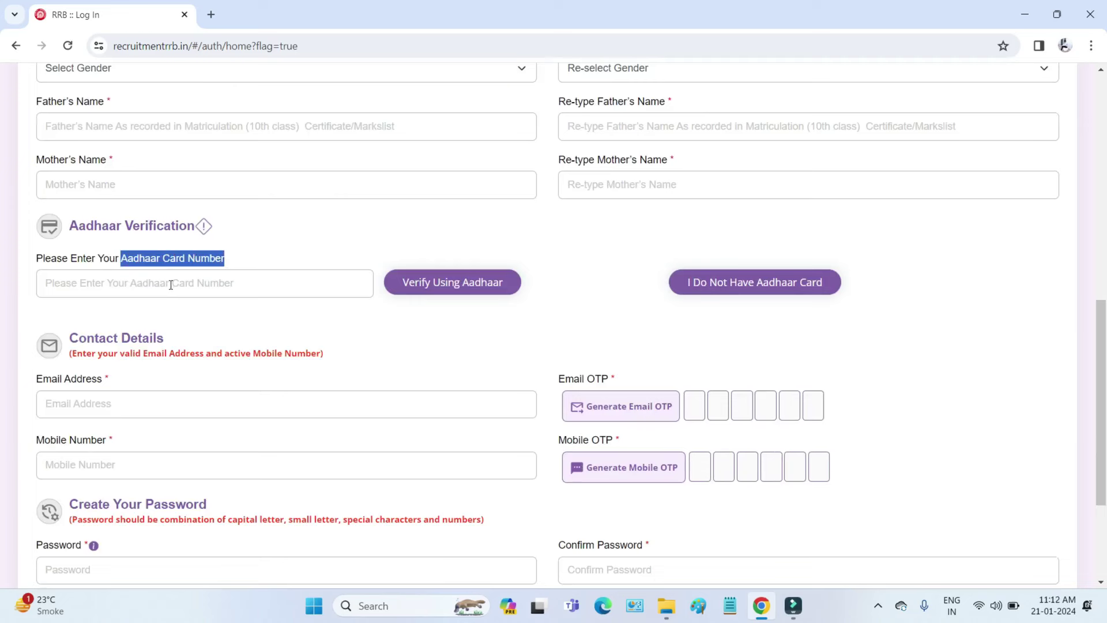
click(170, 285)
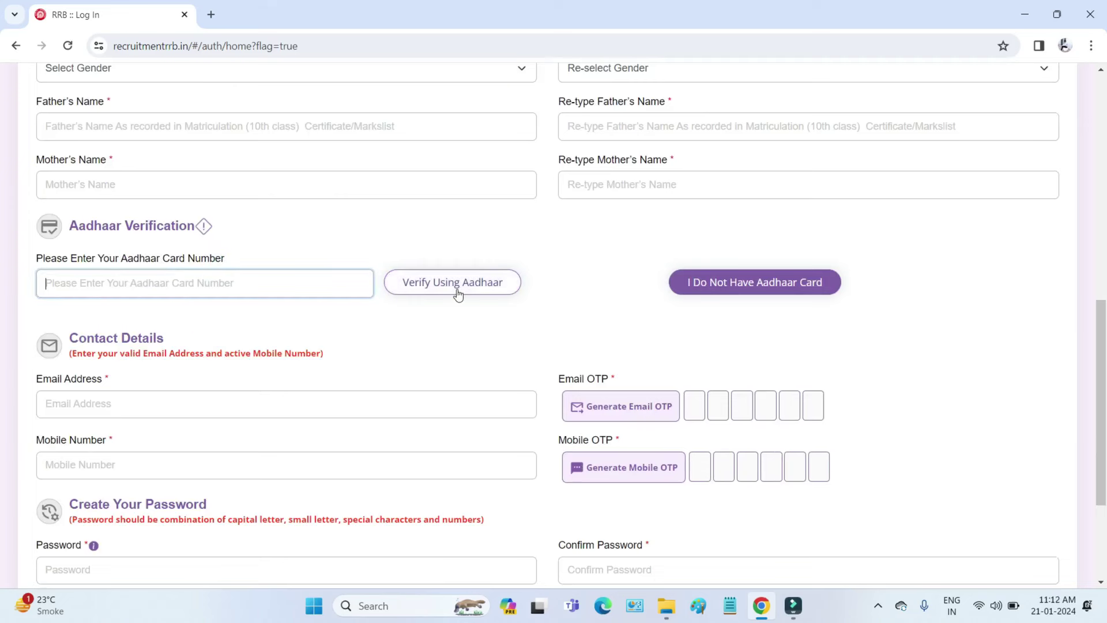
drag(120, 259, 187, 263)
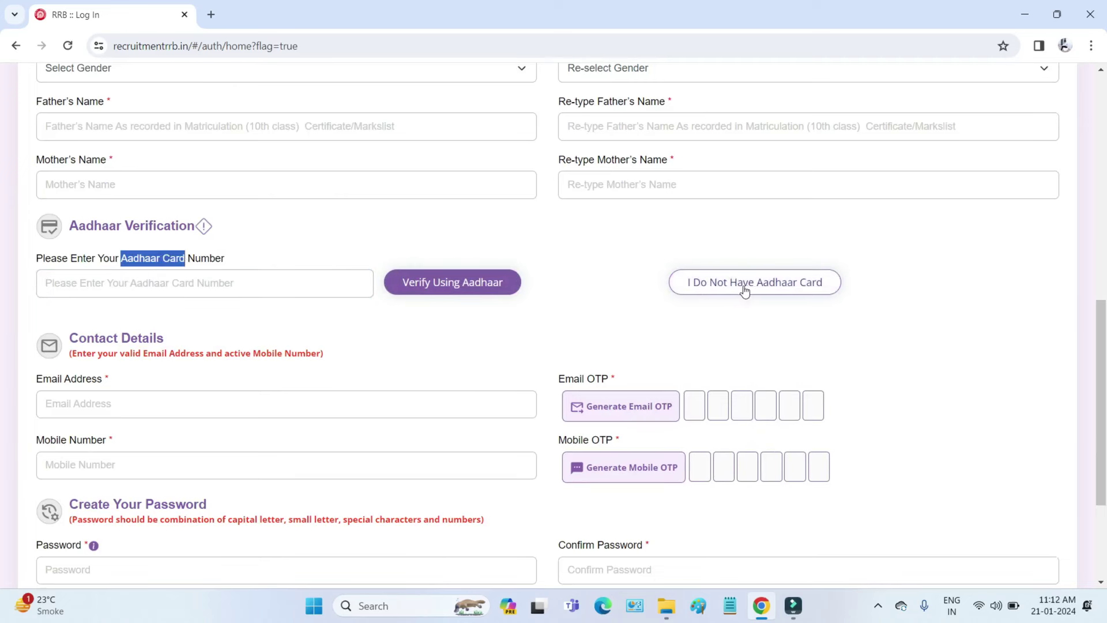
click(766, 290)
drag(261, 307, 914, 326)
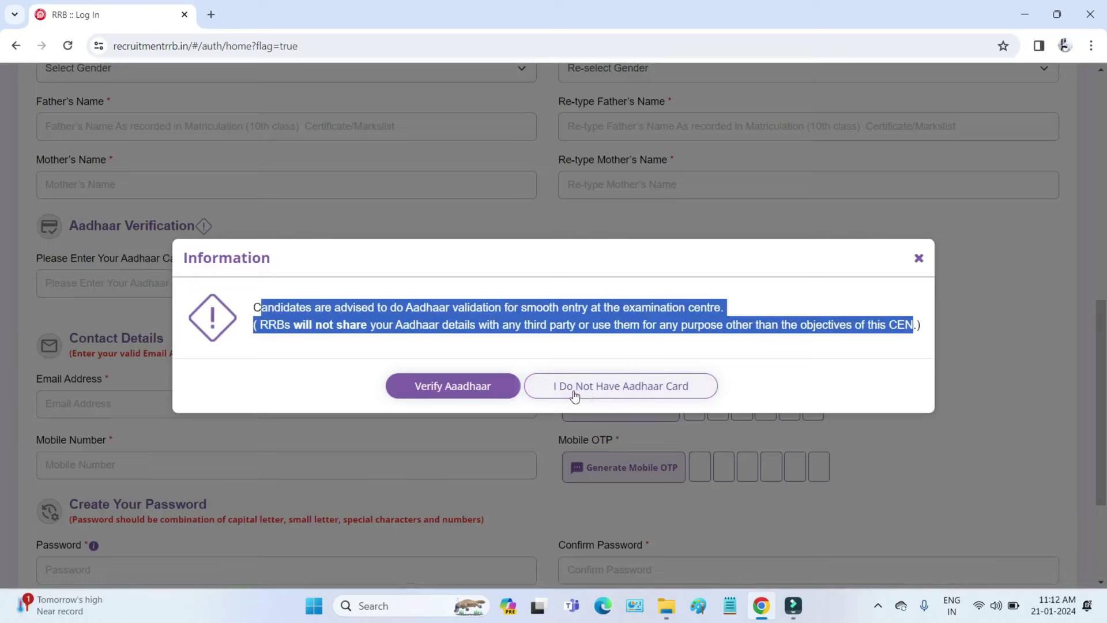
click(636, 393)
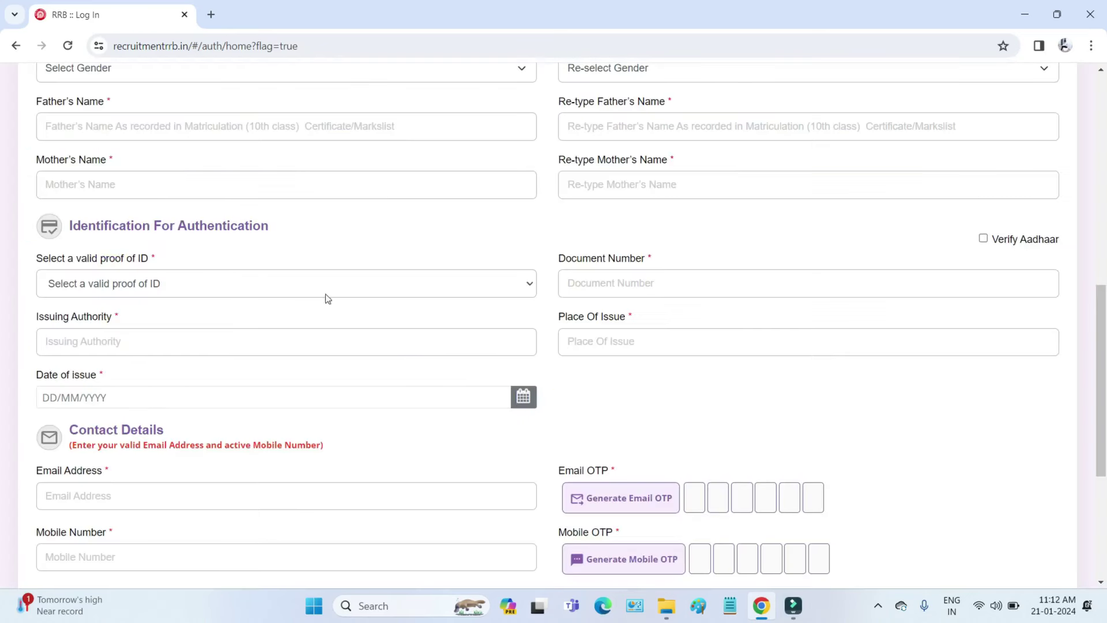
Examine the proof of ID options and the Document Number, Issuing Authority, Place Of Issue and Date of issue fields.
drag(75, 258, 155, 258)
click(171, 287)
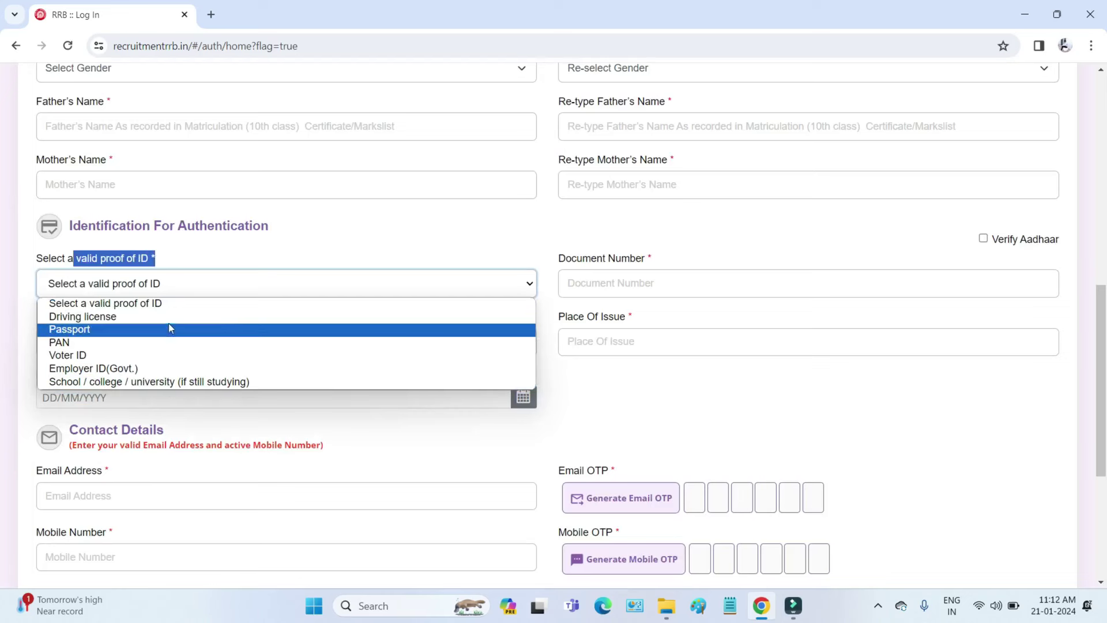
click(254, 243)
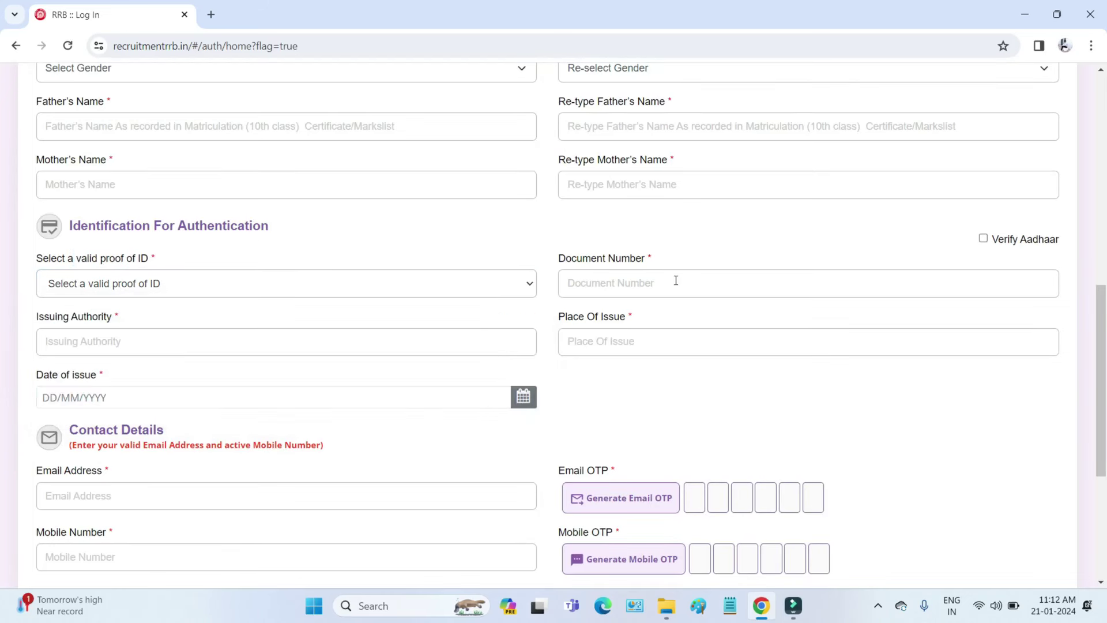
click(644, 286)
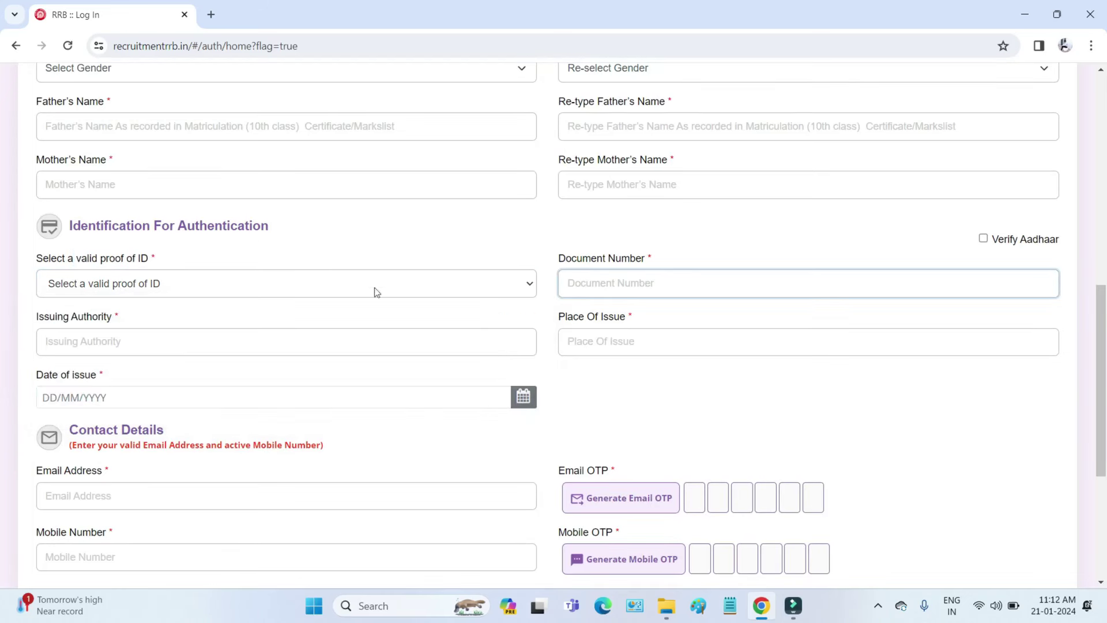
click(101, 341)
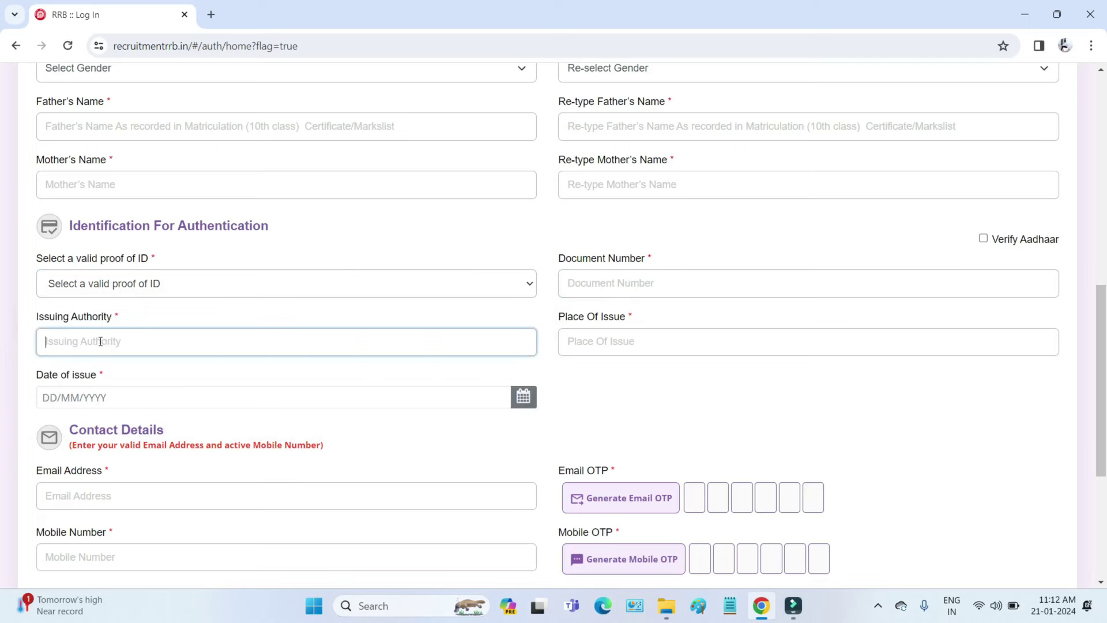
click(604, 344)
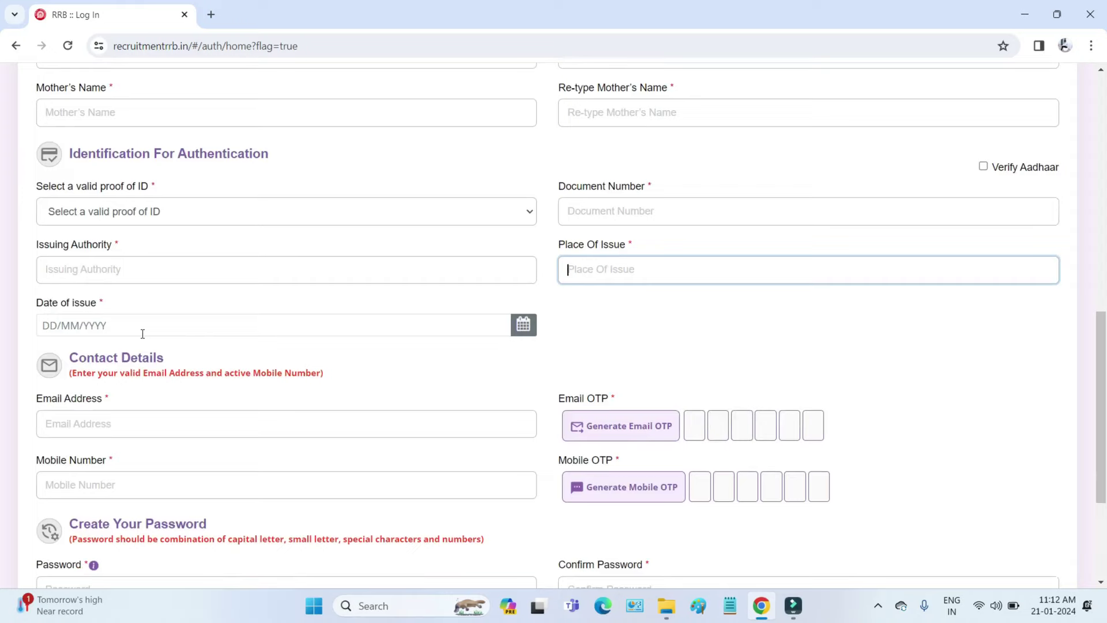
click(53, 327)
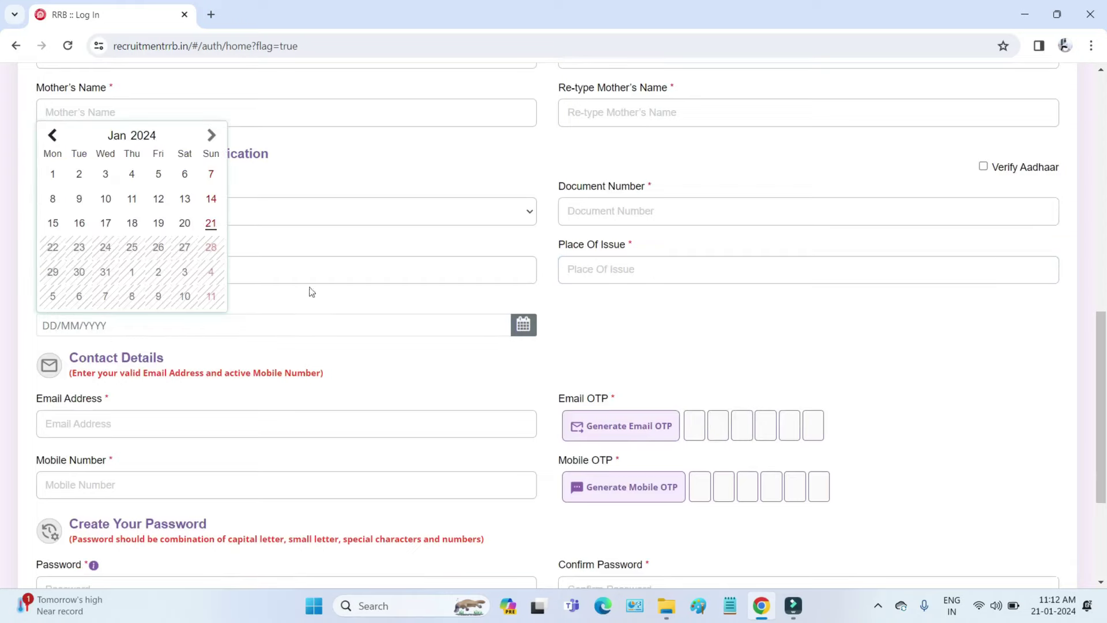
click(395, 371)
Examine the Email Address and Mobile Number fields under Contact Details, along with their OTP fields.
scroll(346, 340, down, 2)
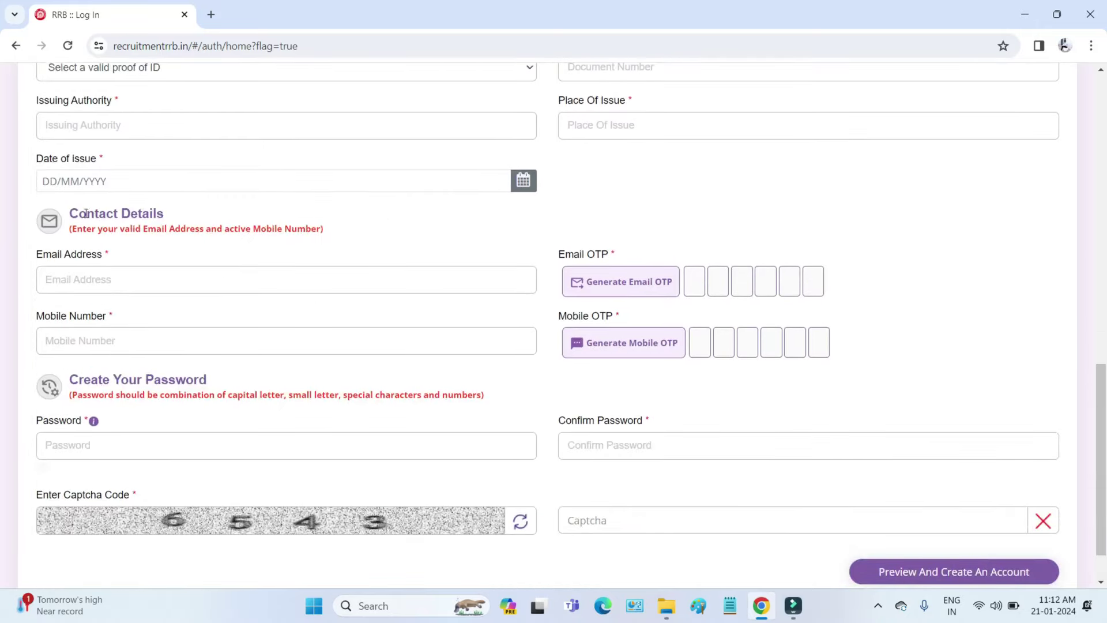
drag(82, 215, 157, 215)
drag(44, 254, 119, 258)
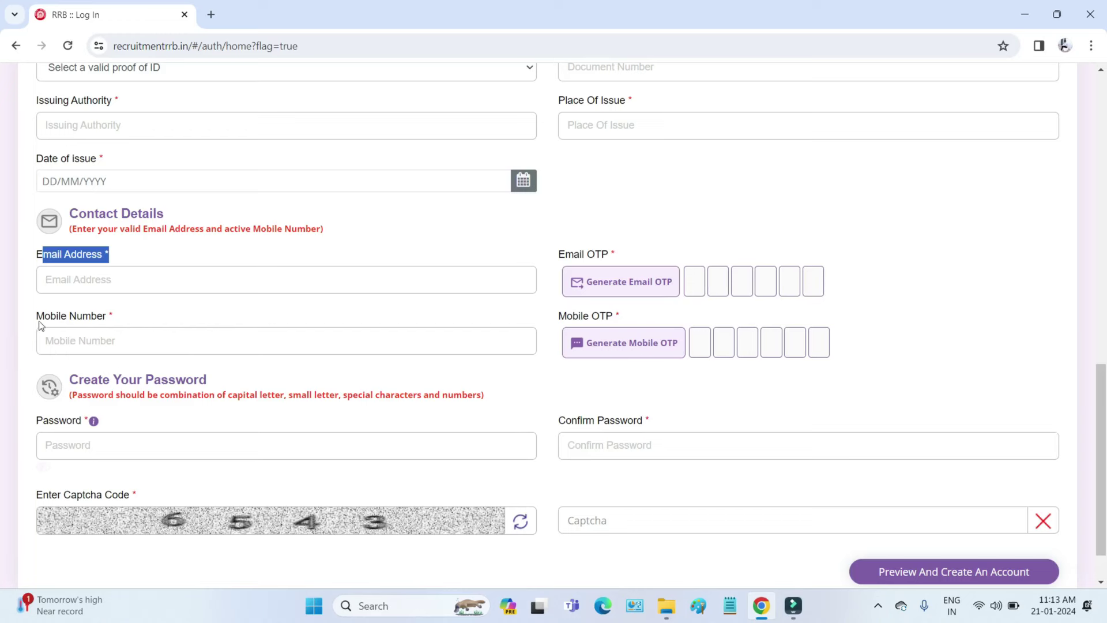
drag(44, 316, 97, 318)
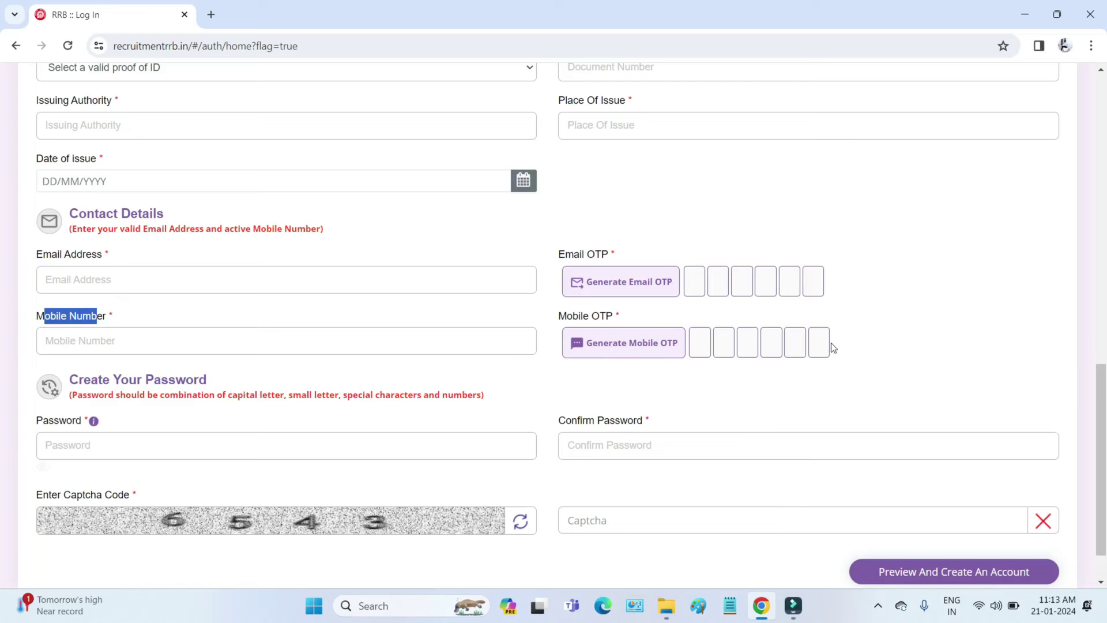
Examine the Create Your Password section with its Password and Confirm Password fields, and the captcha code below it.
scroll(217, 354, down, 1)
drag(79, 322, 213, 327)
drag(43, 363, 73, 390)
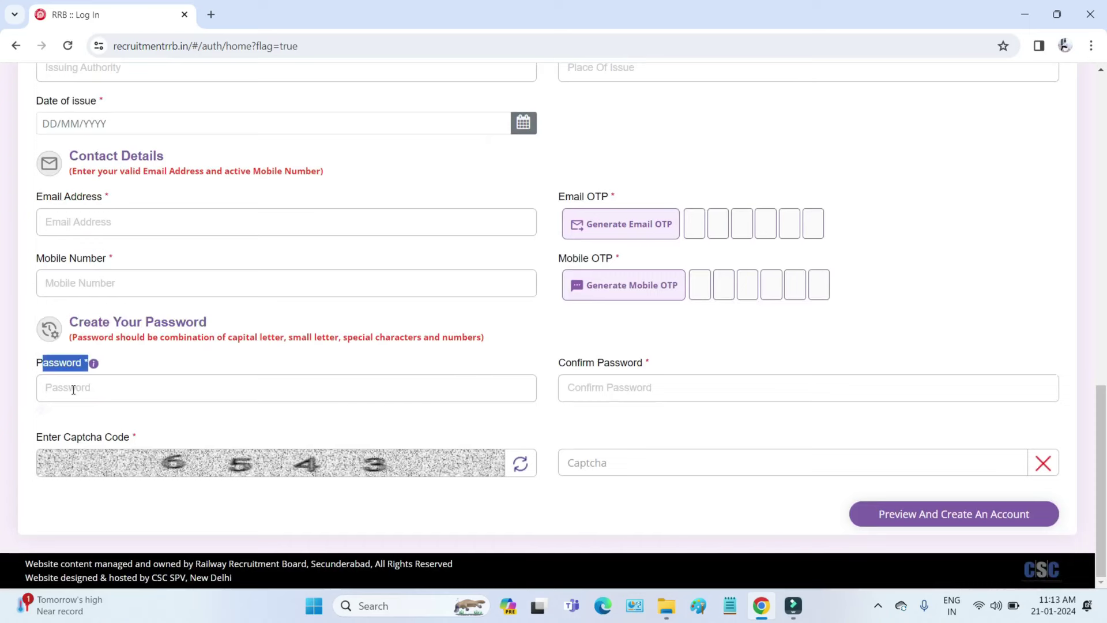
drag(566, 362, 633, 364)
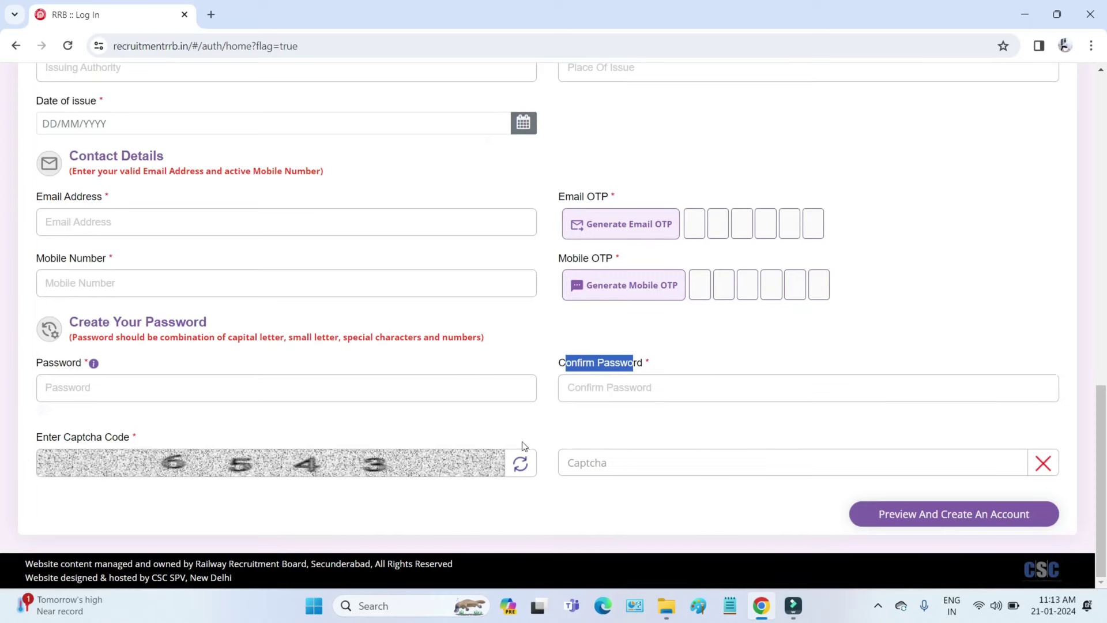
drag(76, 438, 149, 456)
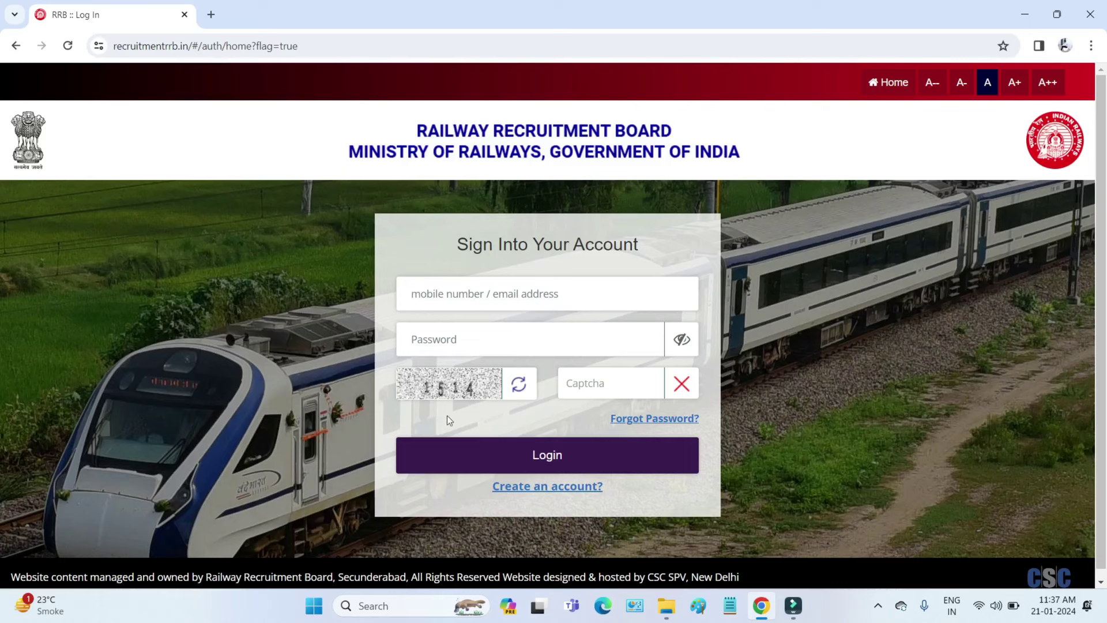
Sign in to the registered account and read the application instructions on the candidate dashboard.
click(595, 381)
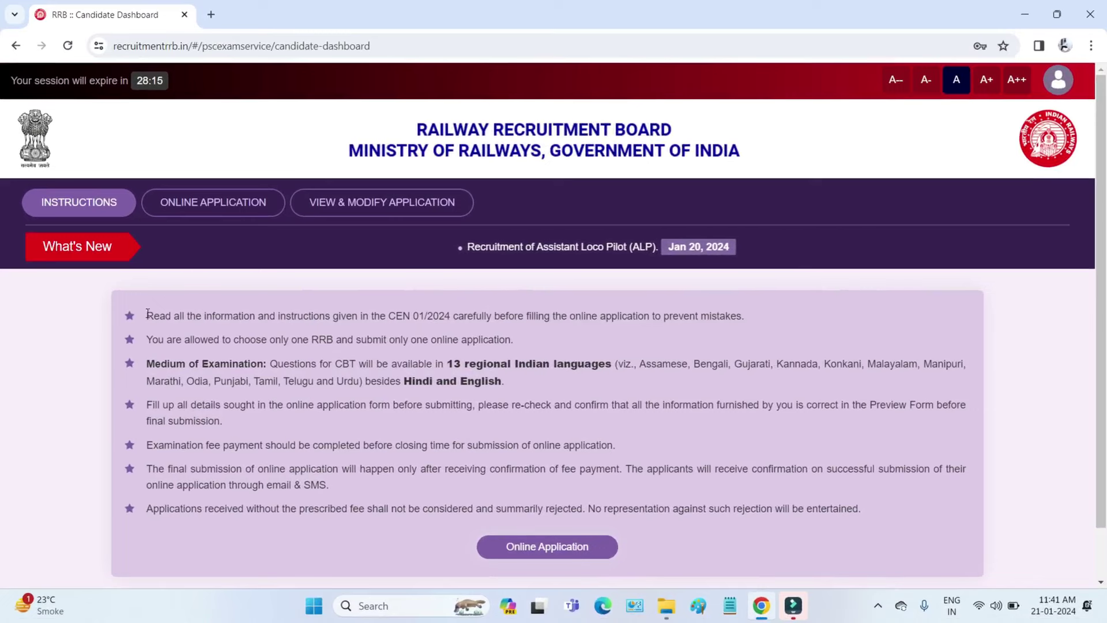
drag(146, 316, 864, 508)
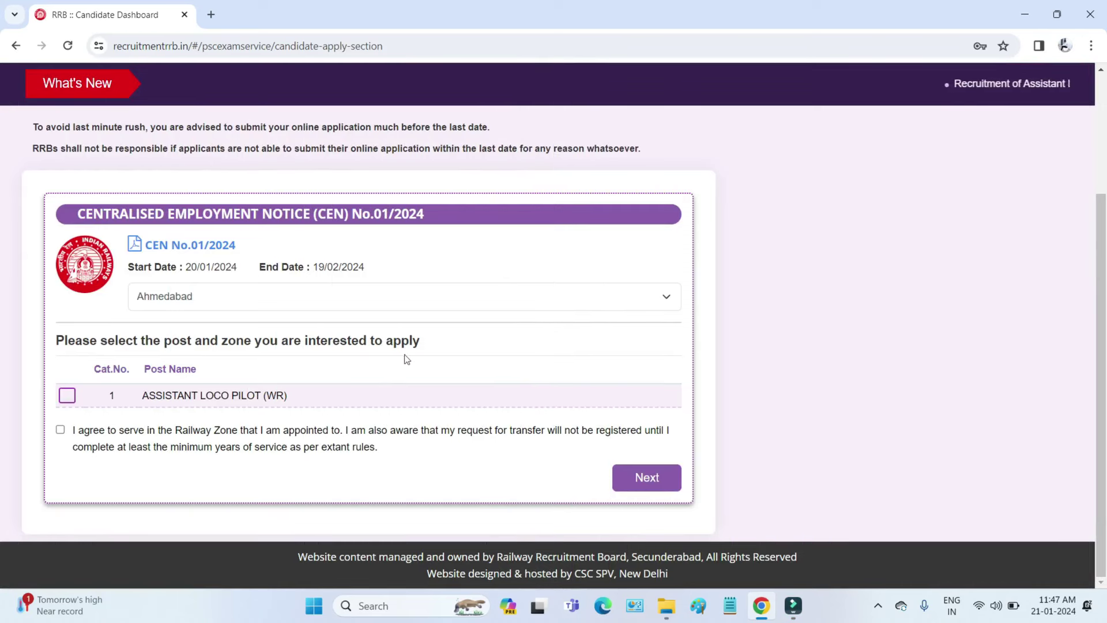
Review the list of RRBs, the Assistant Loco Pilot post and the railway zone service agreement for CEN No.01/2024.
click(354, 292)
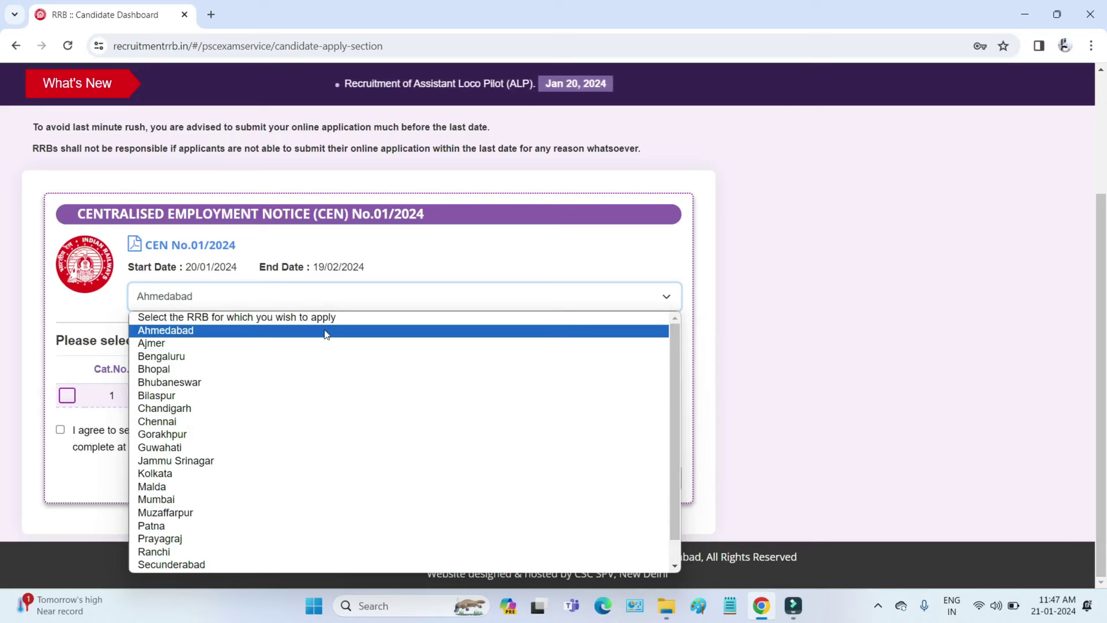
click(79, 347)
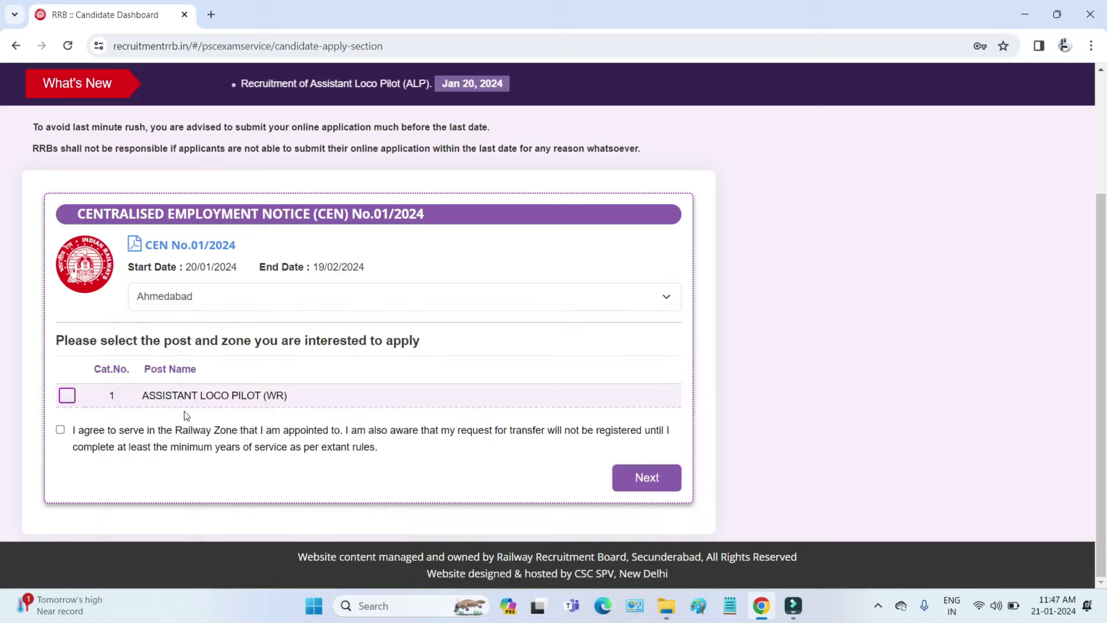
drag(142, 396, 258, 396)
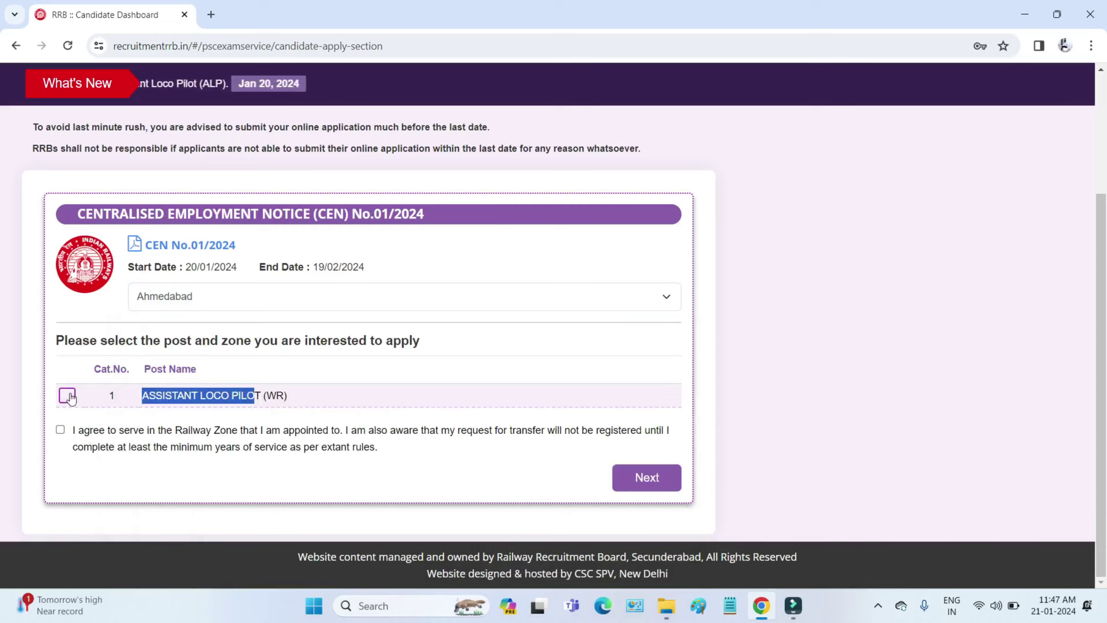
drag(91, 436, 376, 449)
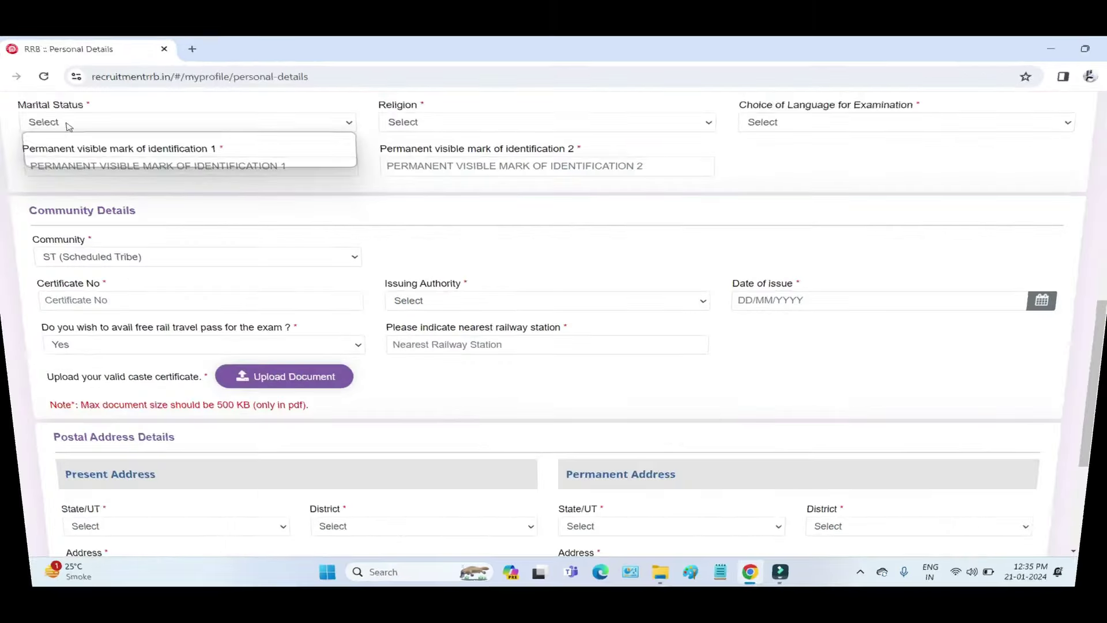
Examine the options for Marital Status, Religion and Choice of Language for Examination in the personal details form.
click(81, 97)
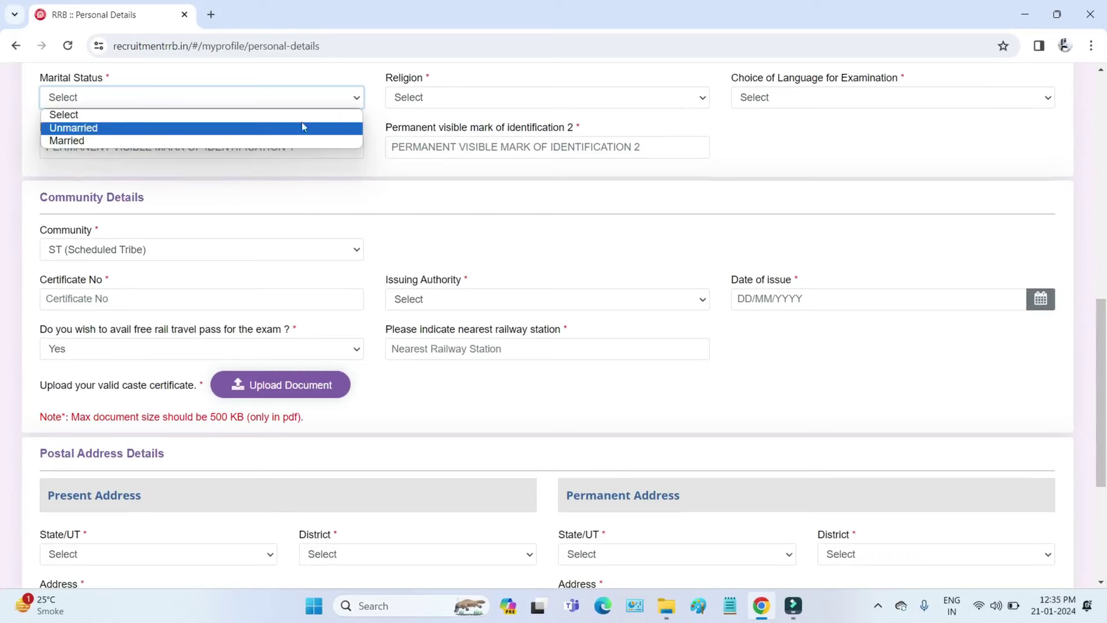
click(415, 100)
click(415, 98)
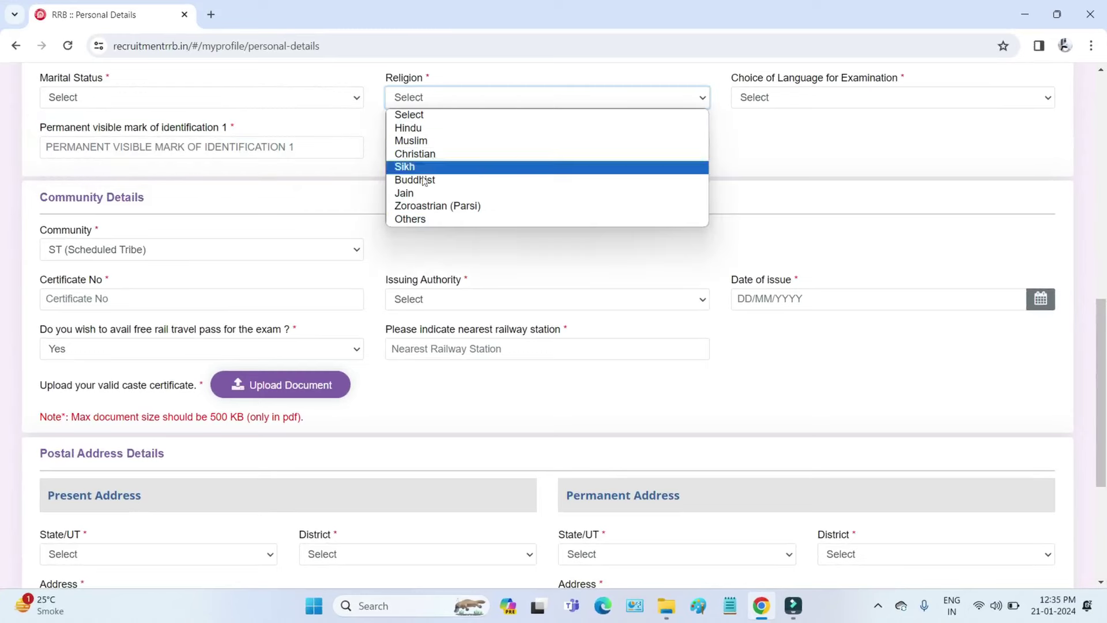
click(871, 102)
click(871, 102)
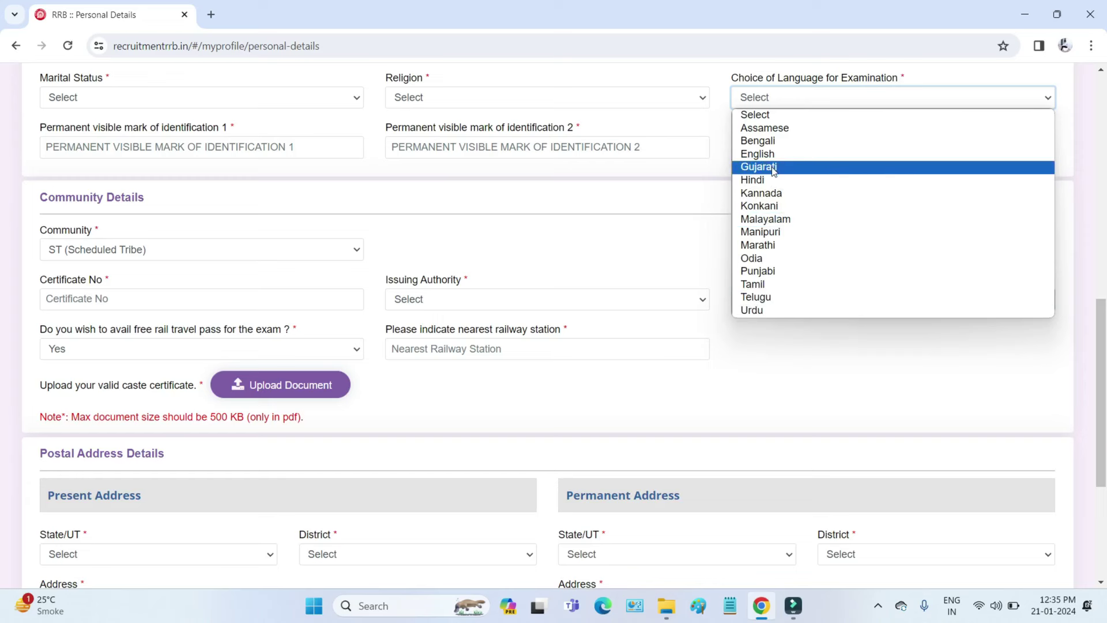
Examine the two fields for permanent visible marks of identification.
drag(125, 128, 218, 132)
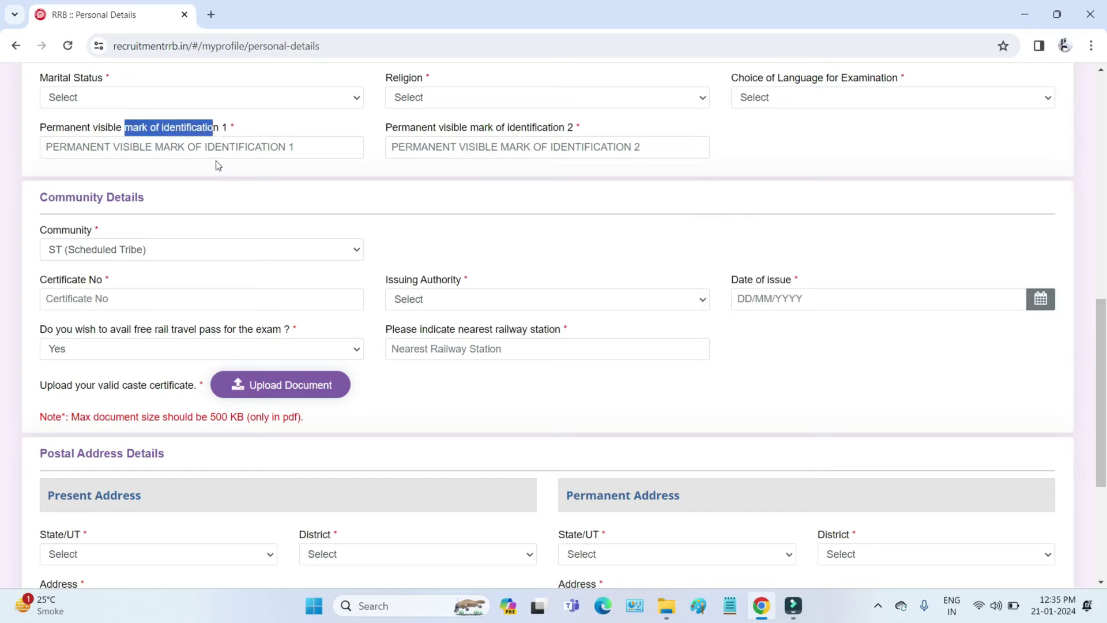
click(92, 149)
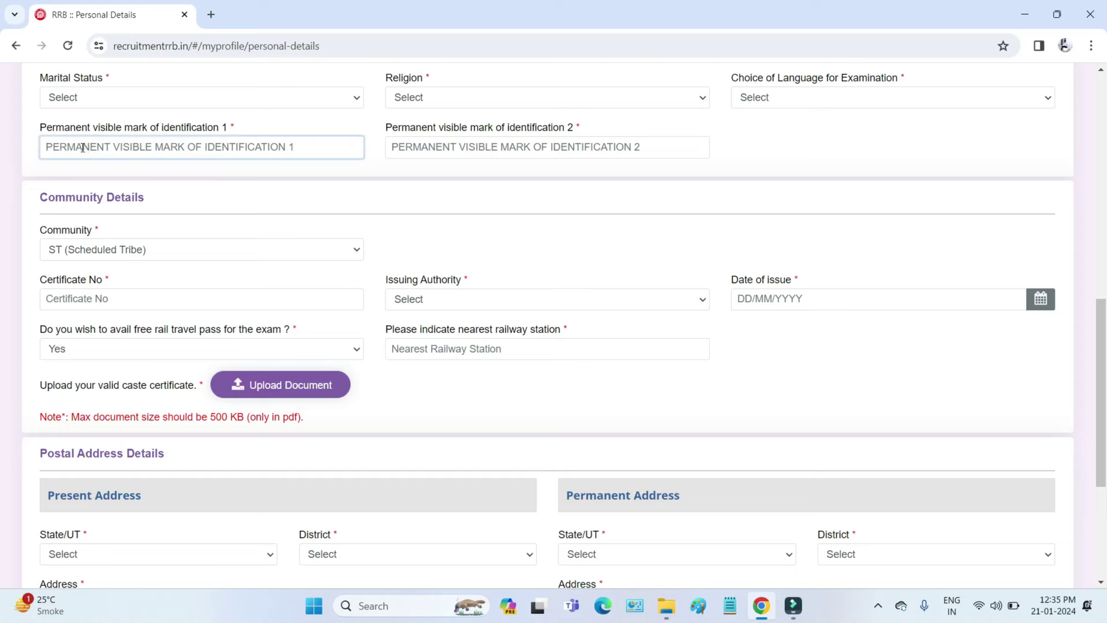
click(415, 150)
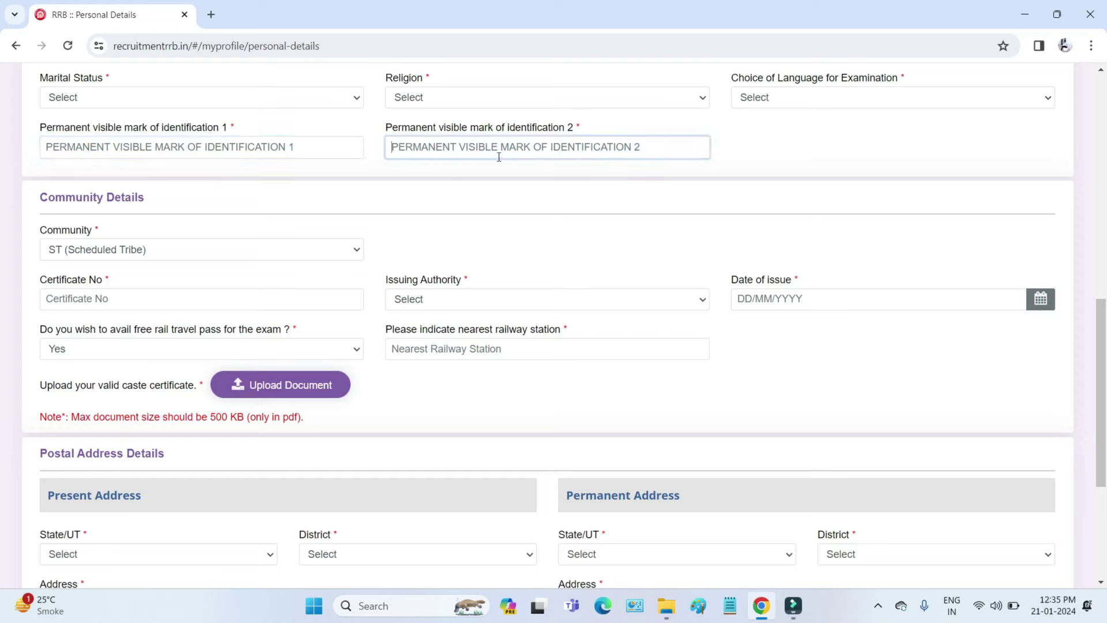
Examine the community options and the certificate number, issuing authority and date of issue fields under Community Details.
click(196, 249)
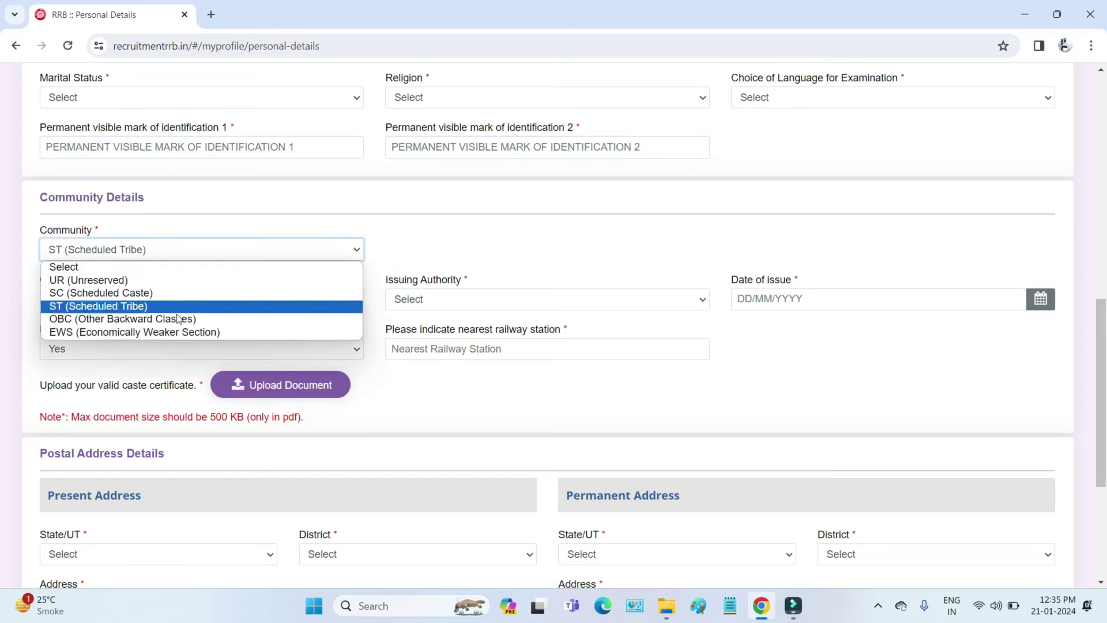
click(426, 248)
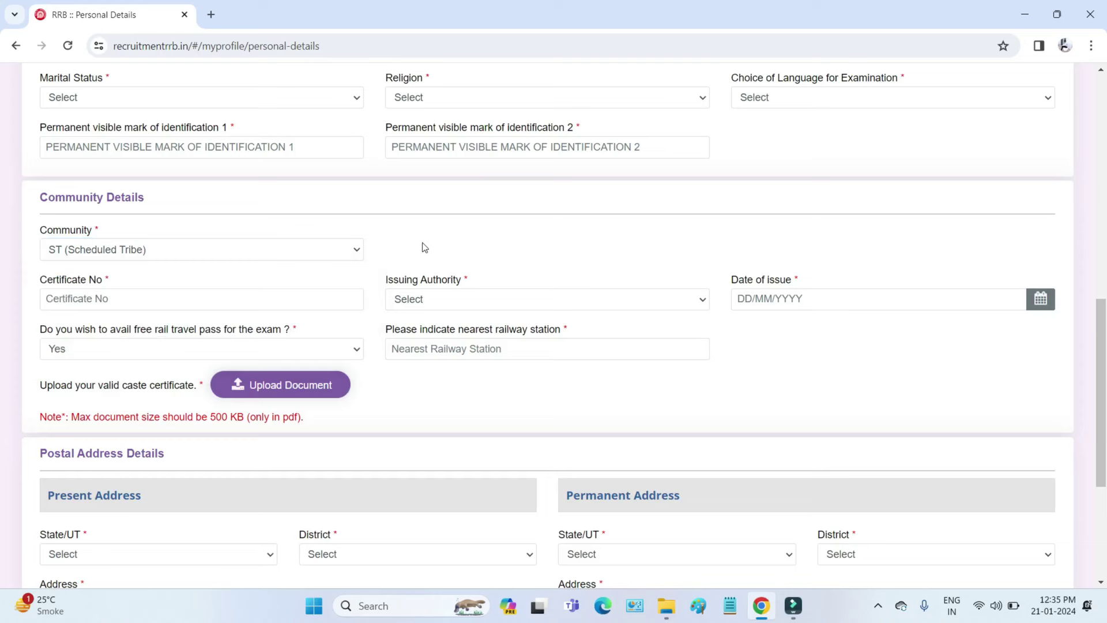
drag(49, 281, 81, 301)
click(81, 300)
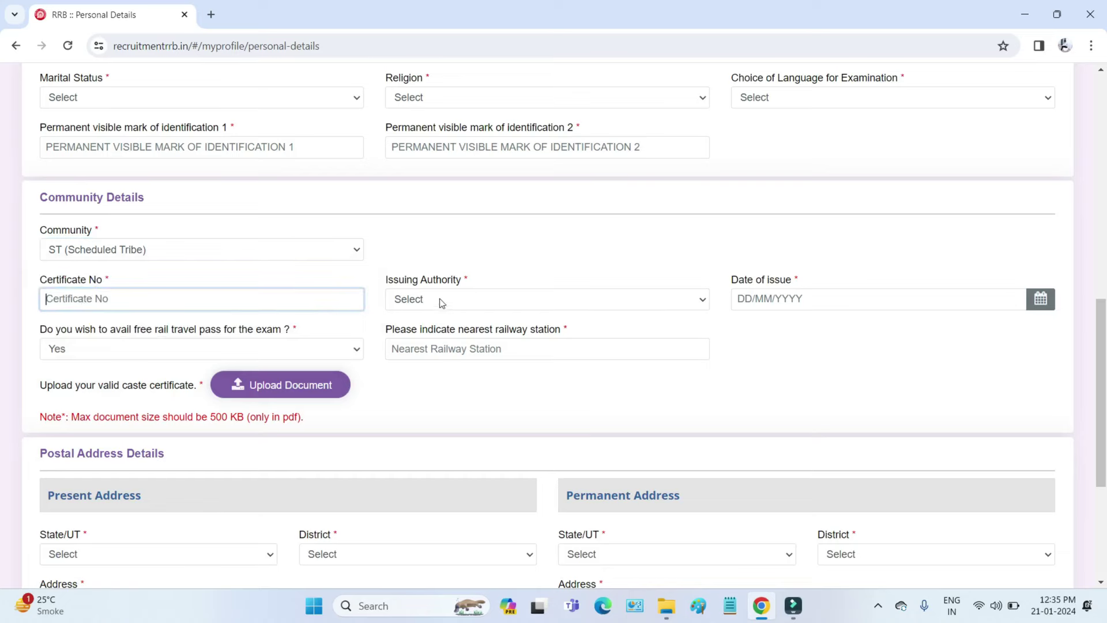
click(440, 301)
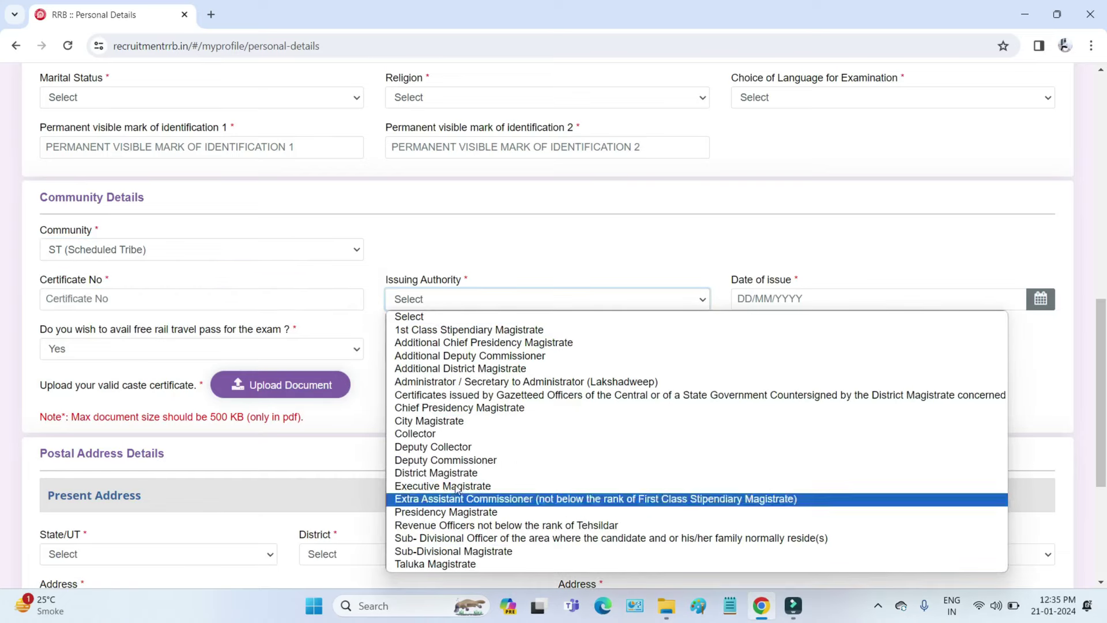
click(536, 265)
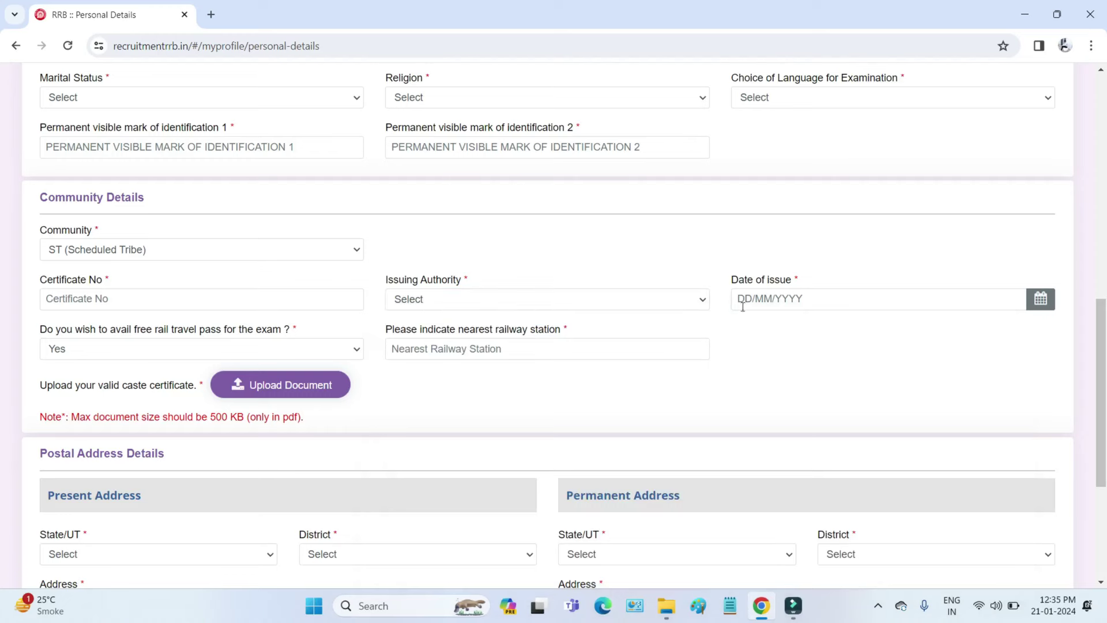
click(748, 301)
Examine the free rail travel pass question with its options, and the nearest railway station field.
drag(97, 331, 249, 332)
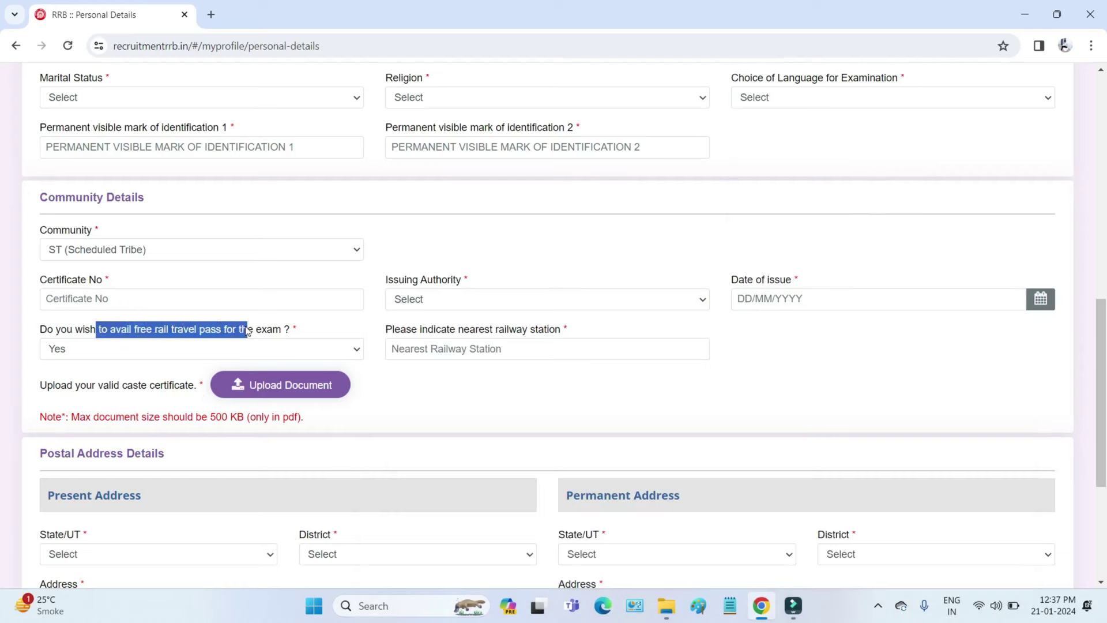
click(212, 350)
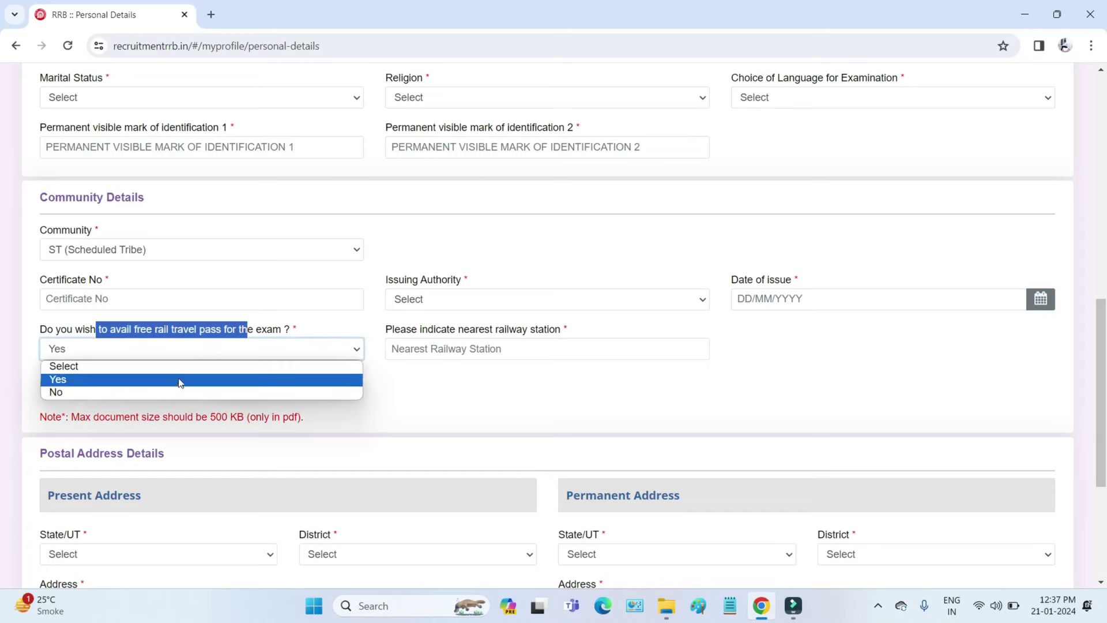
click(454, 387)
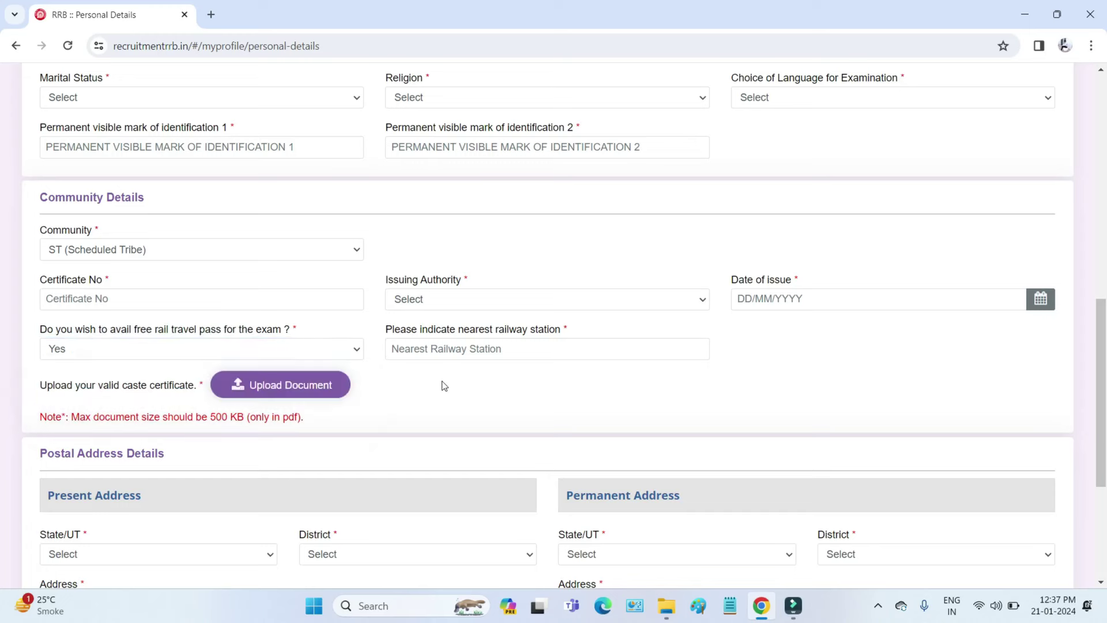
click(425, 348)
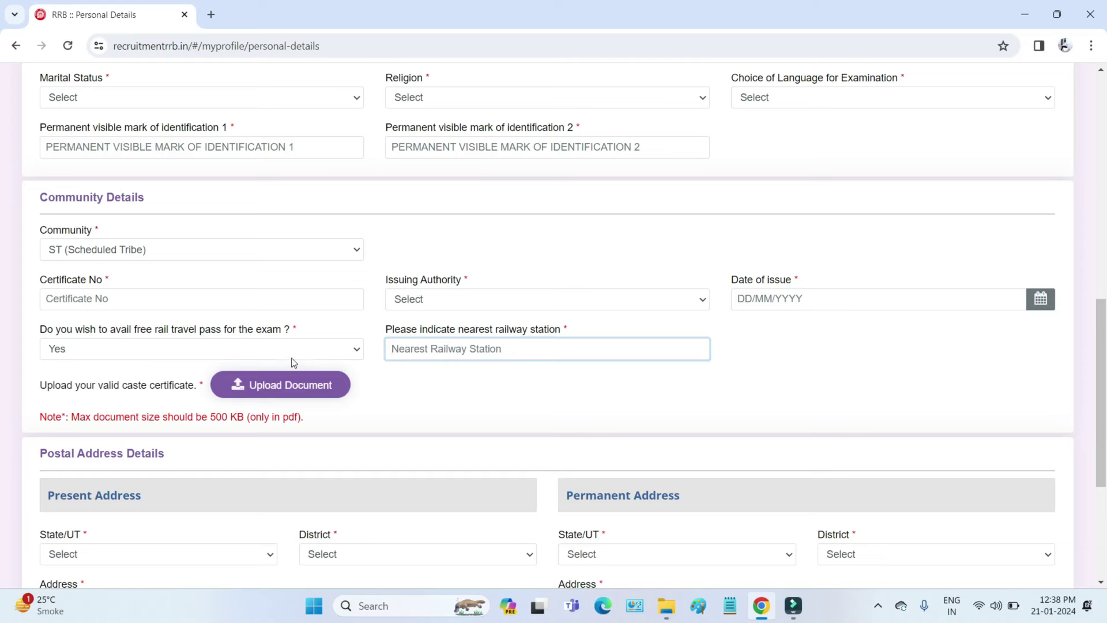
Read the file format and maximum size requirements for uploading the caste certificate.
drag(120, 386, 195, 389)
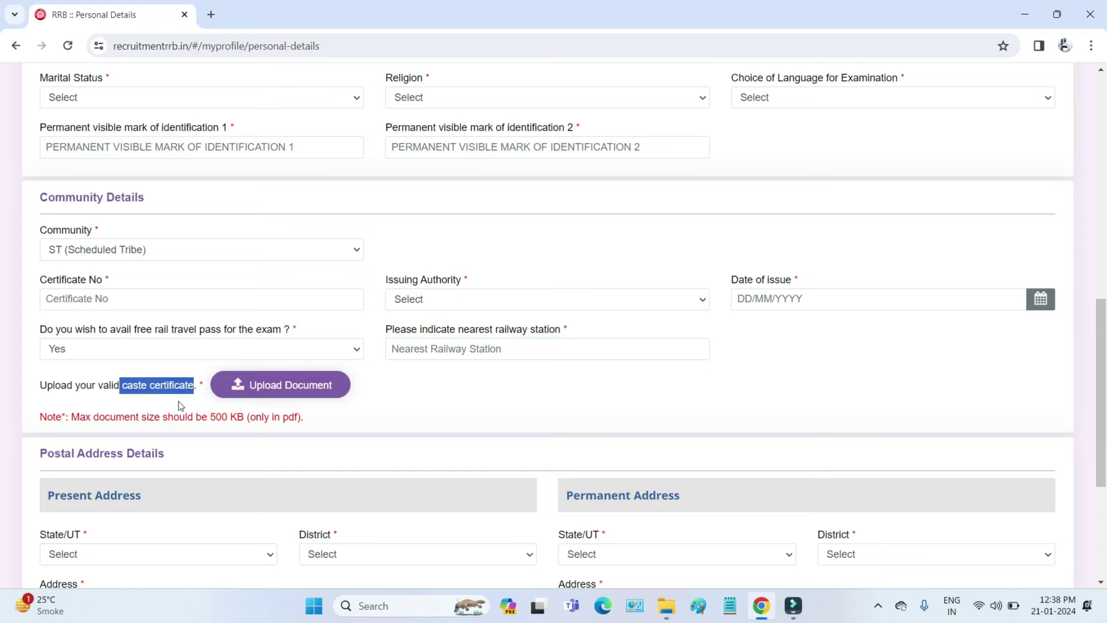
drag(248, 417, 301, 416)
drag(168, 419, 244, 421)
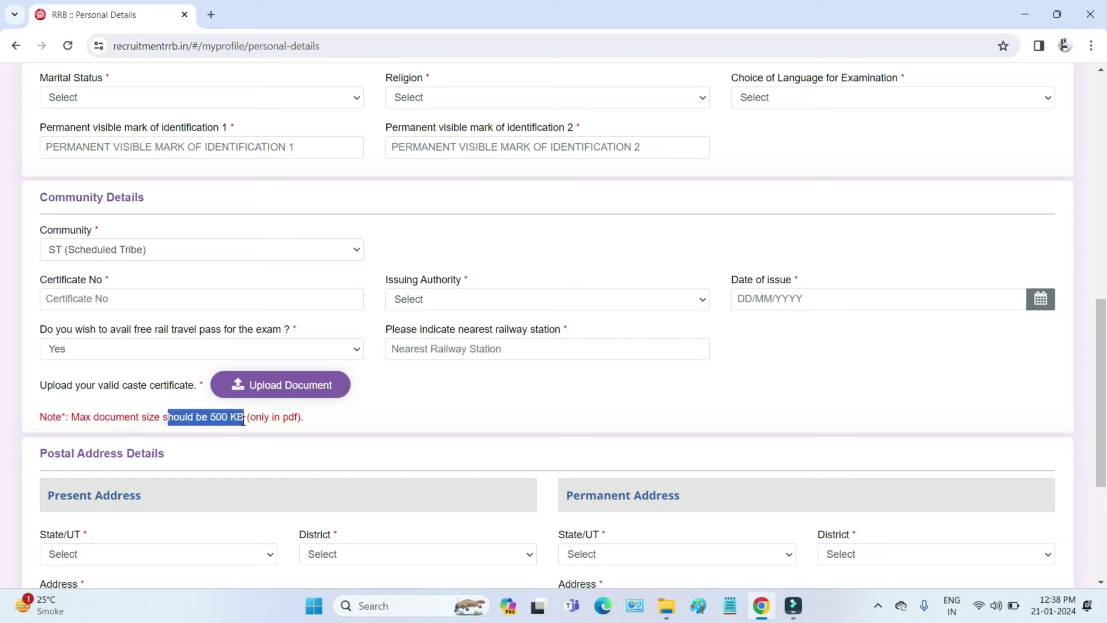
Examine the upload control for the caste certificate.
click(383, 419)
click(289, 386)
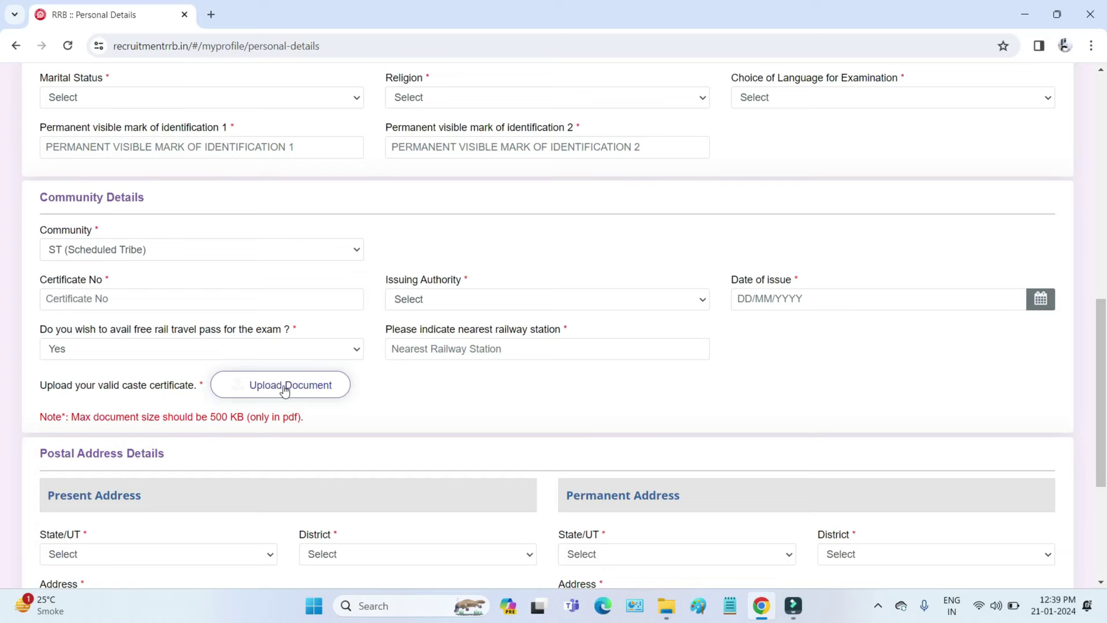
Examine the state, district, address, village/town/city and pincode fields under Present Address.
scroll(317, 403, down, 3)
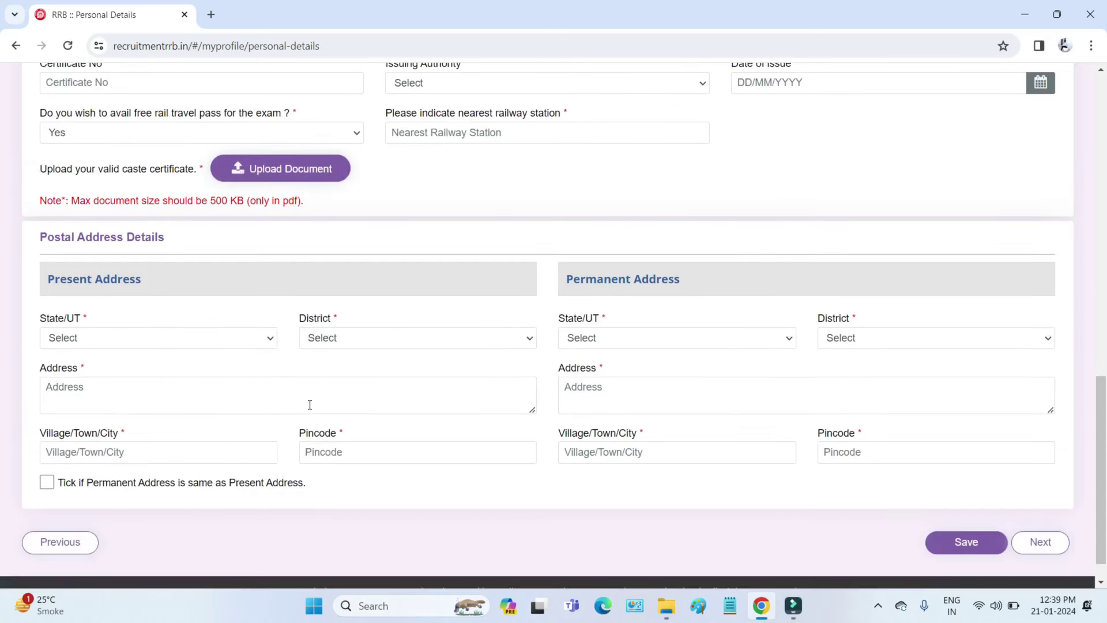
drag(51, 281, 145, 287)
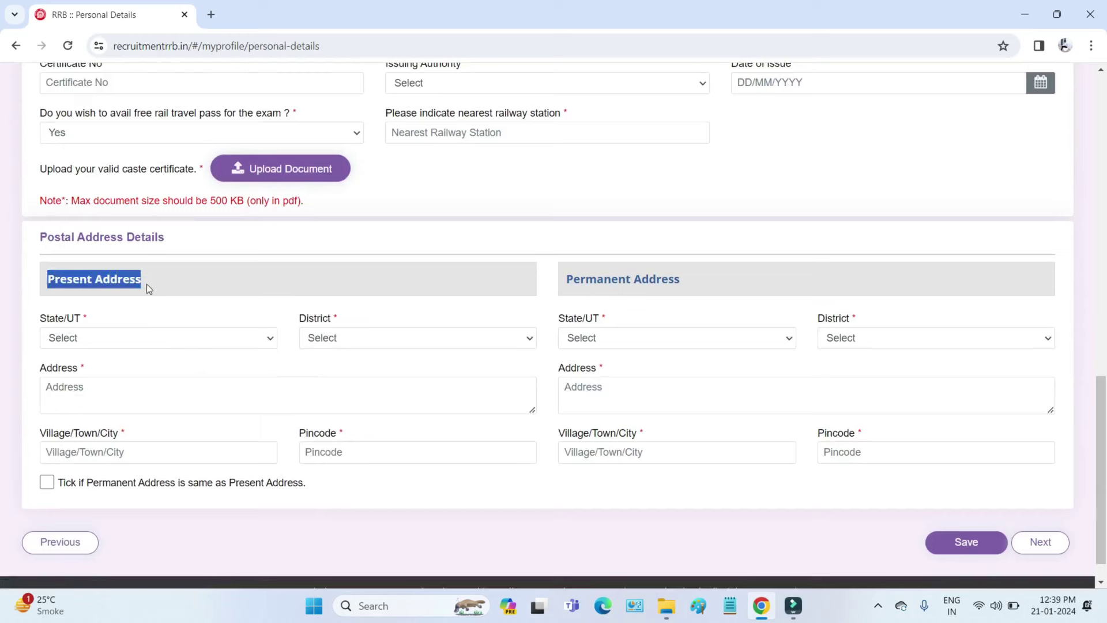
click(120, 345)
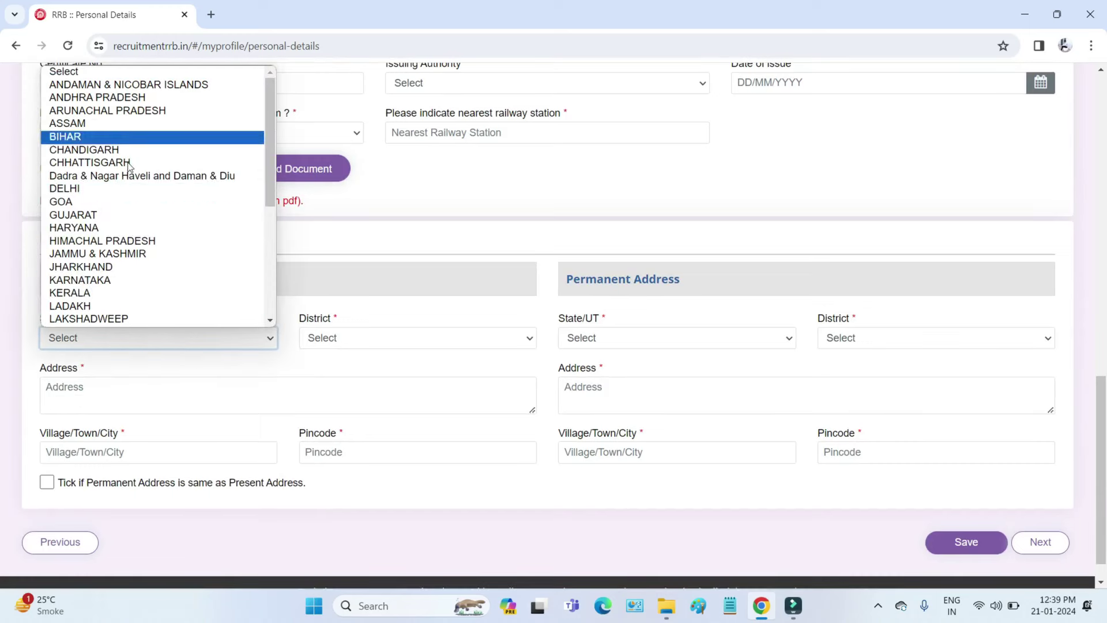
click(318, 344)
click(273, 376)
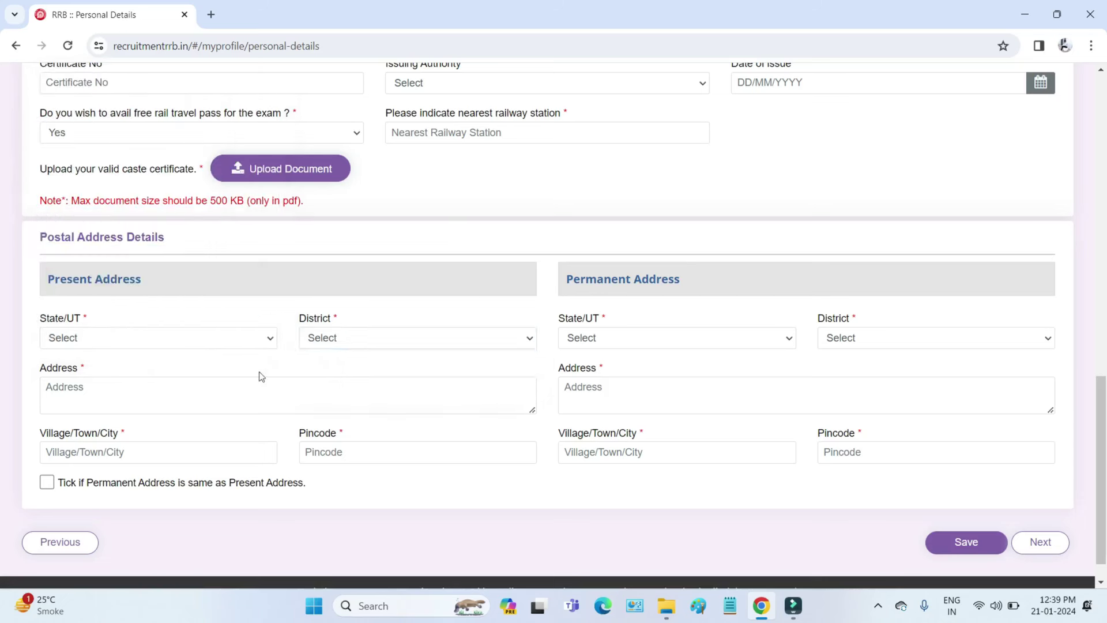
double_click(58, 369)
click(67, 395)
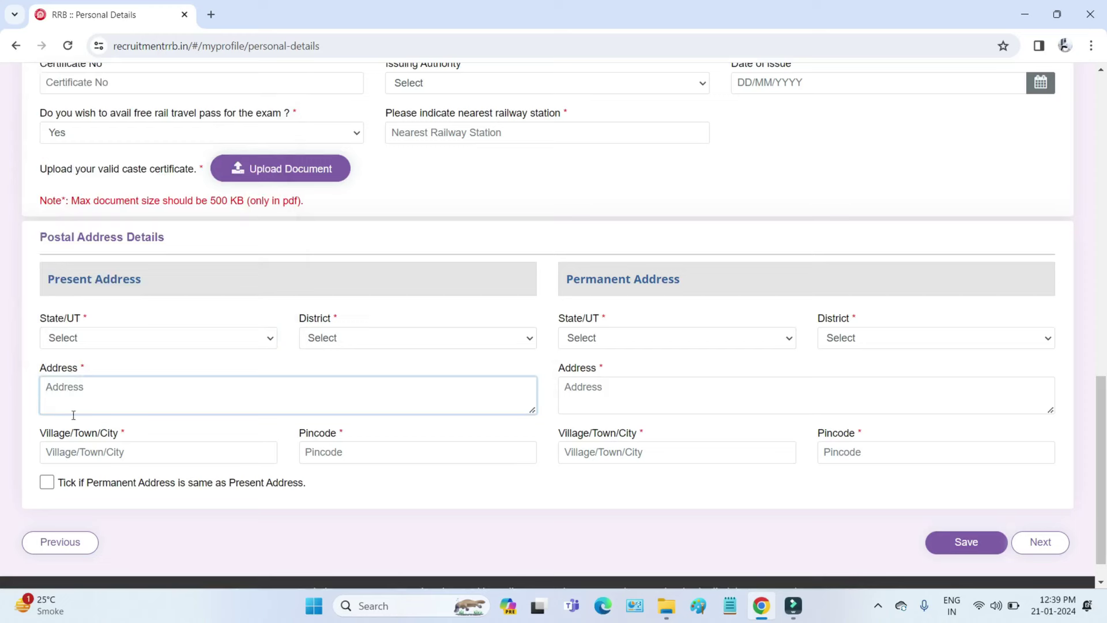
click(60, 454)
double_click(57, 436)
click(91, 452)
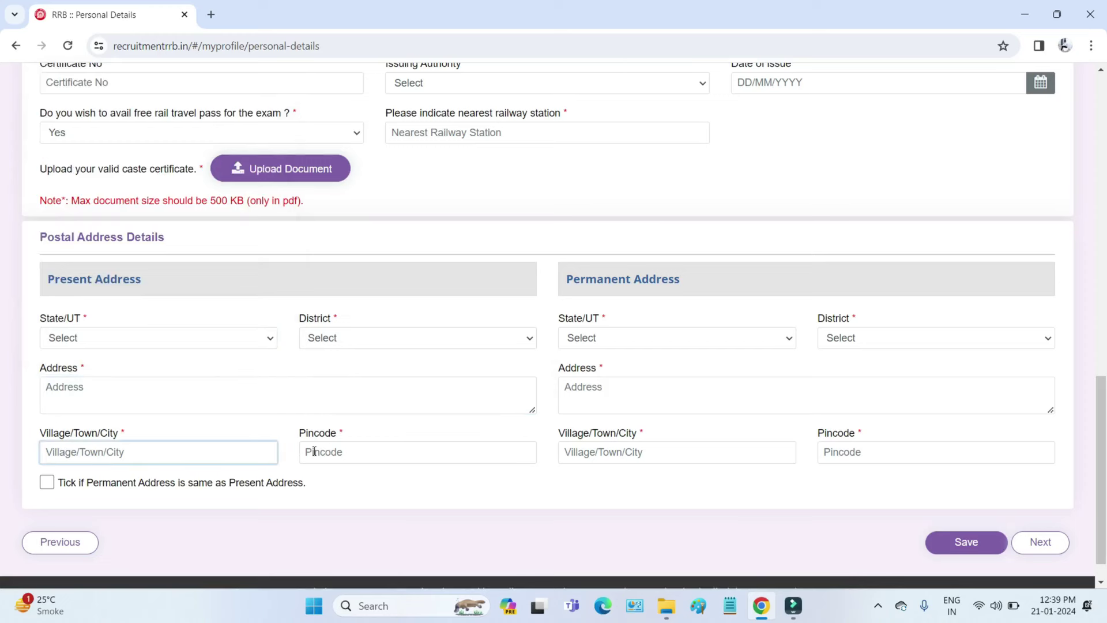
drag(317, 437, 338, 437)
click(335, 455)
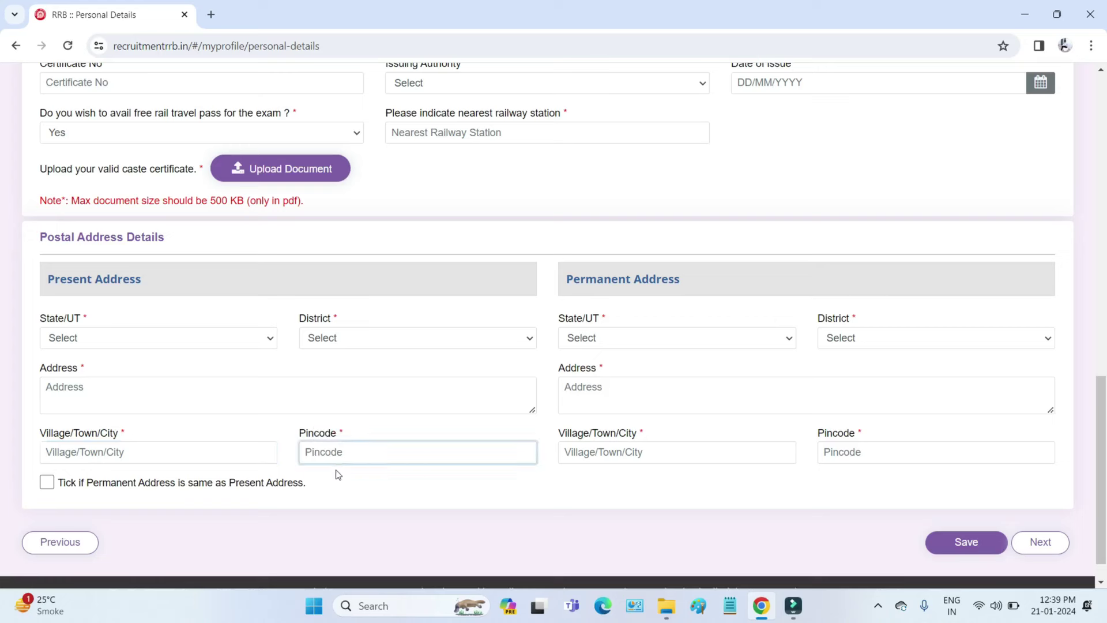
Examine the Permanent Address fields for state, district, address, village/town/city and pincode.
drag(563, 286, 670, 299)
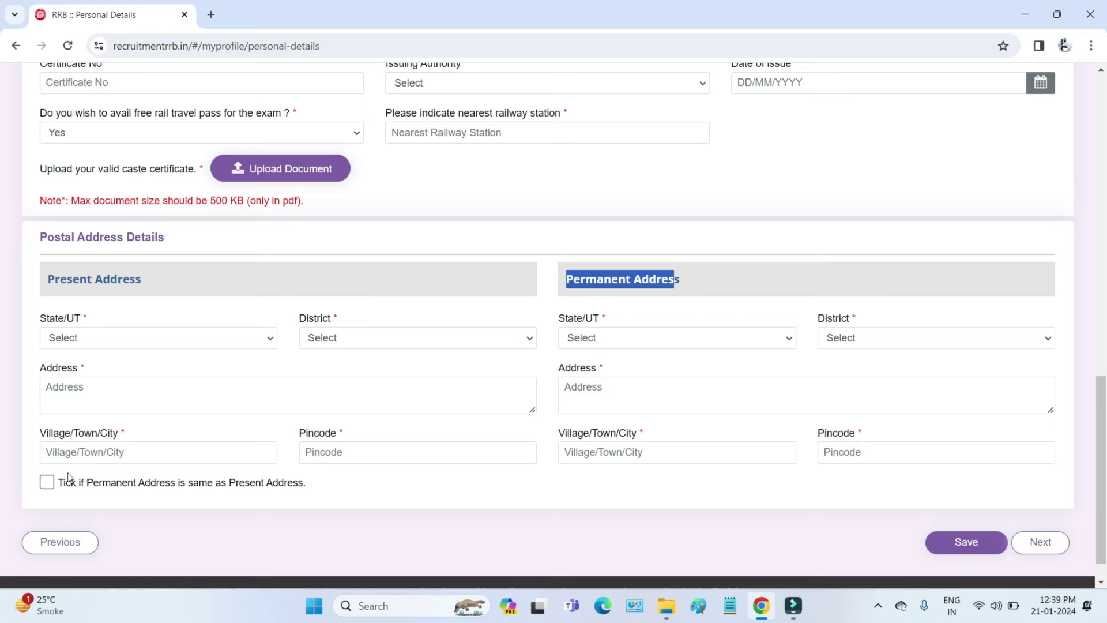
click(551, 284)
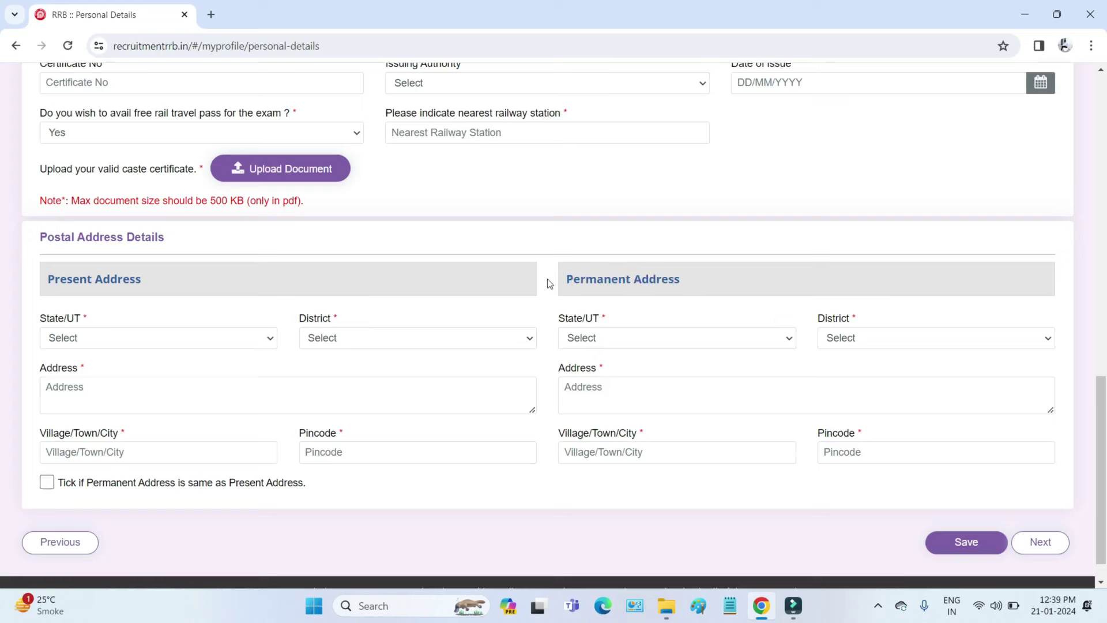
drag(575, 282, 674, 281)
drag(573, 321, 593, 322)
click(596, 340)
click(853, 341)
click(852, 341)
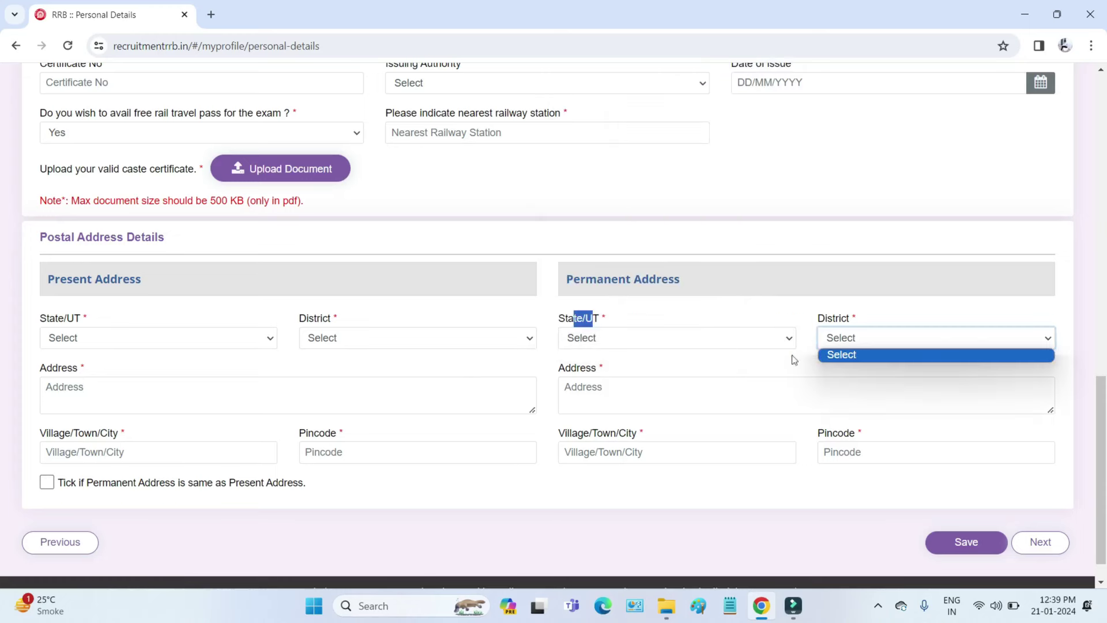
click(576, 386)
double_click(574, 368)
click(600, 387)
drag(568, 434, 627, 434)
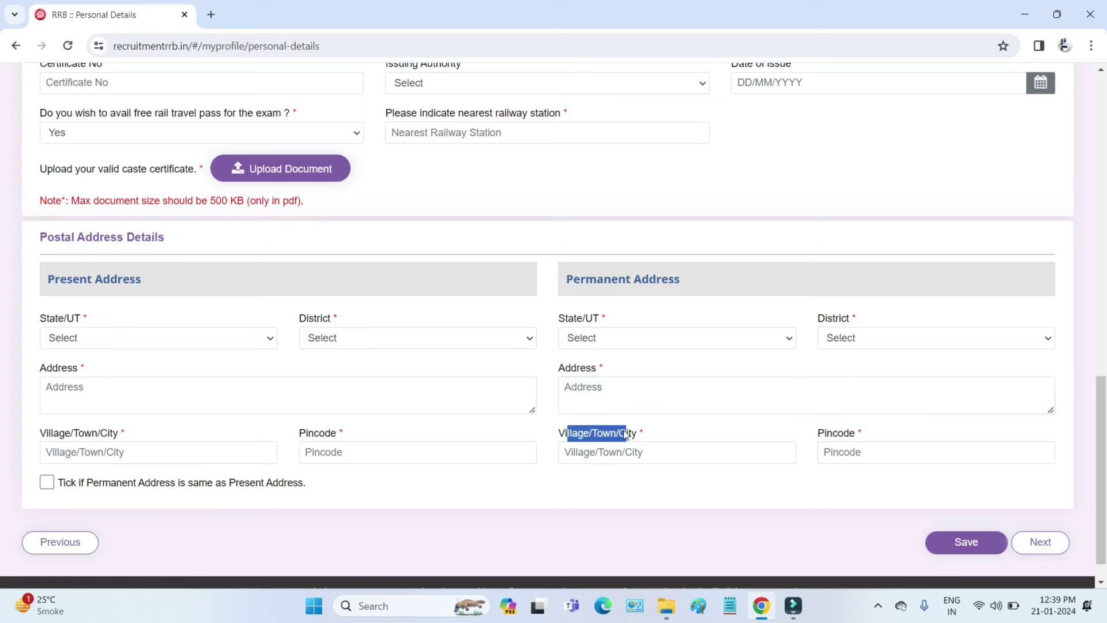
click(578, 453)
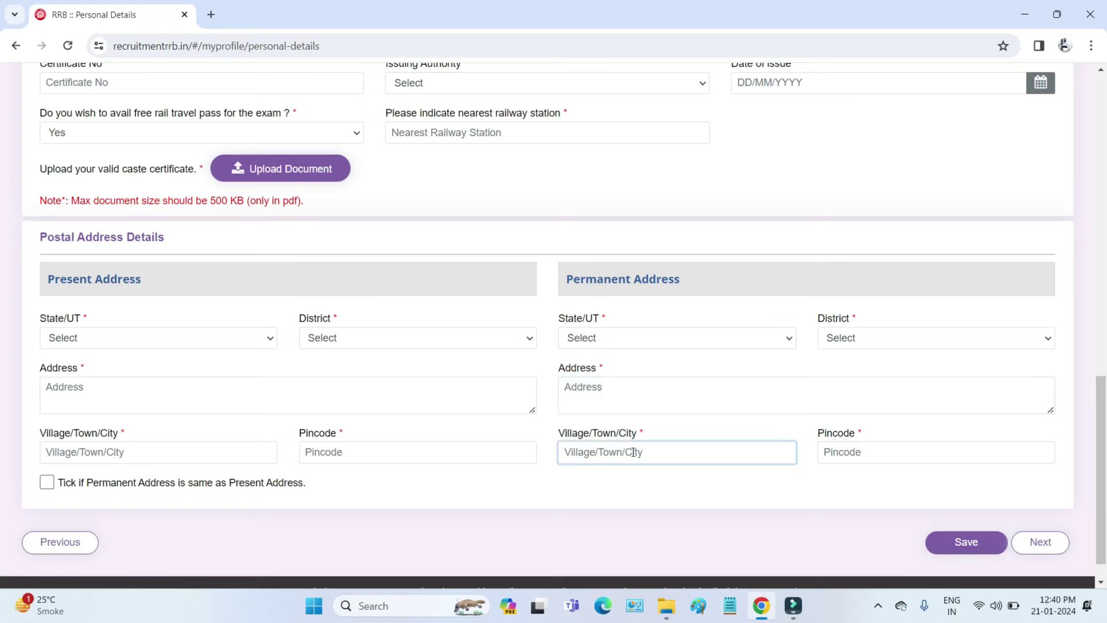
click(876, 450)
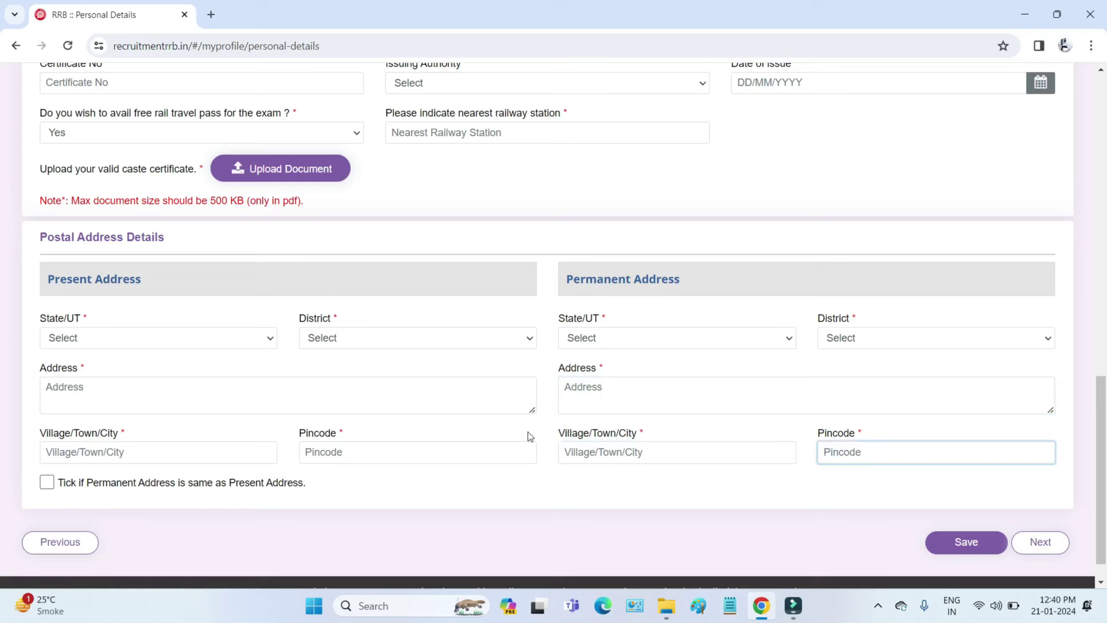
Continue from Personal Details to the Other Details section of the application.
click(1040, 543)
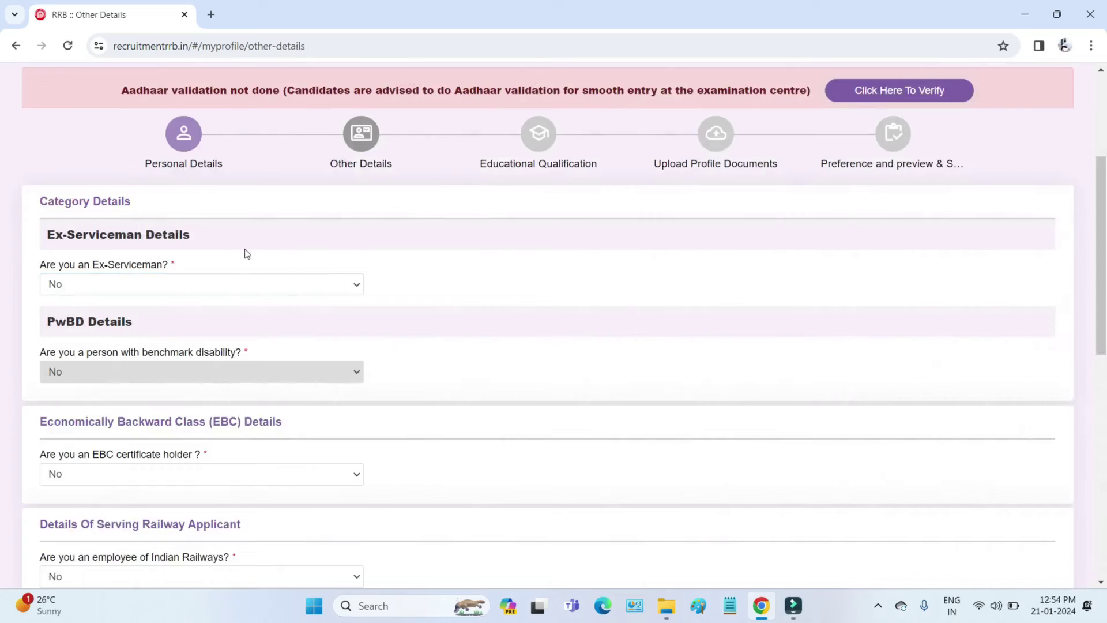
Answer Yes to the ex-serviceman question to review its service options, and set the answer back to No.
drag(47, 239, 183, 236)
click(99, 288)
click(92, 319)
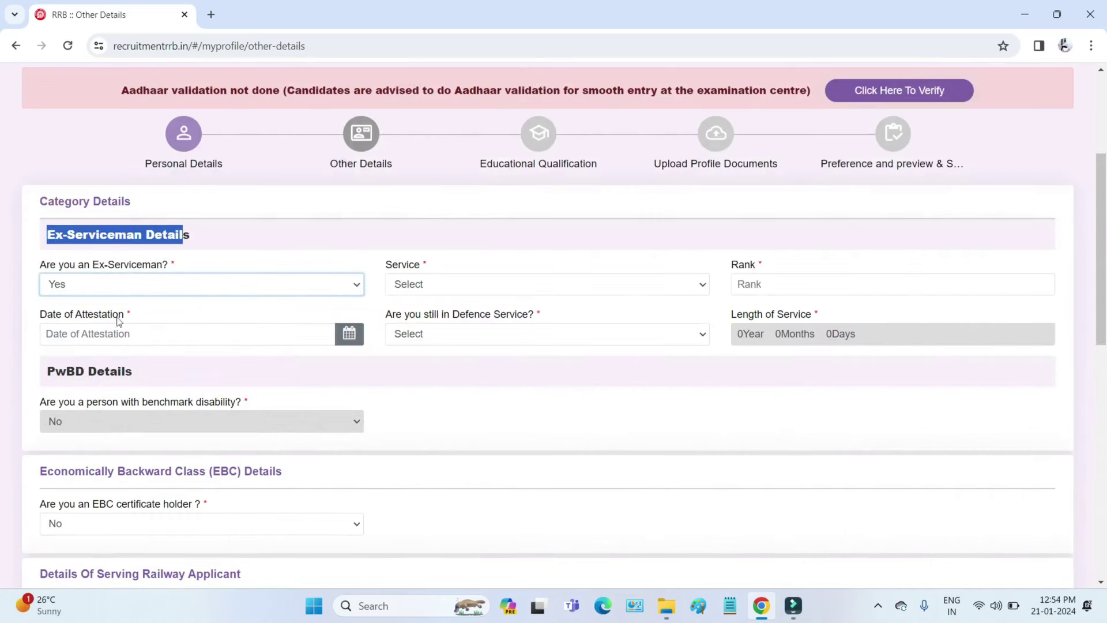
click(483, 289)
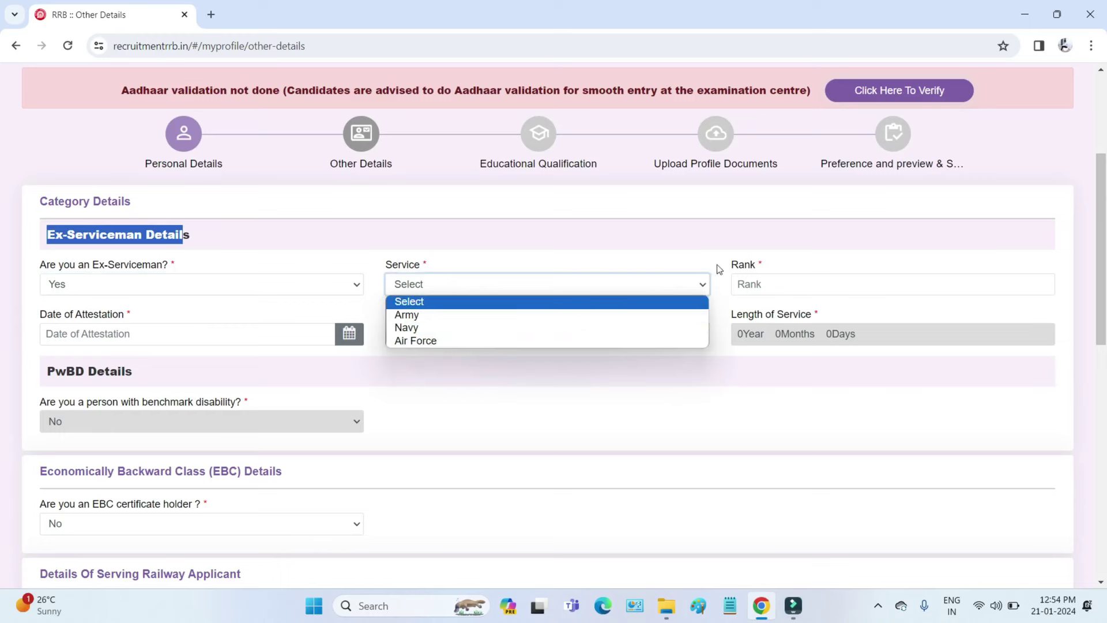
click(202, 315)
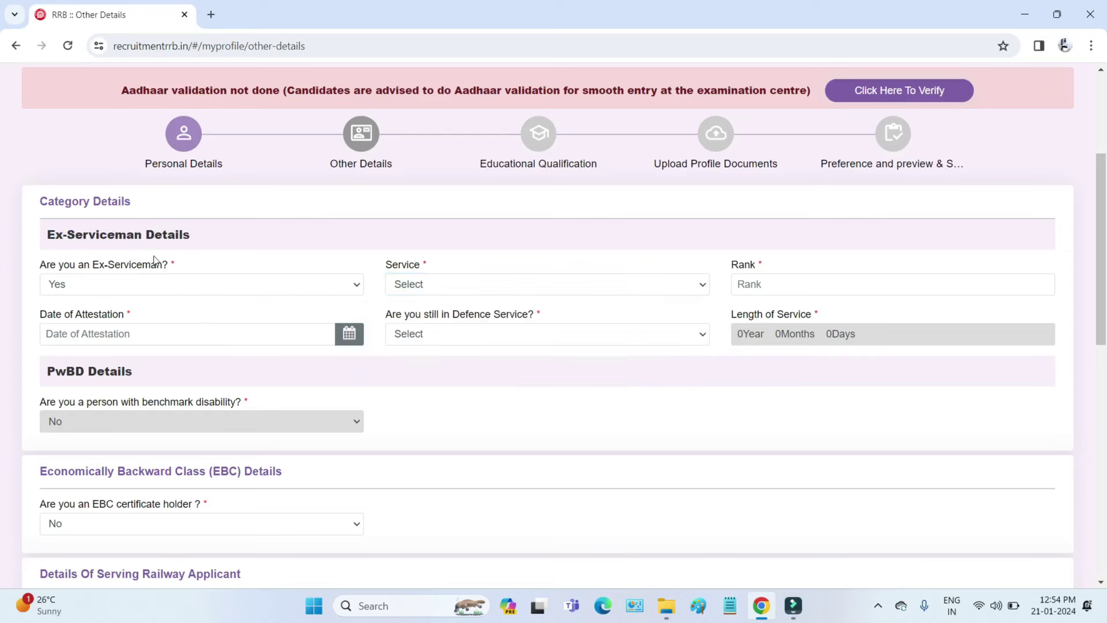
click(140, 282)
click(132, 327)
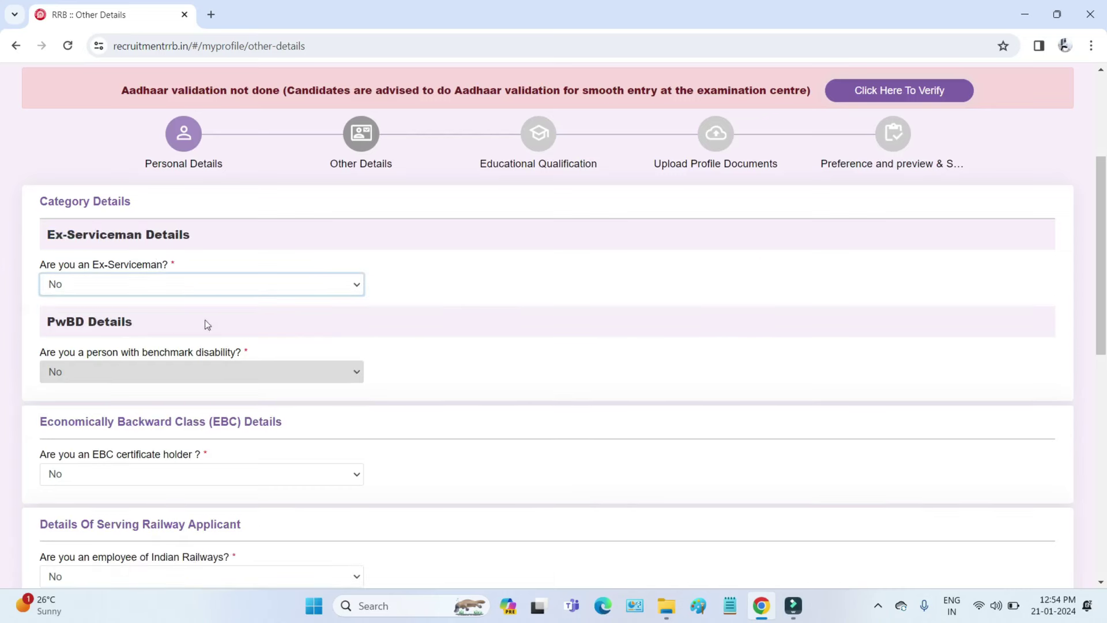
Answer Yes to holding an EBC certificate, accept the information notice, and choose Yes for fee concession.
scroll(357, 314, down, 3)
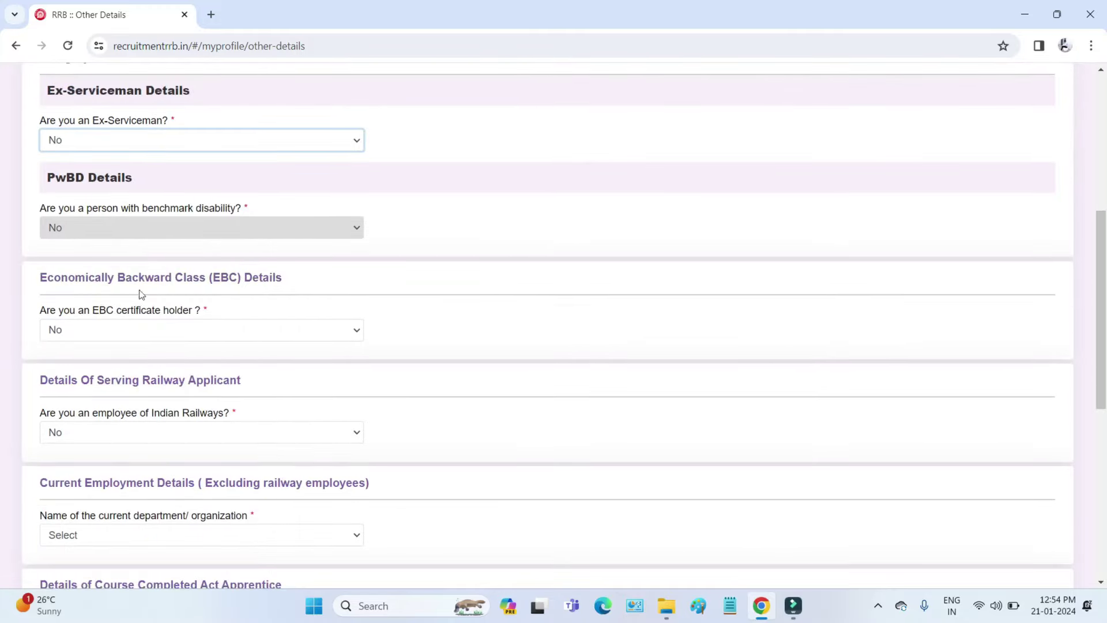
drag(76, 280, 208, 312)
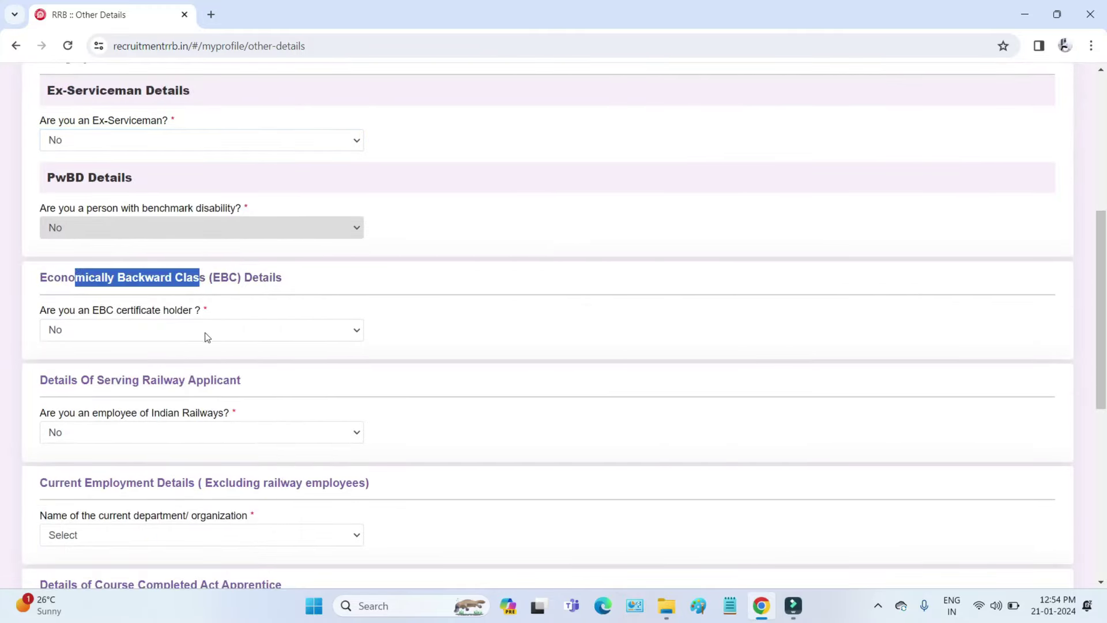
click(205, 332)
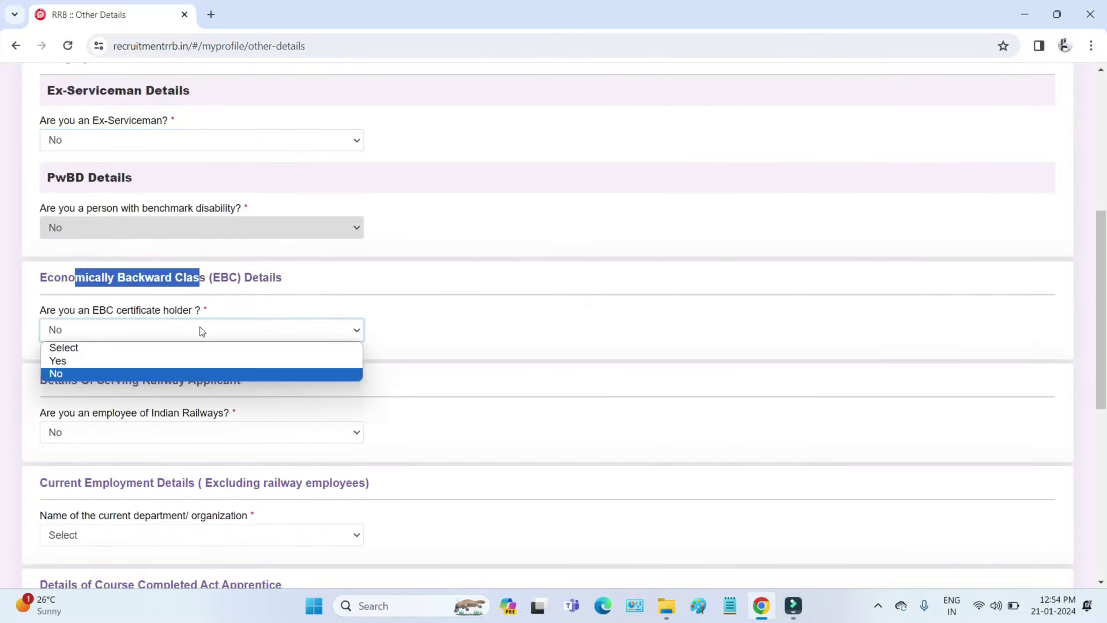
click(173, 362)
click(493, 436)
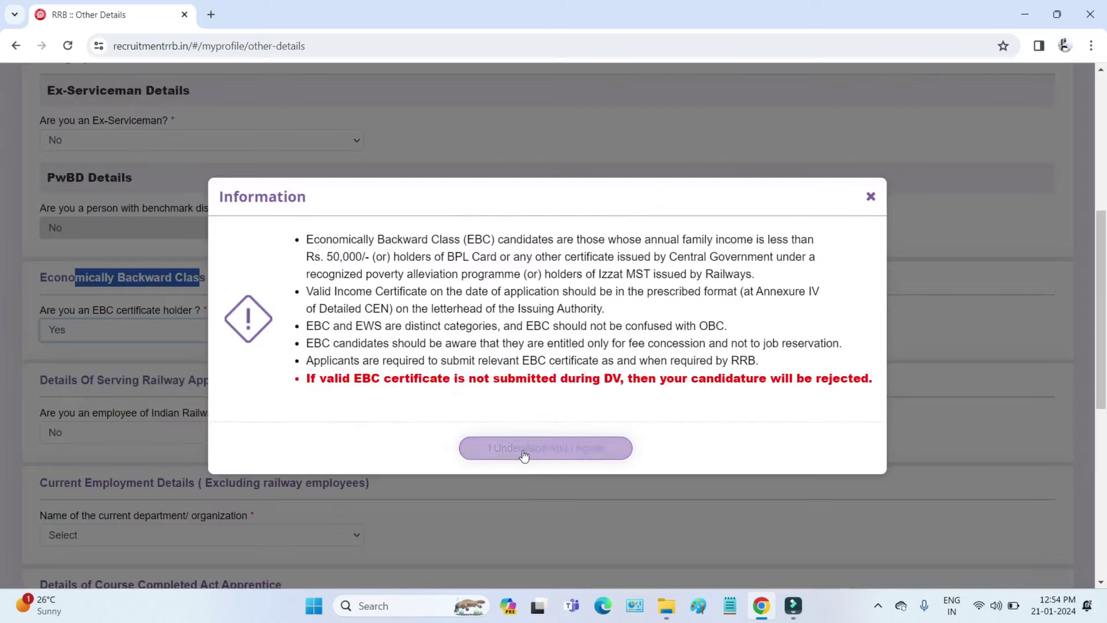
click(457, 332)
click(460, 361)
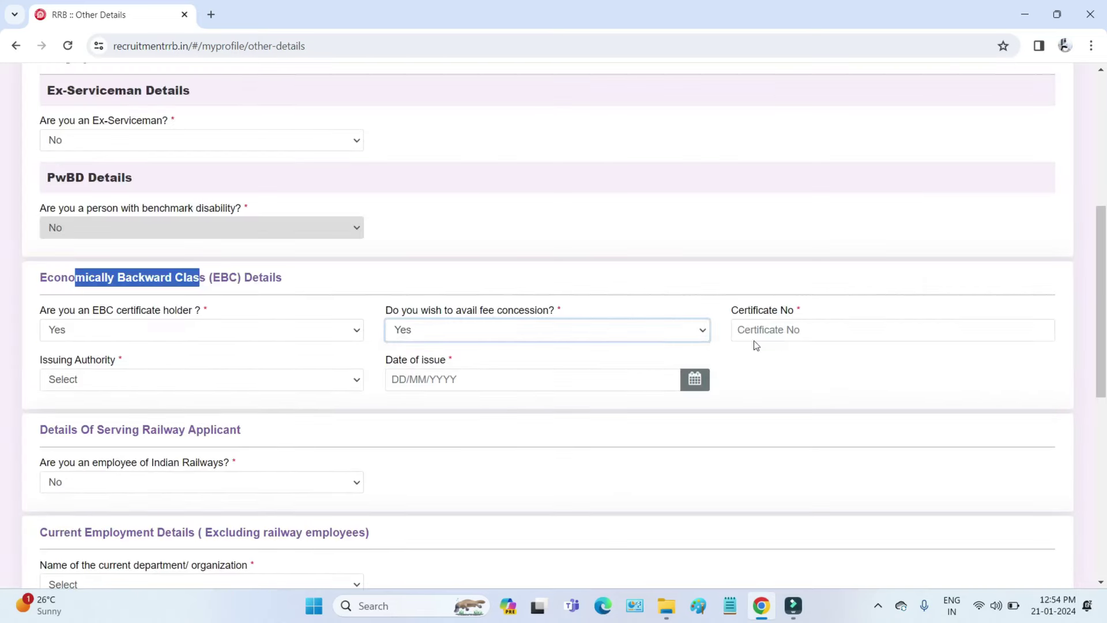
Examine the EBC certificate number, issuing authority and date of issue fields, and set the EBC certificate holder answer back to No.
drag(739, 311, 801, 326)
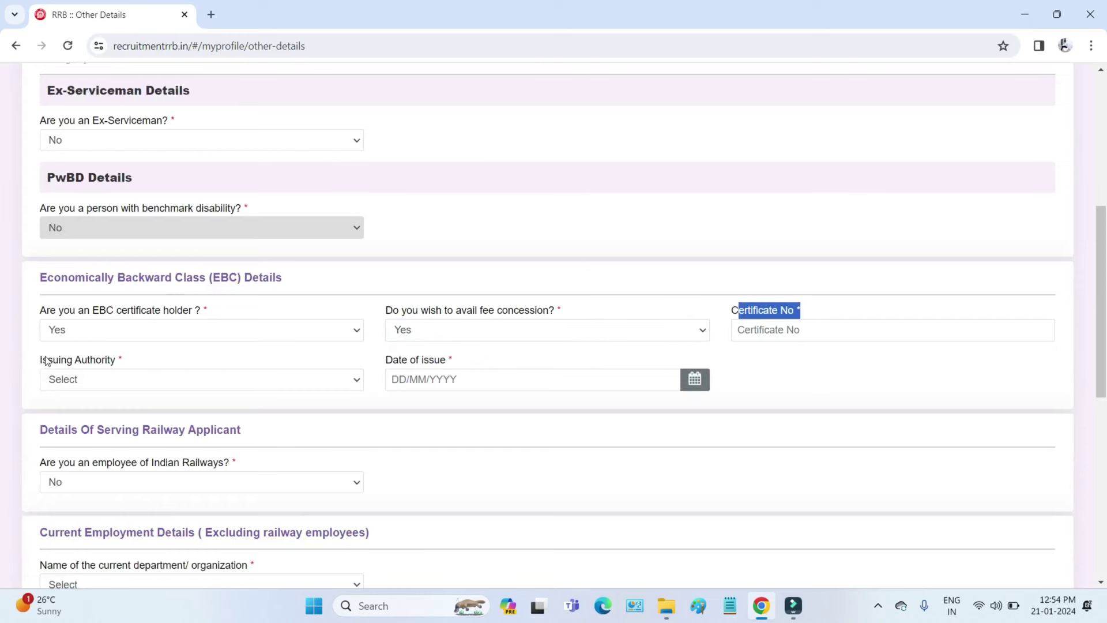
drag(43, 360, 97, 364)
click(101, 382)
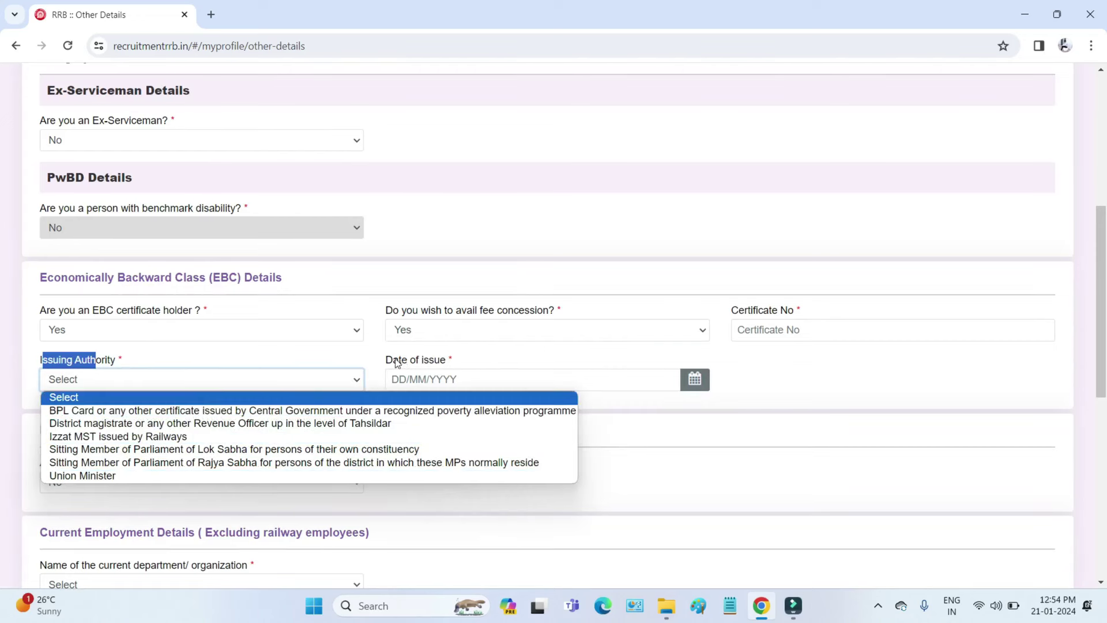
drag(398, 362, 436, 377)
click(436, 379)
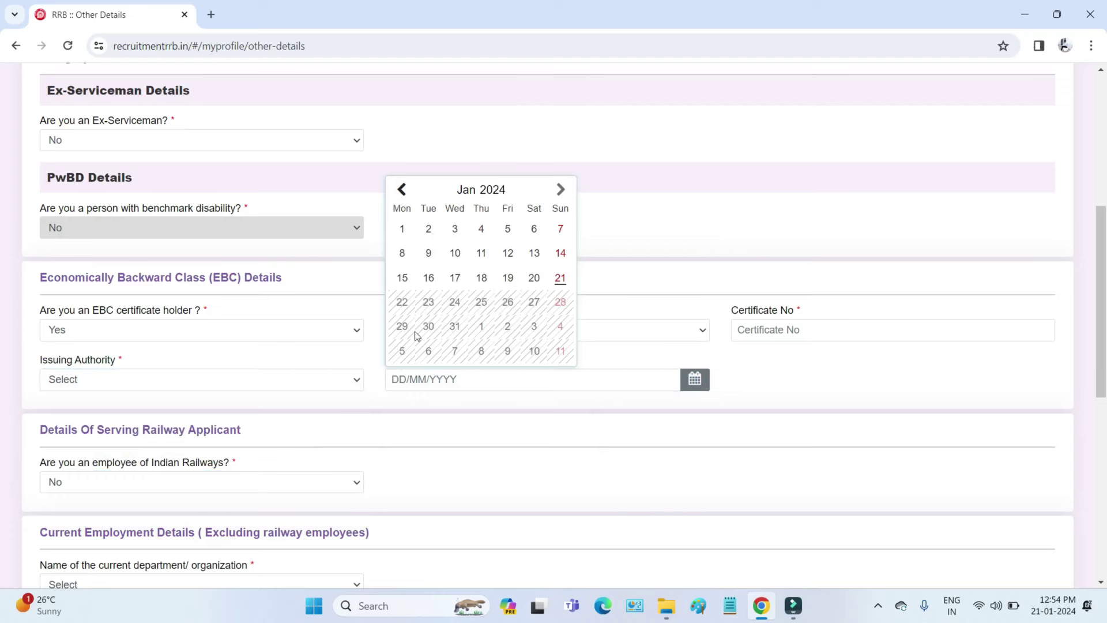
click(235, 337)
click(202, 373)
Under Details Of Serving Railway Applicant, answer Yes to being an Indian Railways employee and Yes to still working.
scroll(456, 339, down, 2)
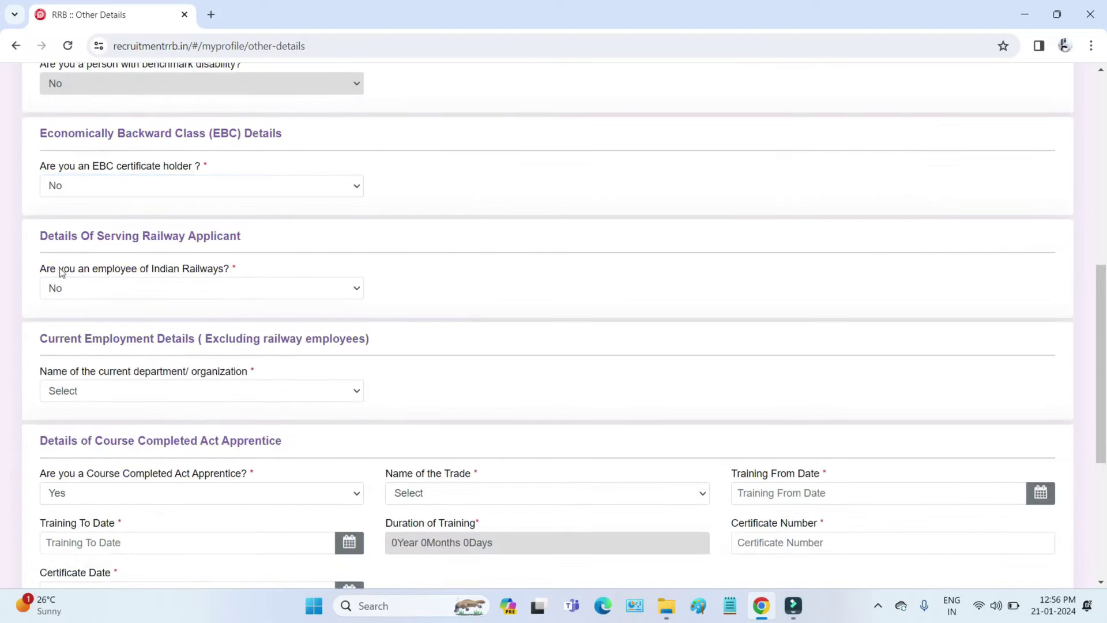
drag(60, 268, 213, 286)
click(216, 290)
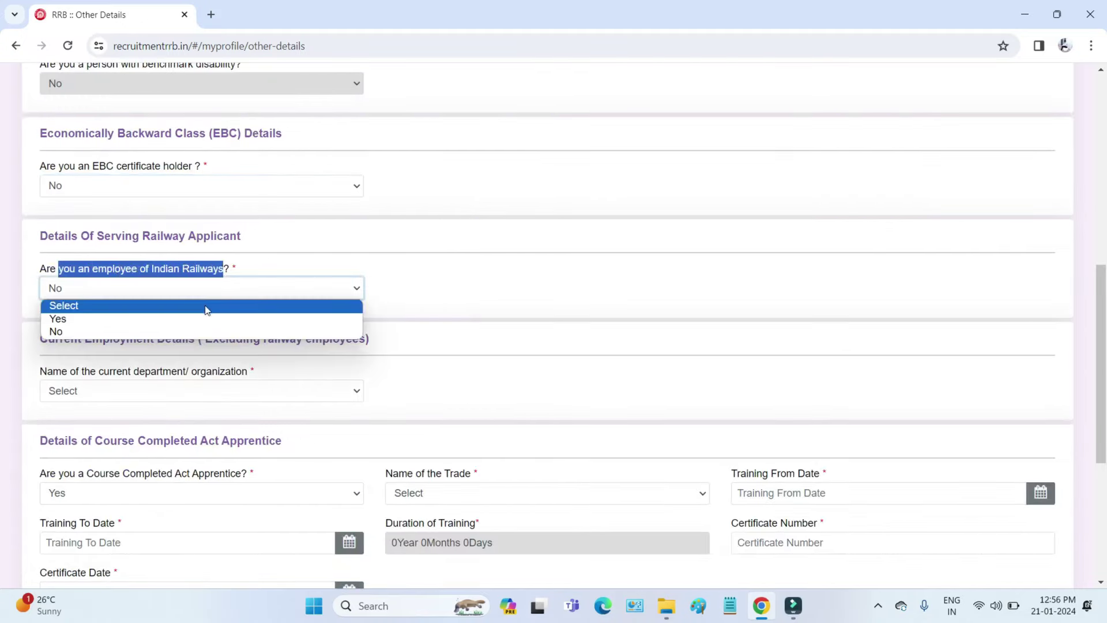
click(202, 316)
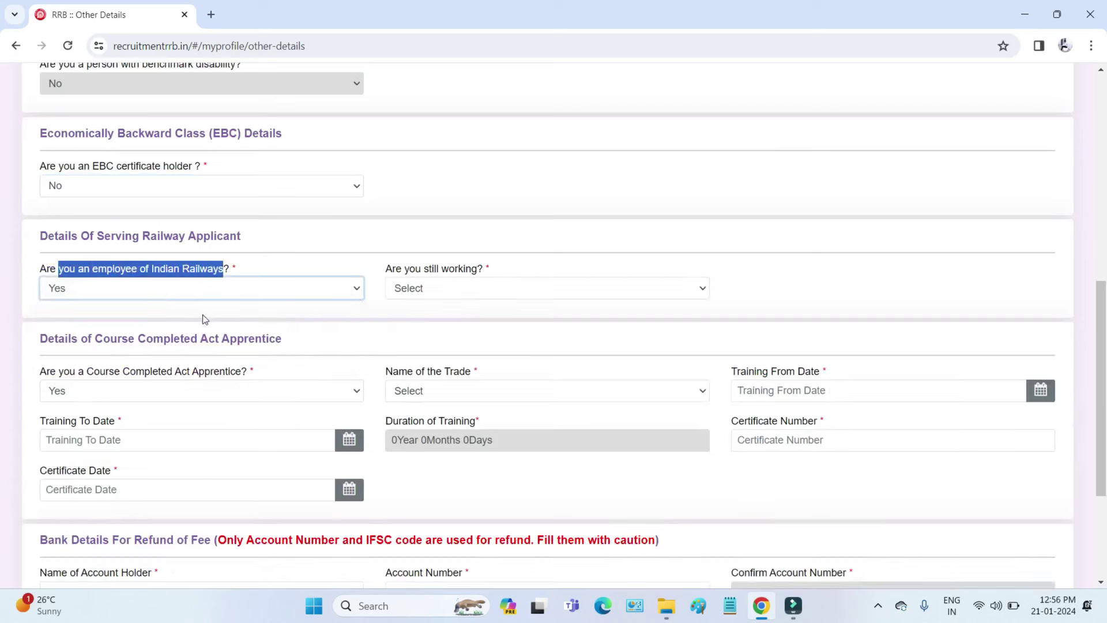
click(444, 291)
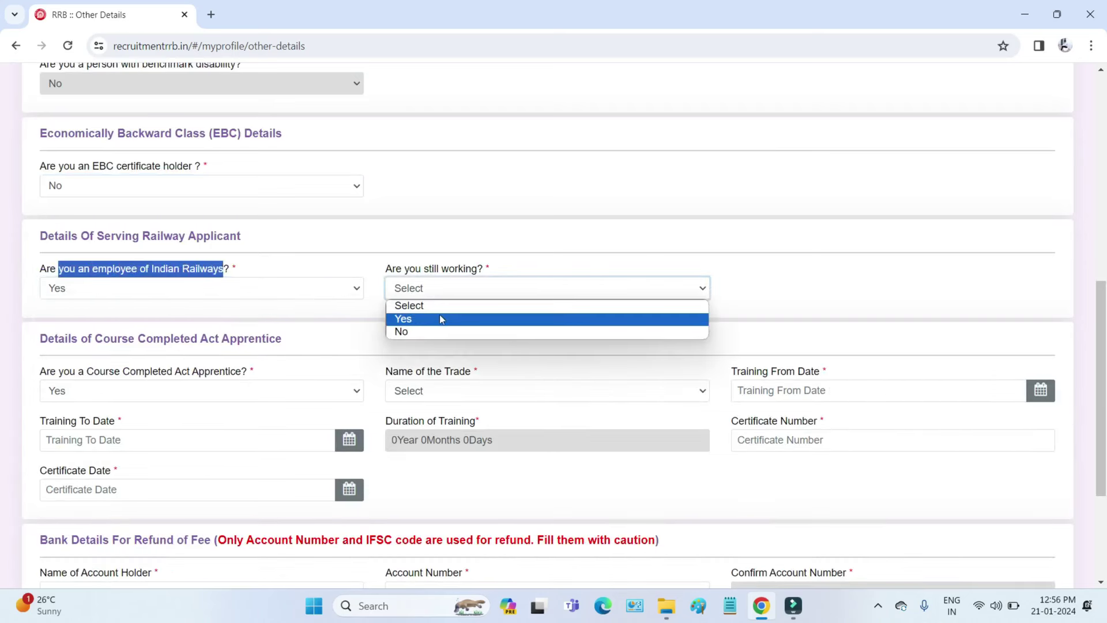
click(441, 321)
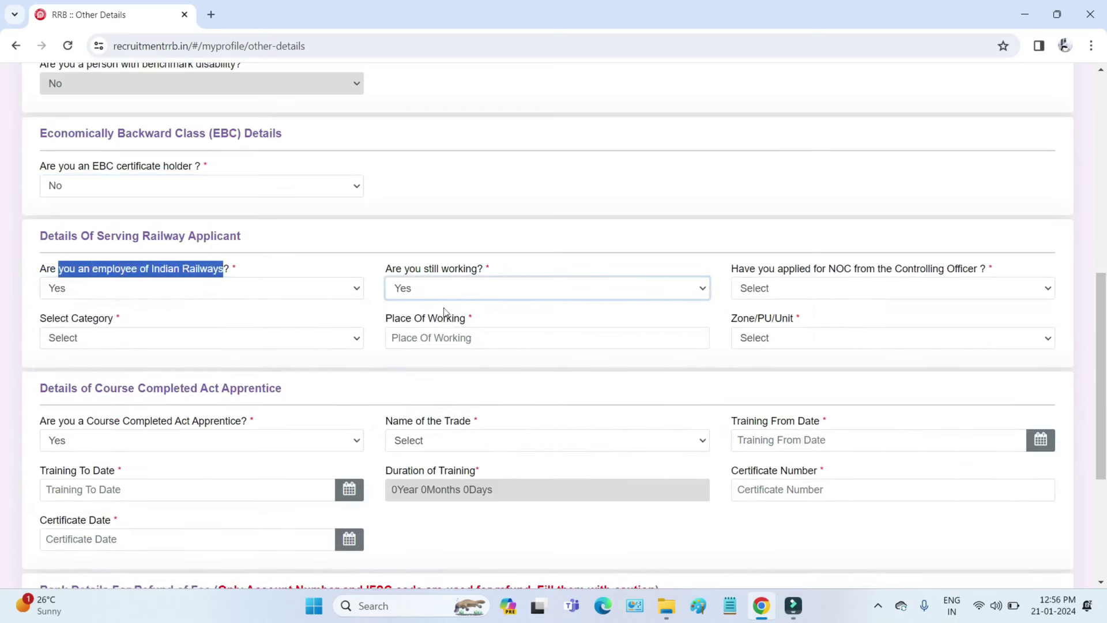
Examine the NOC, category, place of working and Zone/PU/Unit fields and their options under Details Of Serving Railway Applicant.
click(551, 259)
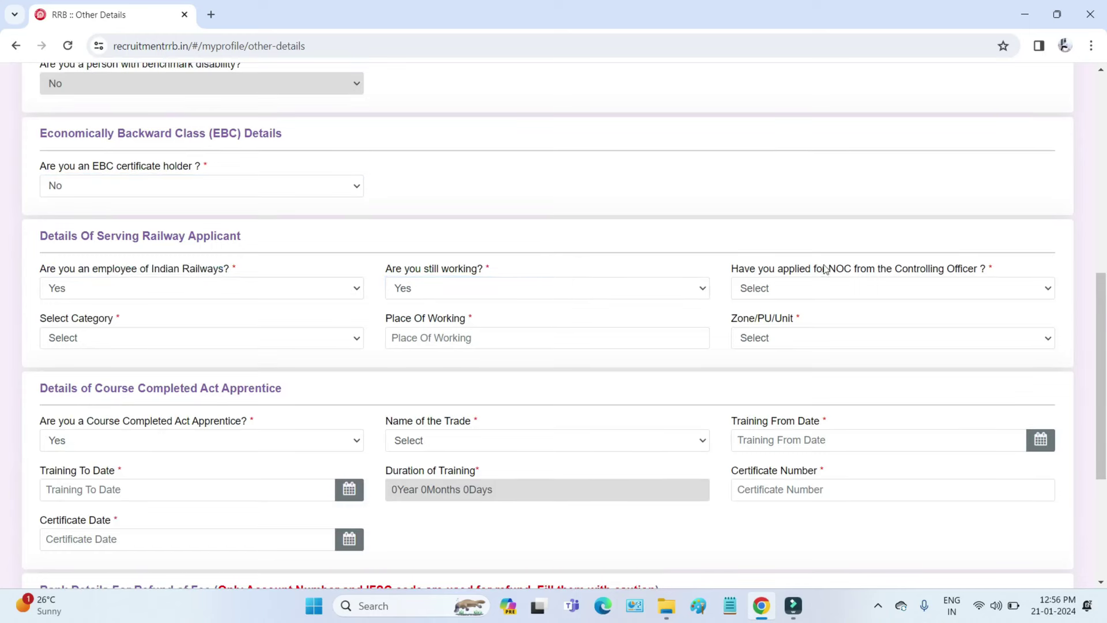
drag(829, 271, 870, 273)
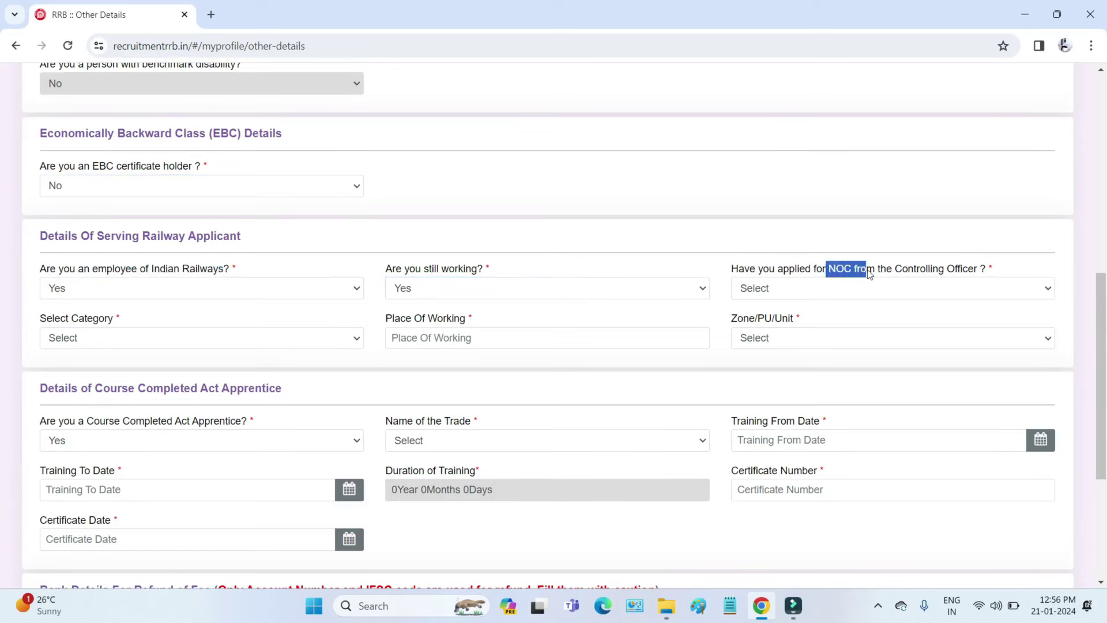
click(854, 297)
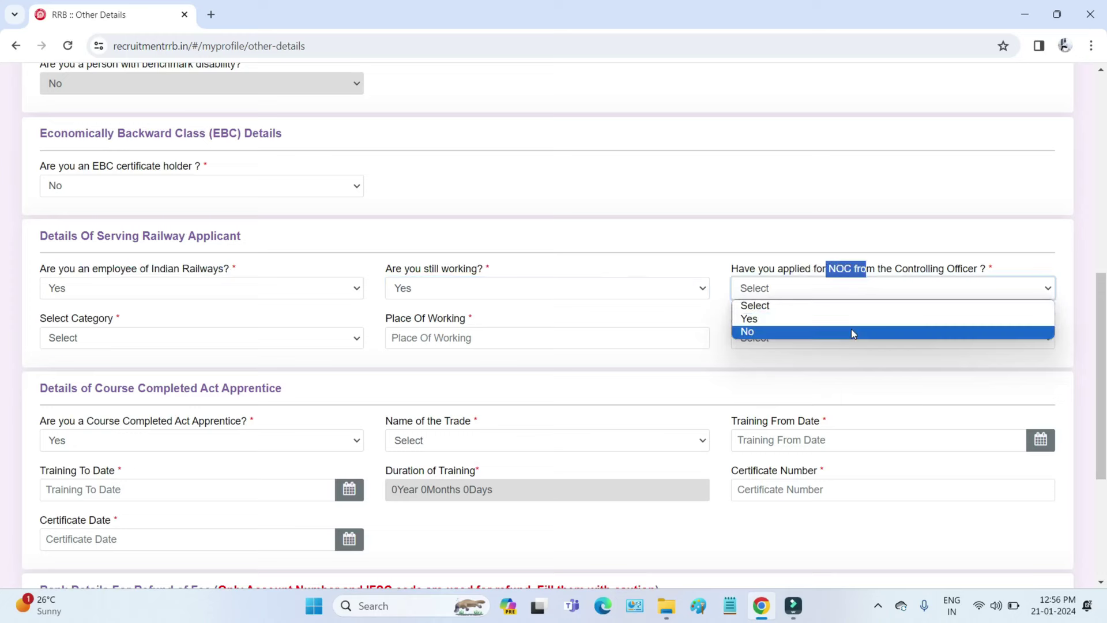
click(134, 340)
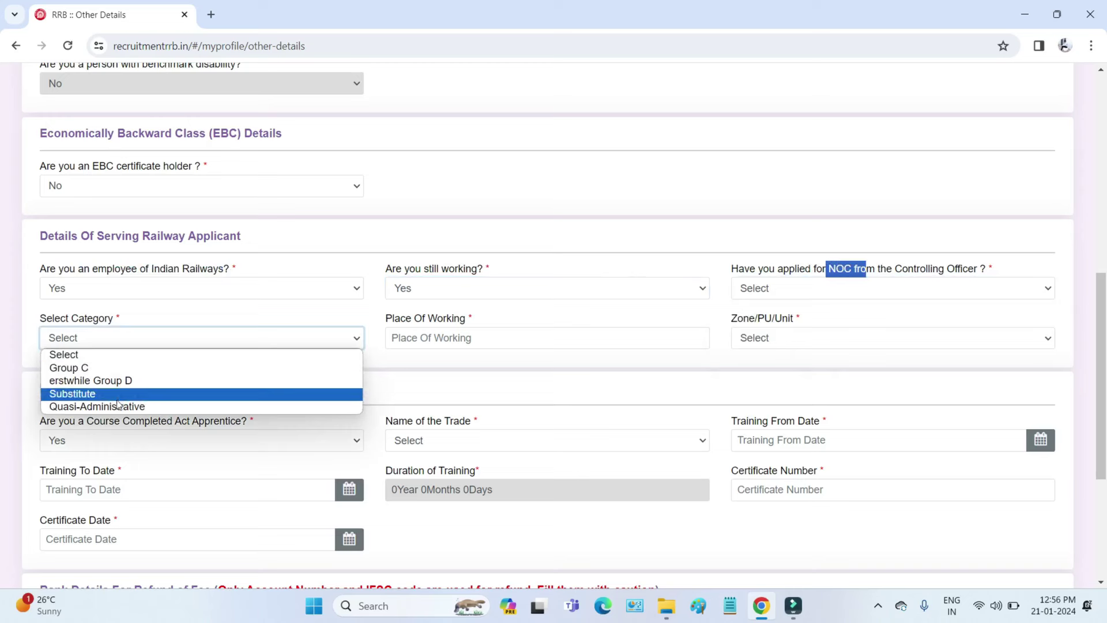
click(431, 340)
click(431, 340)
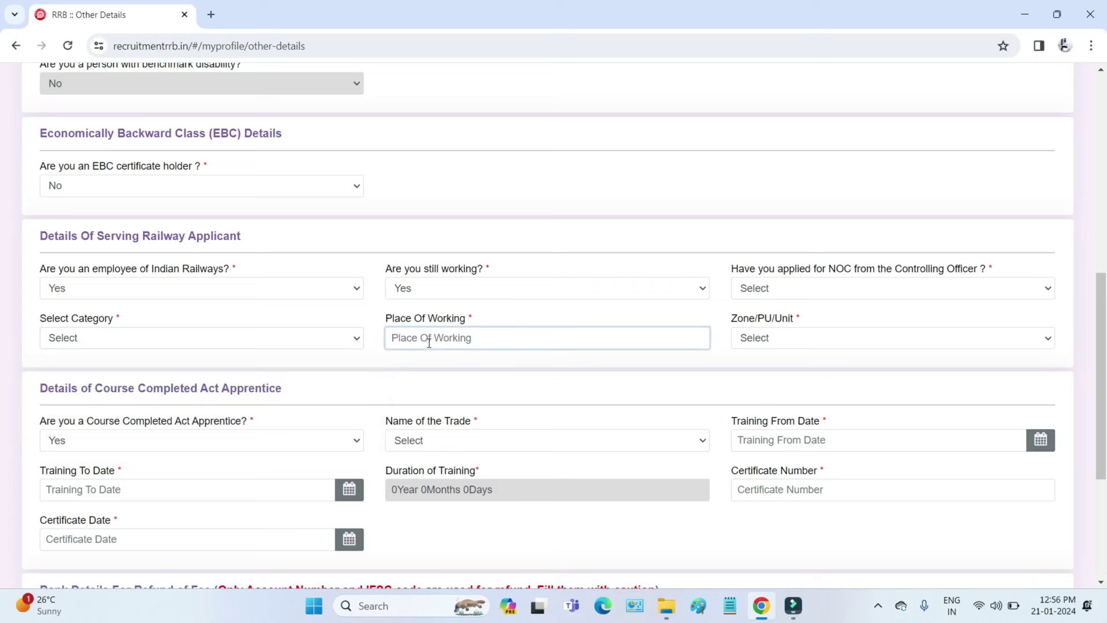
click(766, 340)
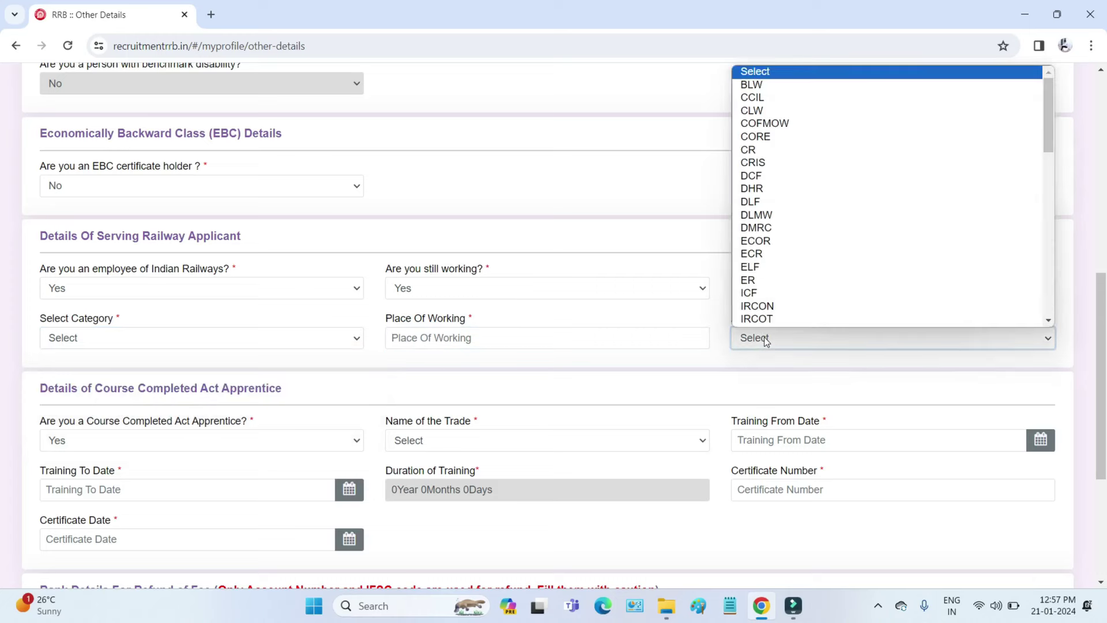
scroll(773, 306, down, 1)
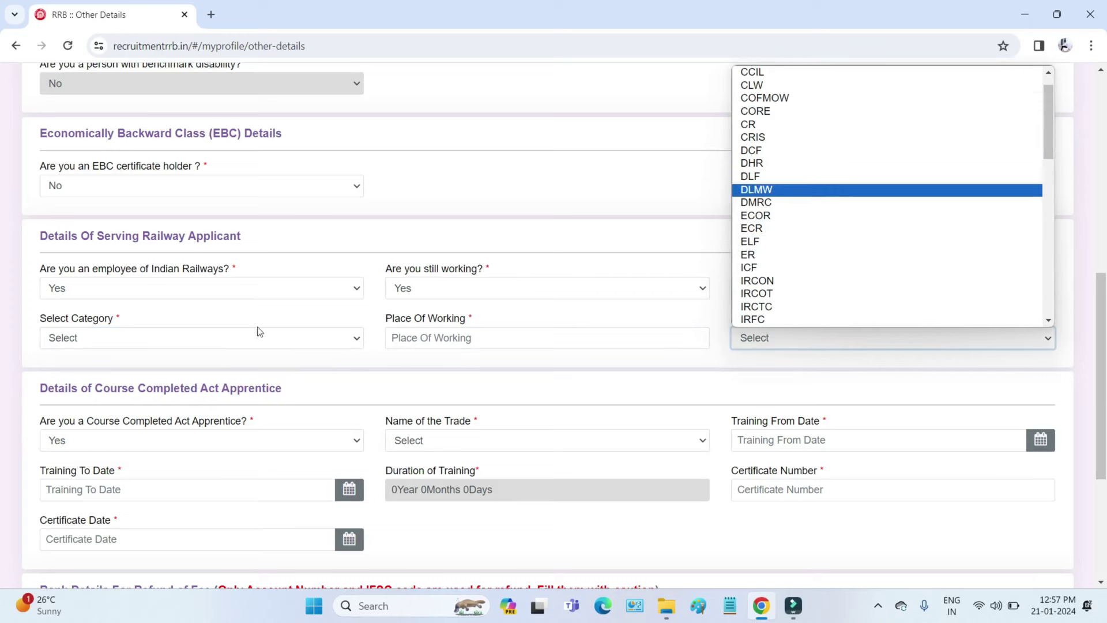
Set the answer to being an employee of Indian Railways to No.
click(199, 289)
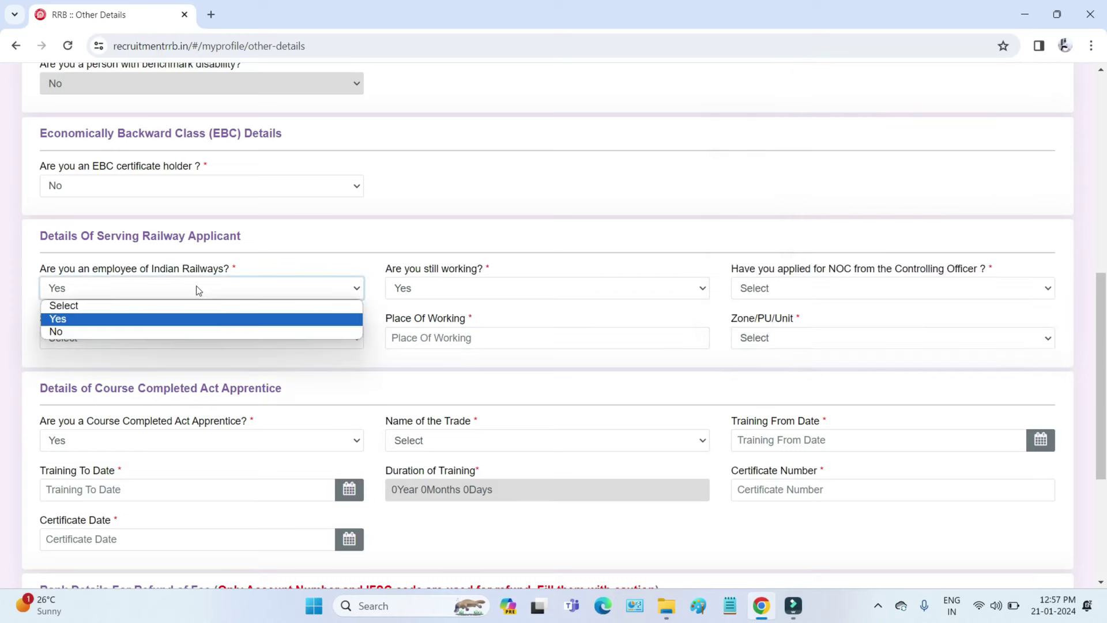
click(159, 331)
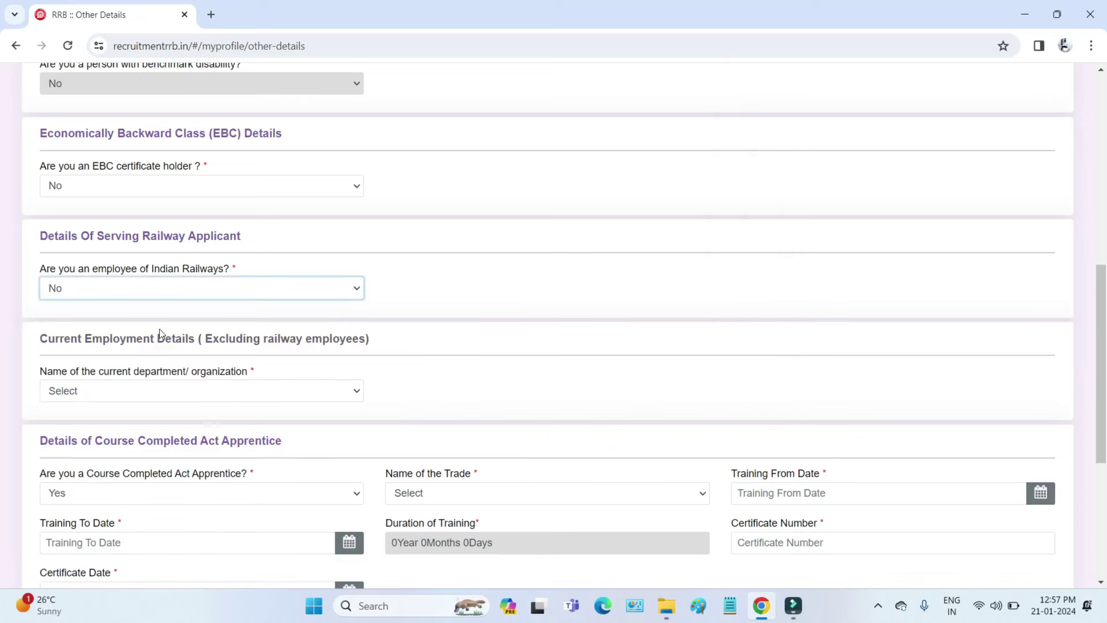
Choose Central Government as the current department, accept the information notice, and check the organization name and From Date fields.
scroll(150, 336, down, 1)
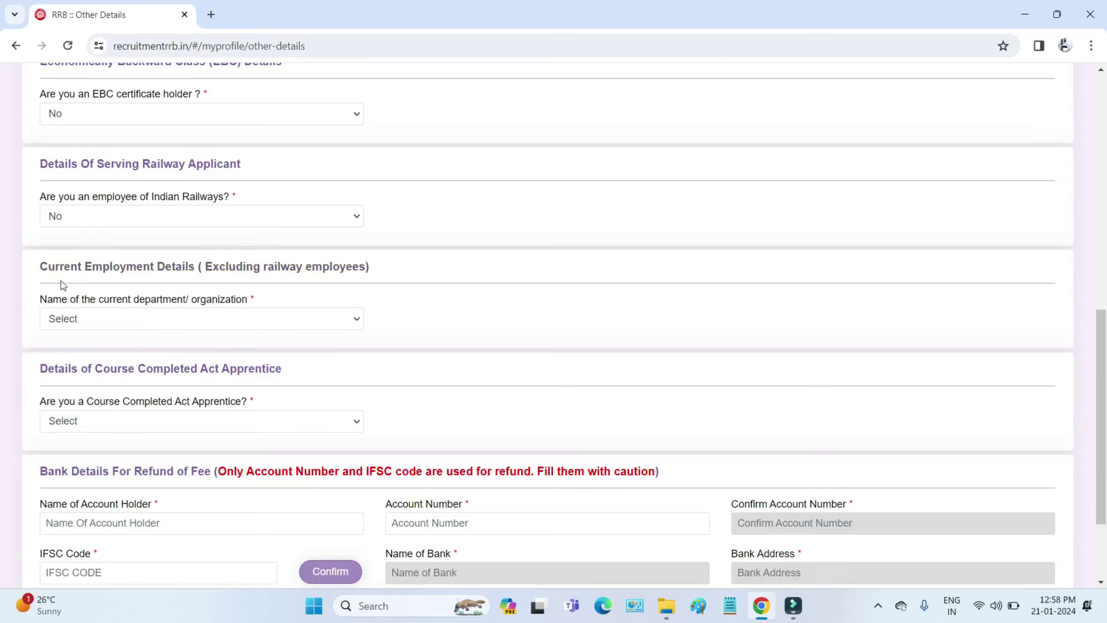
click(104, 319)
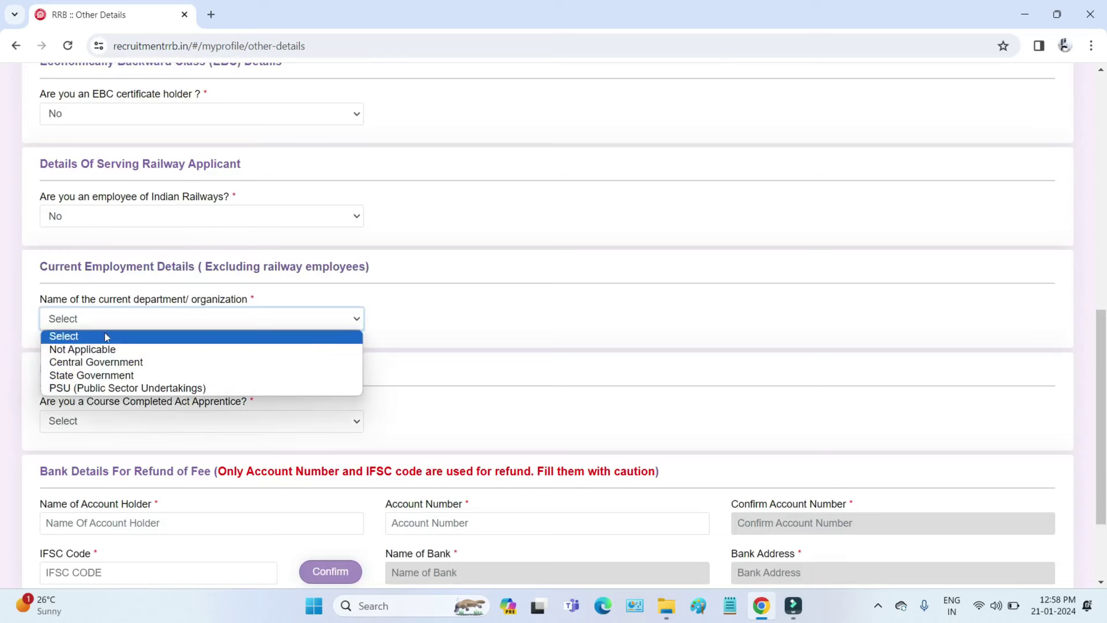
click(163, 362)
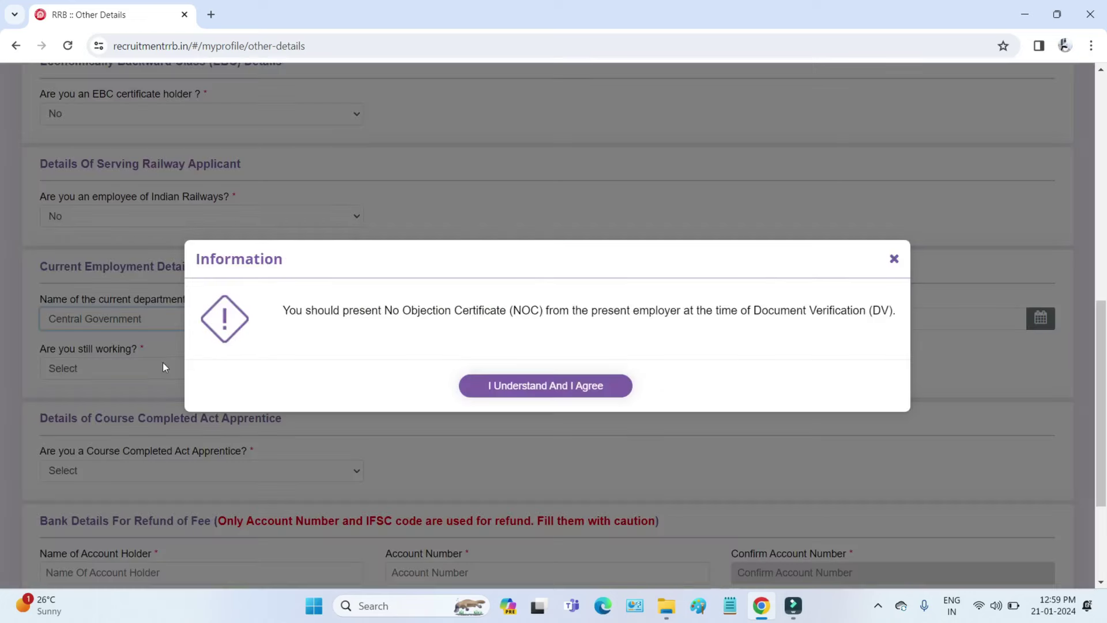
click(495, 385)
click(423, 320)
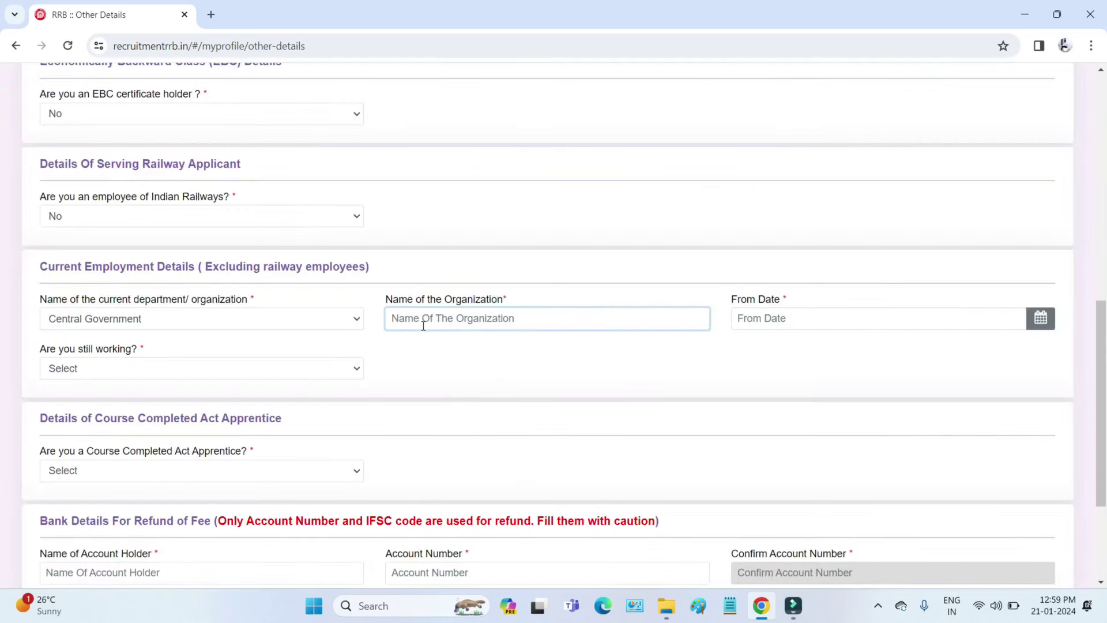
click(767, 319)
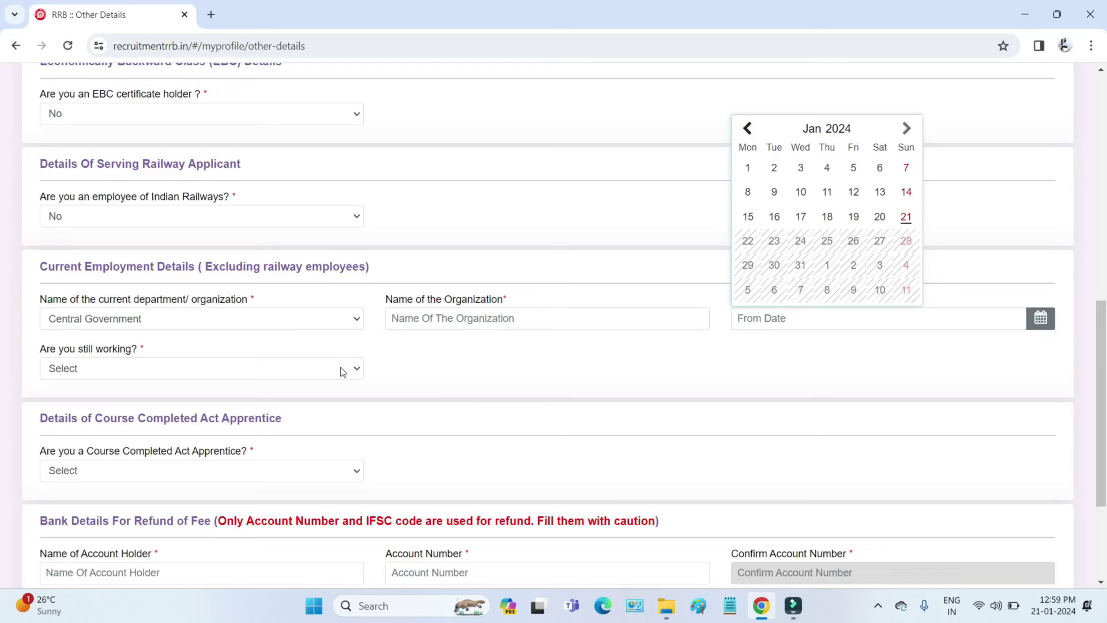
Under Current Employment Details, answer Yes and then No to still working, and open the To Date calendar.
click(311, 374)
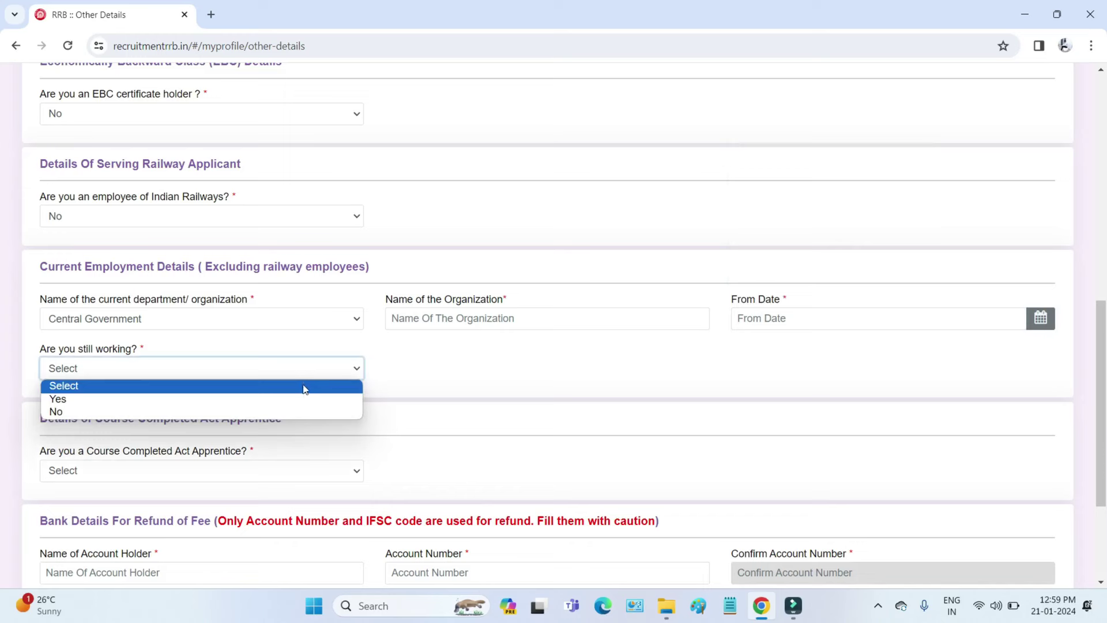
click(300, 399)
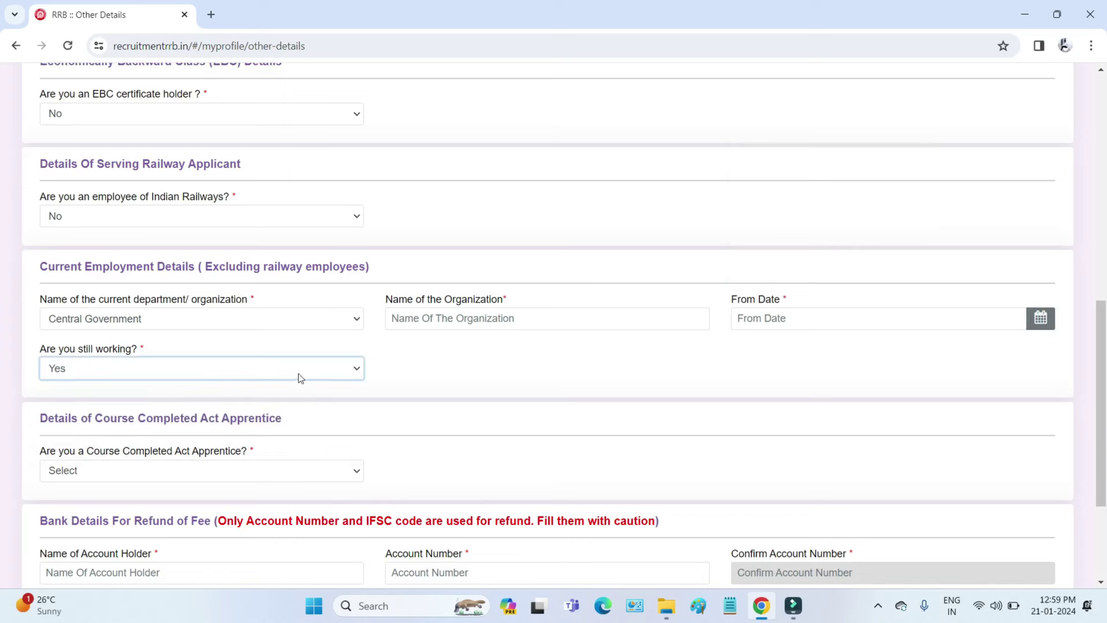
click(300, 378)
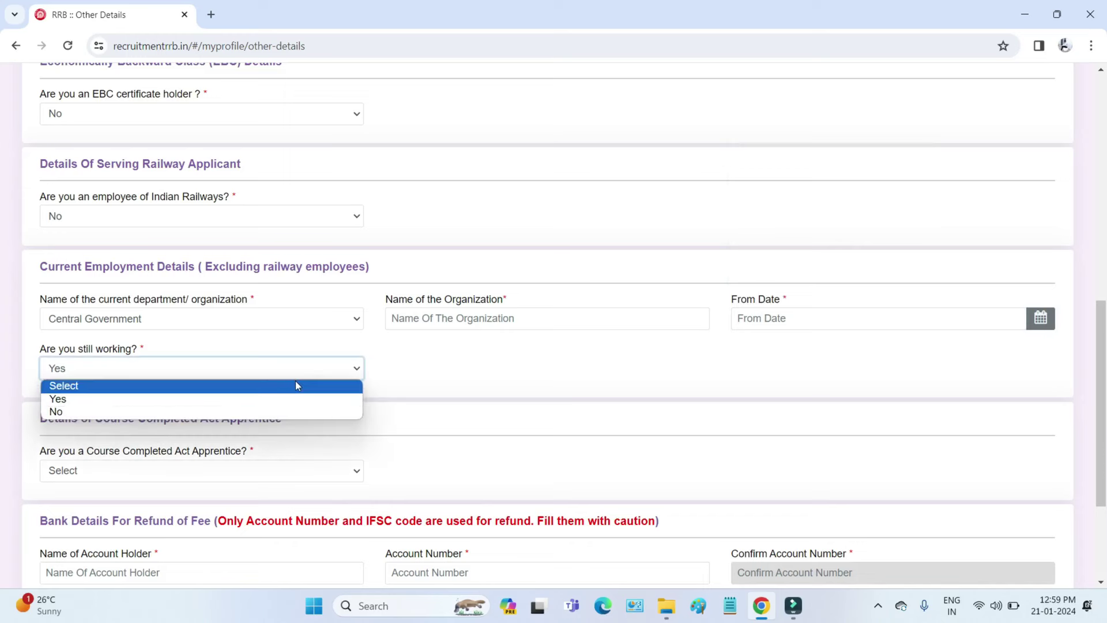
click(292, 411)
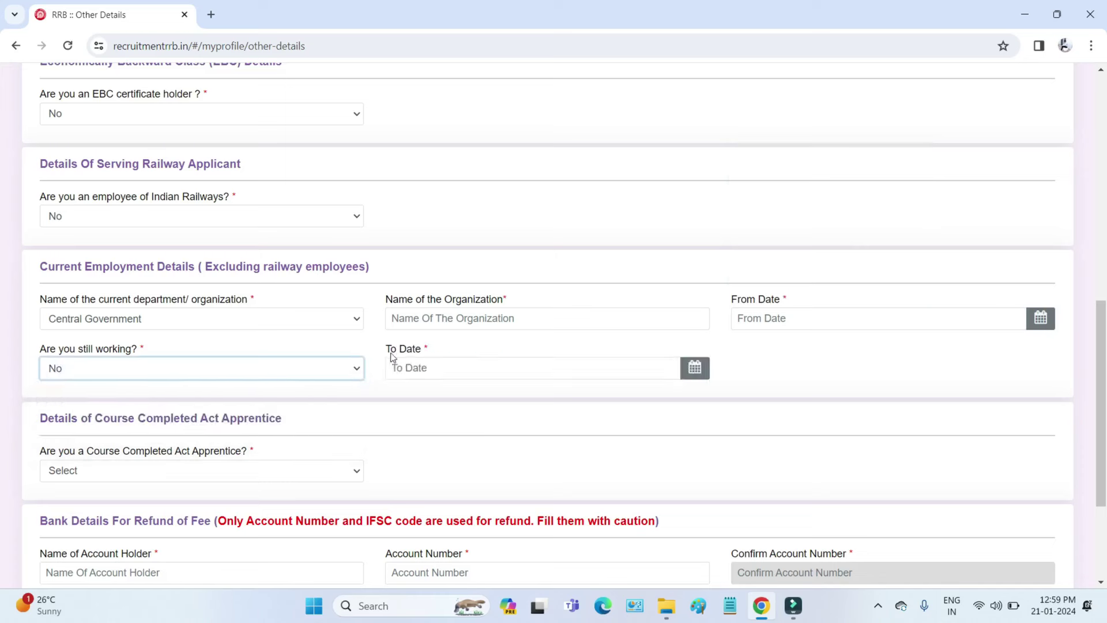
drag(385, 349, 418, 353)
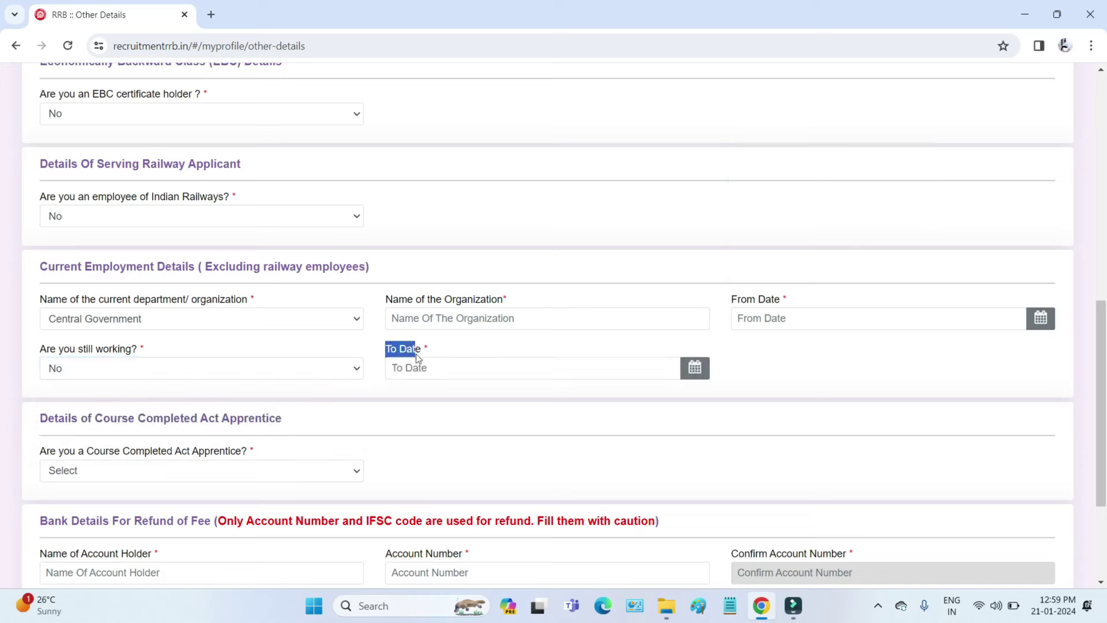
click(416, 373)
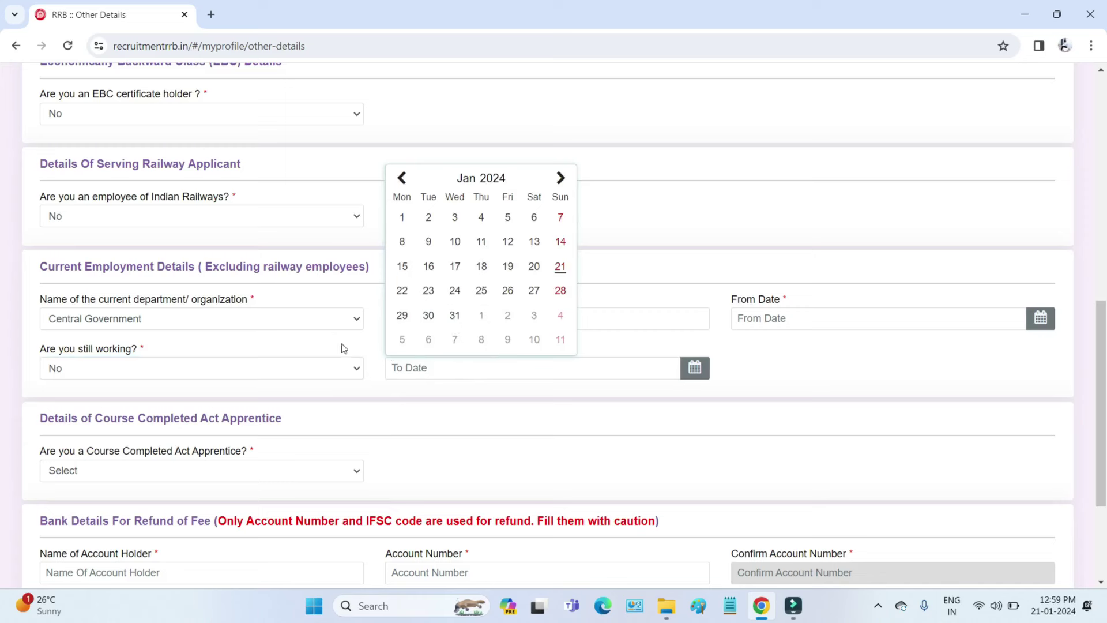
Set the name of the current department/organization to Not Applicable.
click(246, 324)
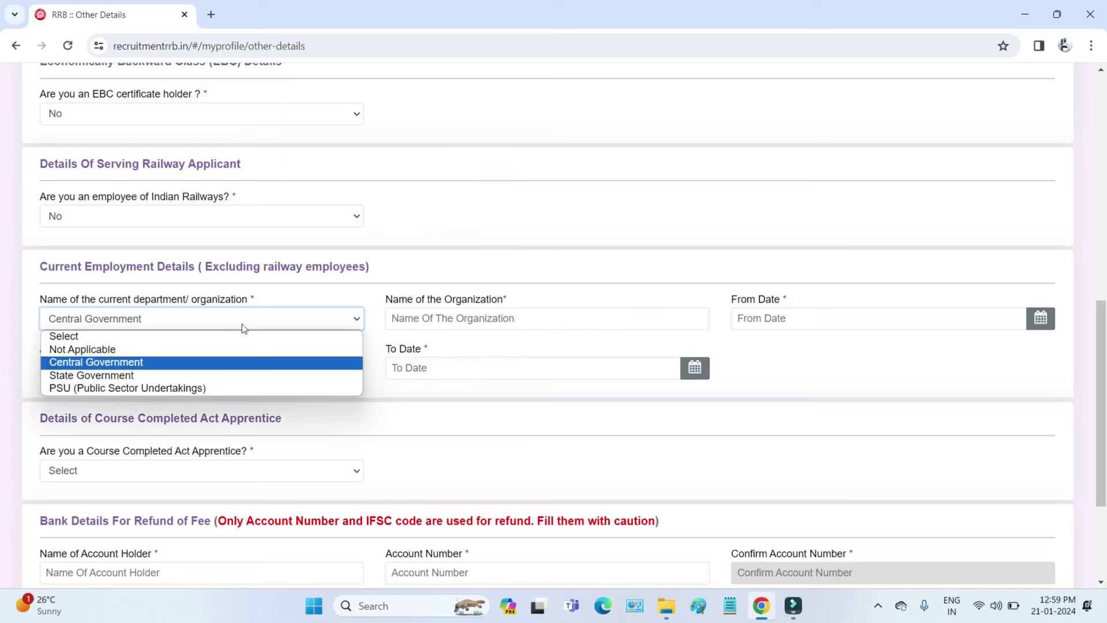
click(218, 351)
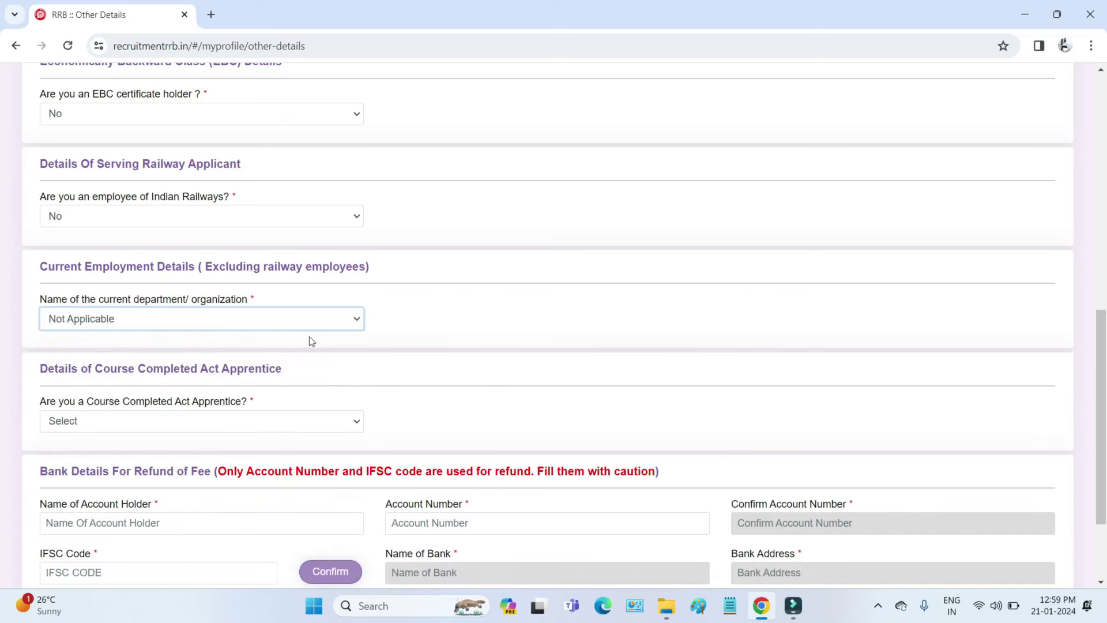
Answer Yes to being a Course Completed Act Apprentice and review the trade options, training date and certificate fields.
drag(134, 369, 282, 371)
drag(160, 404, 243, 406)
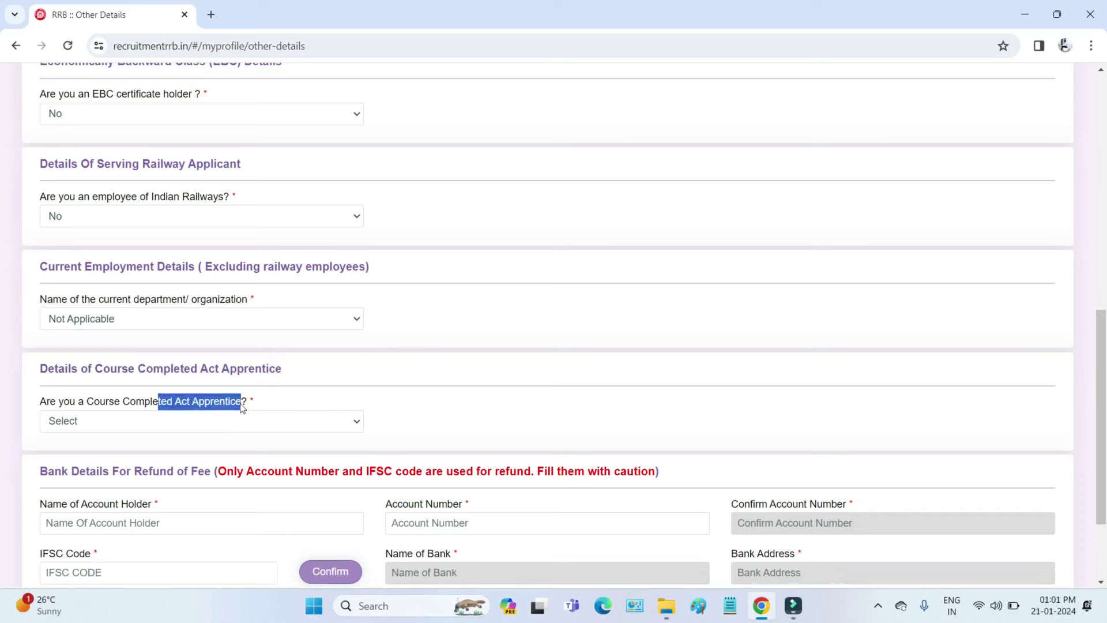
click(232, 424)
click(229, 452)
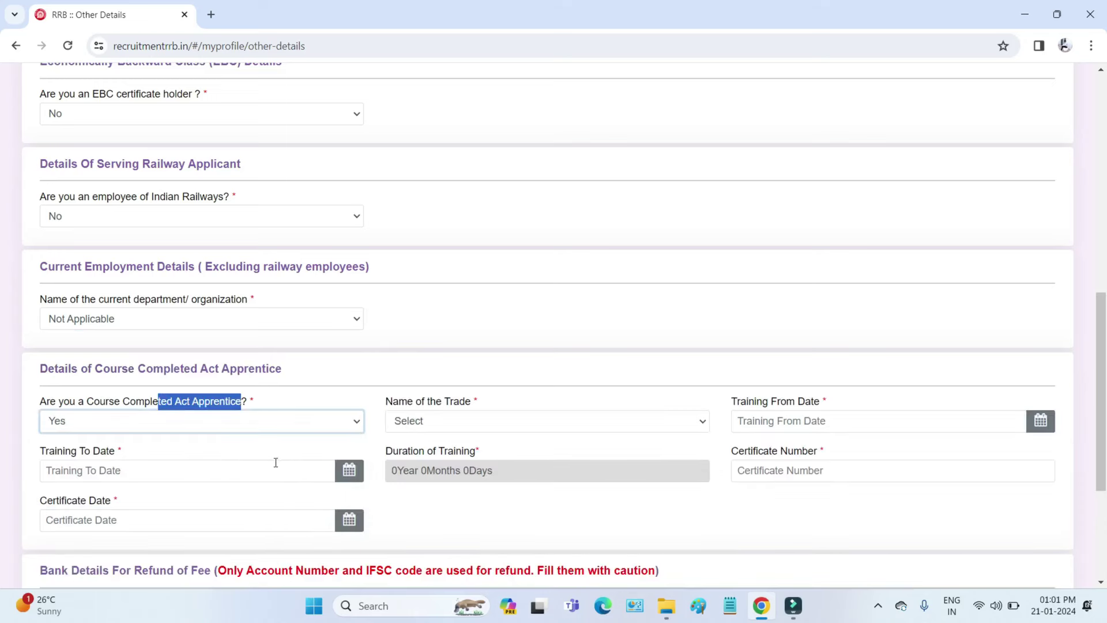
click(460, 421)
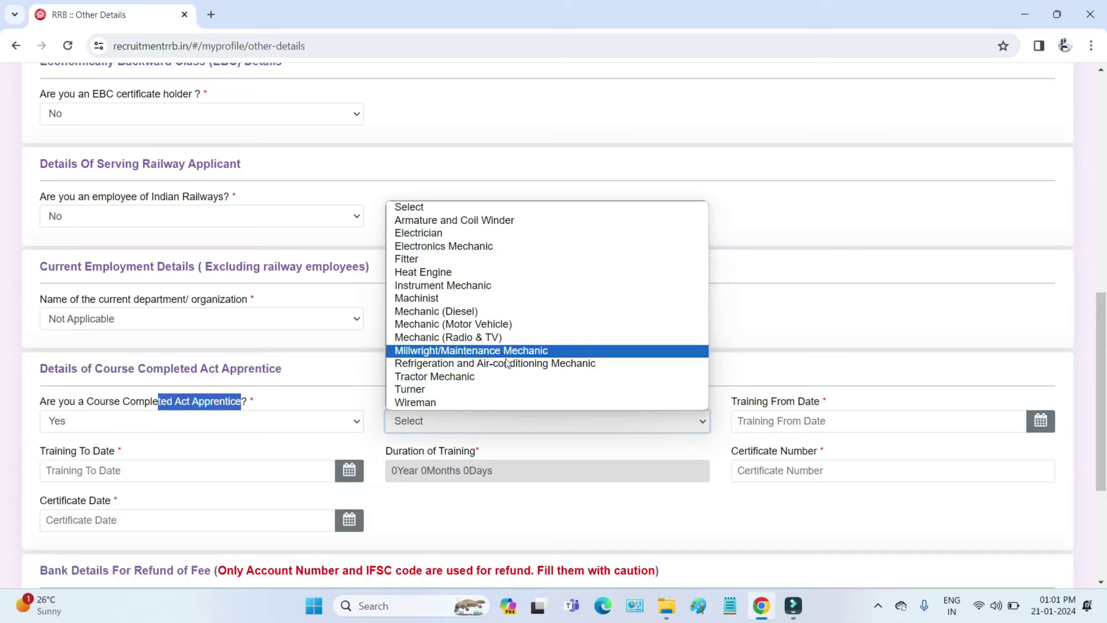
key(Tab)
click(270, 477)
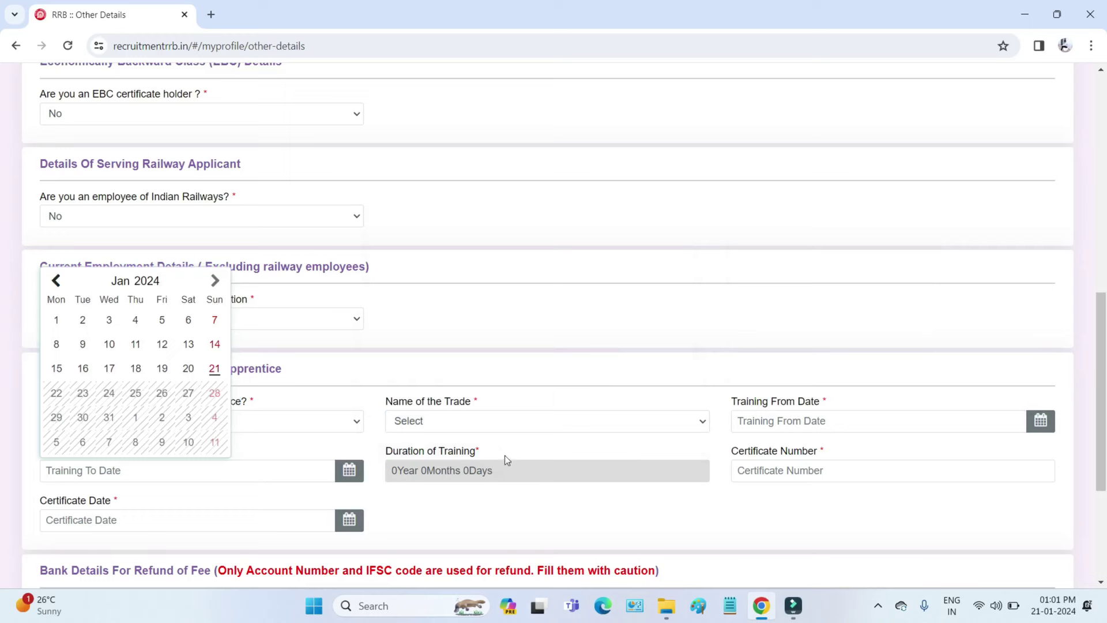
click(783, 472)
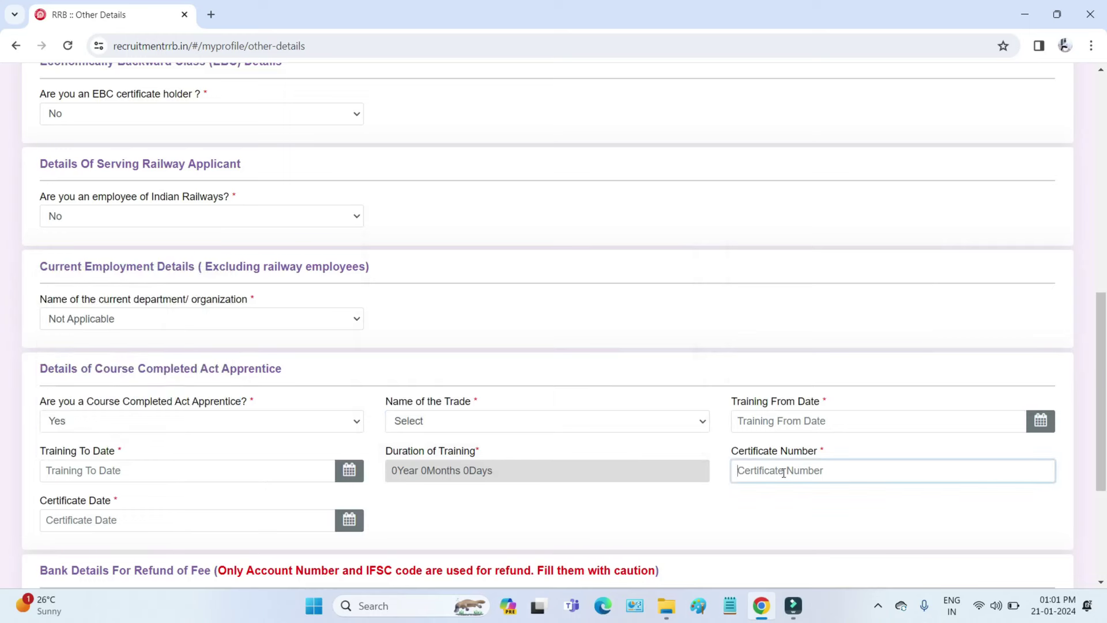
click(242, 520)
click(552, 511)
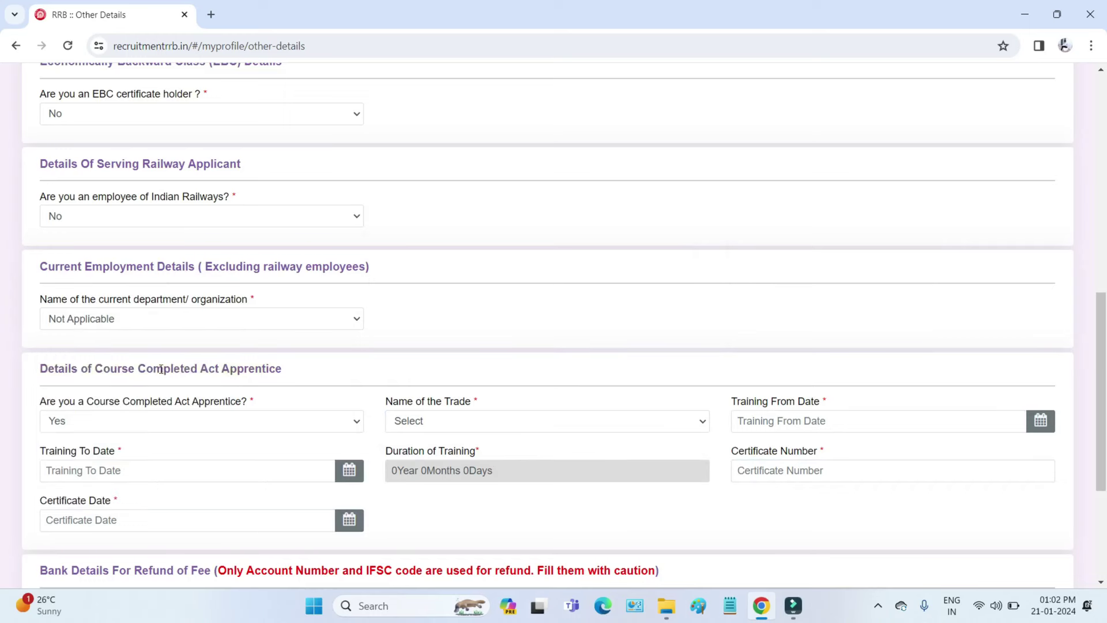
Set the Course Completed Act Apprentice answer to No.
drag(161, 370, 255, 397)
click(247, 428)
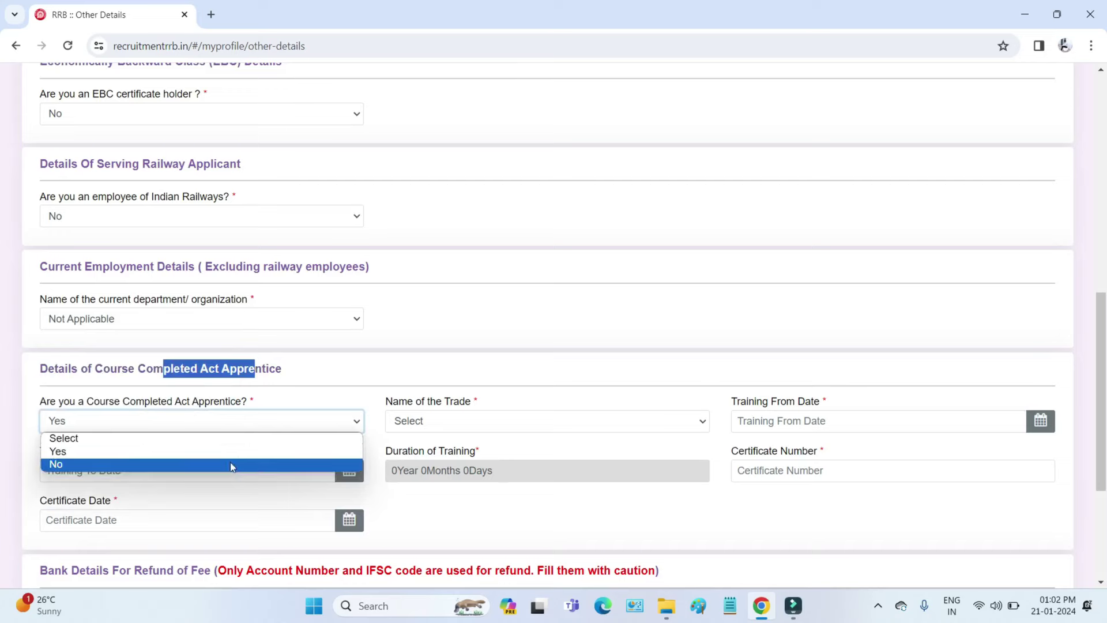
click(232, 465)
Examine the account holder name, account number and IFSC code fields under Bank Details For Refund of Fee.
scroll(309, 442, down, 2)
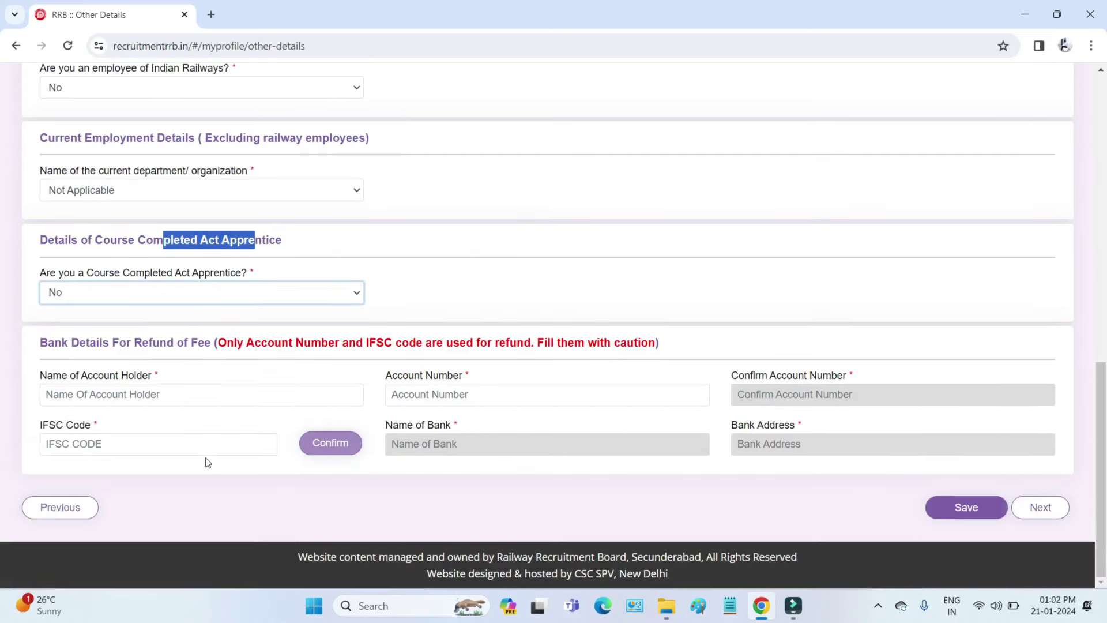
click(224, 514)
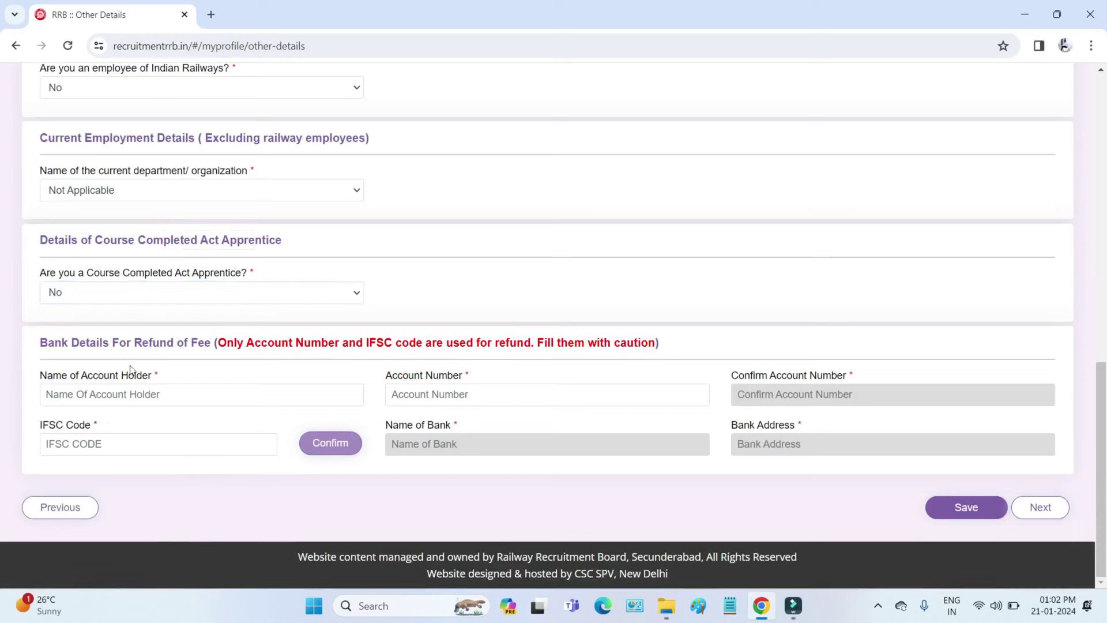
drag(111, 344, 210, 345)
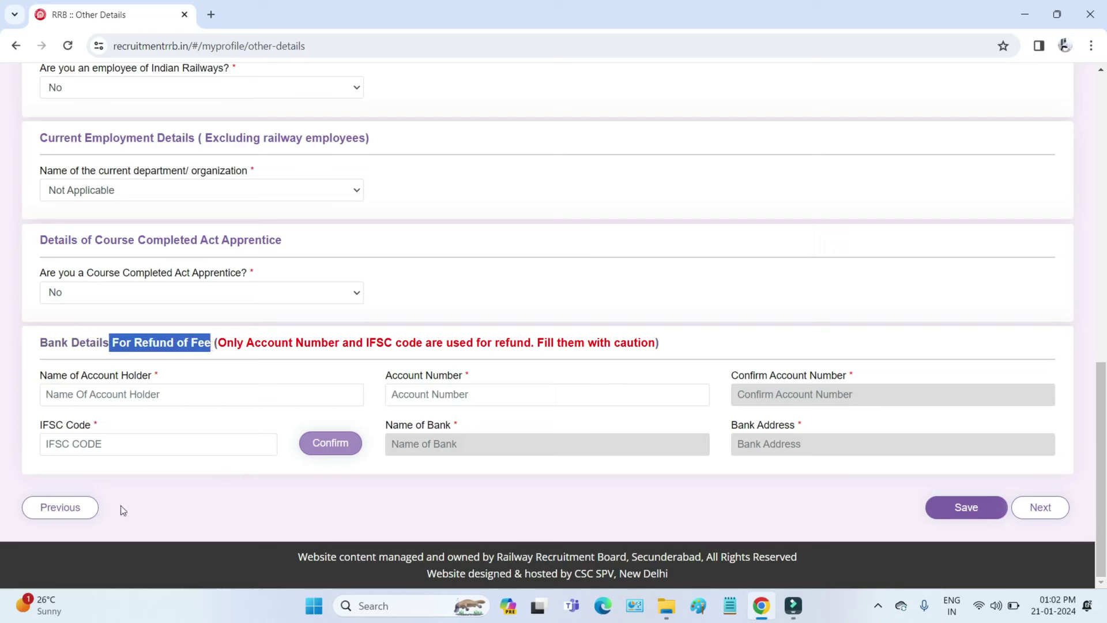
drag(49, 376, 129, 376)
click(77, 396)
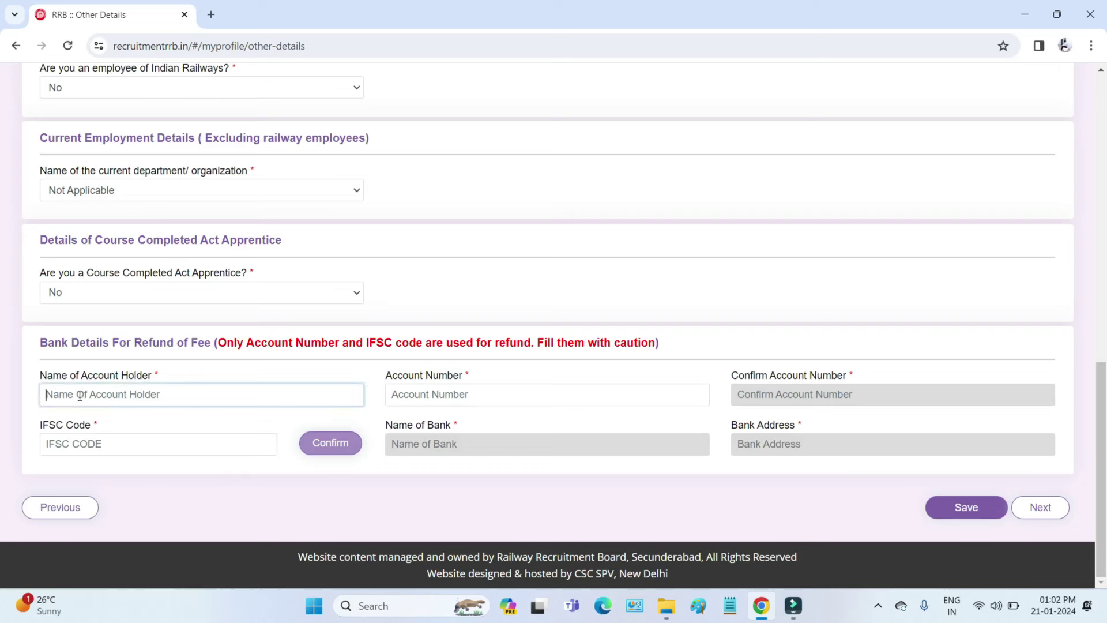
drag(409, 375, 446, 393)
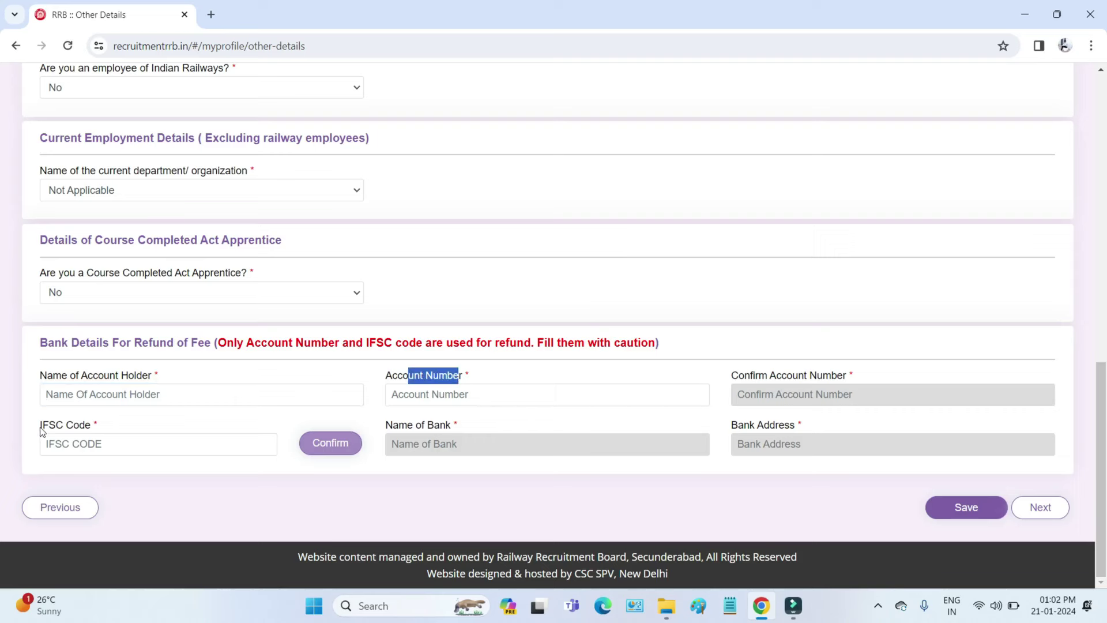
drag(40, 430, 83, 447)
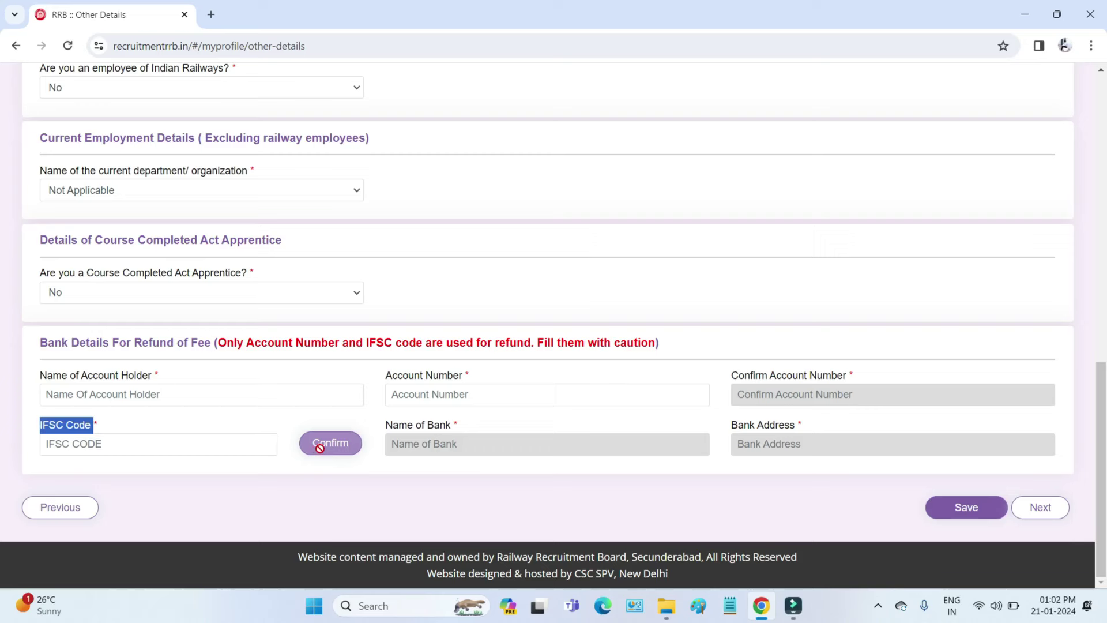
Check the bank name and bank address fields, and continue to the educational qualification page.
drag(393, 426, 429, 445)
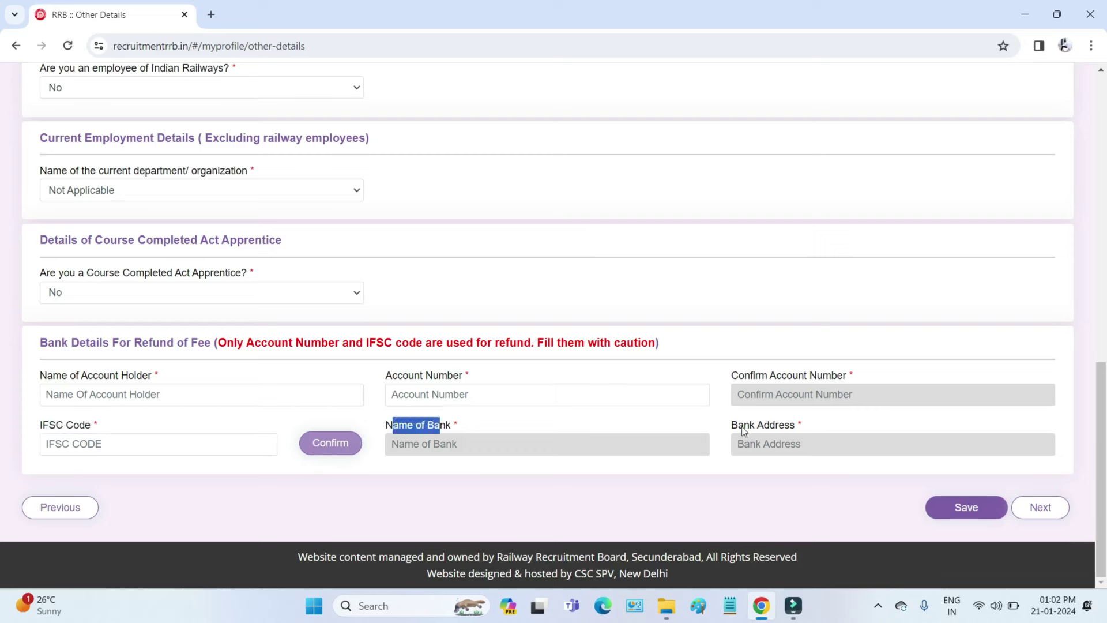
drag(744, 428, 796, 426)
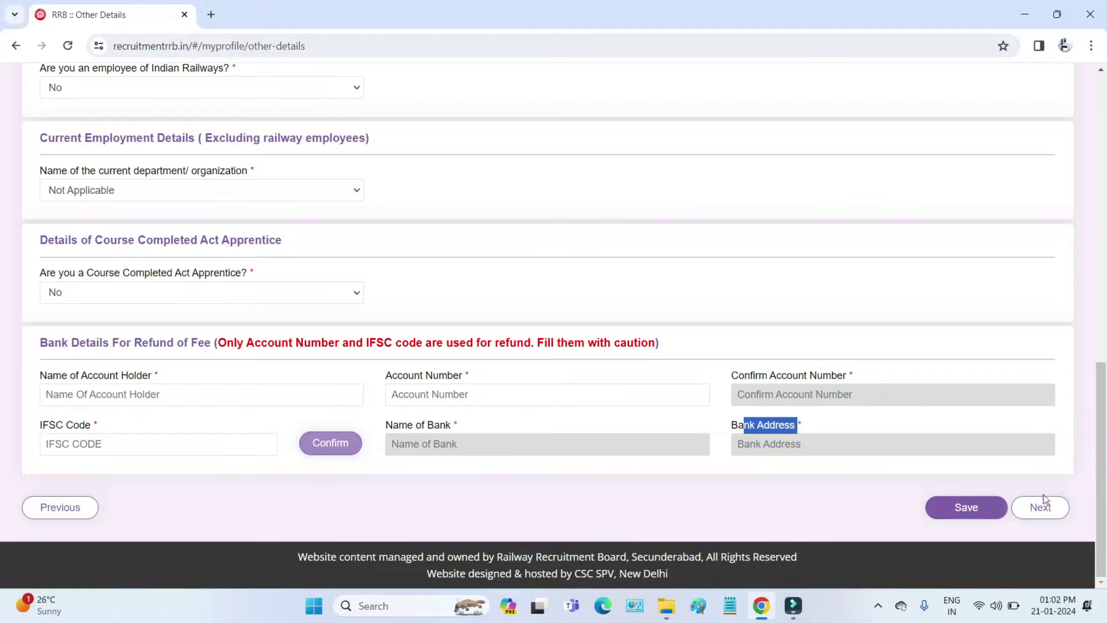
click(1048, 514)
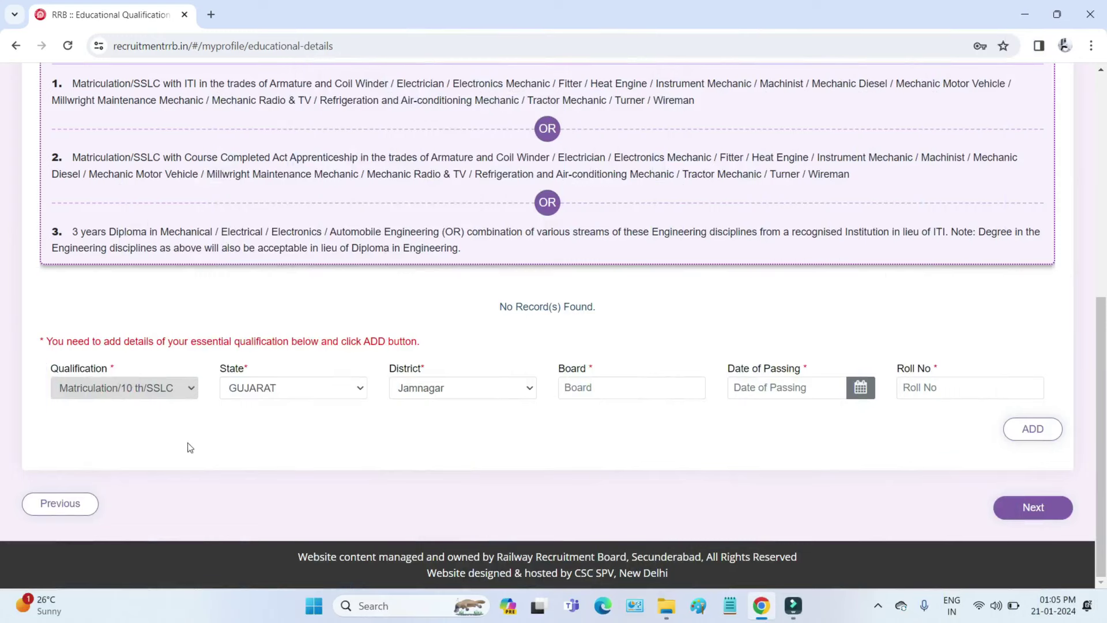
Examine the state, district, board, date of passing and roll number fields for the Matriculation/10th/SSLC qualification.
click(254, 390)
scroll(271, 264, down, 1)
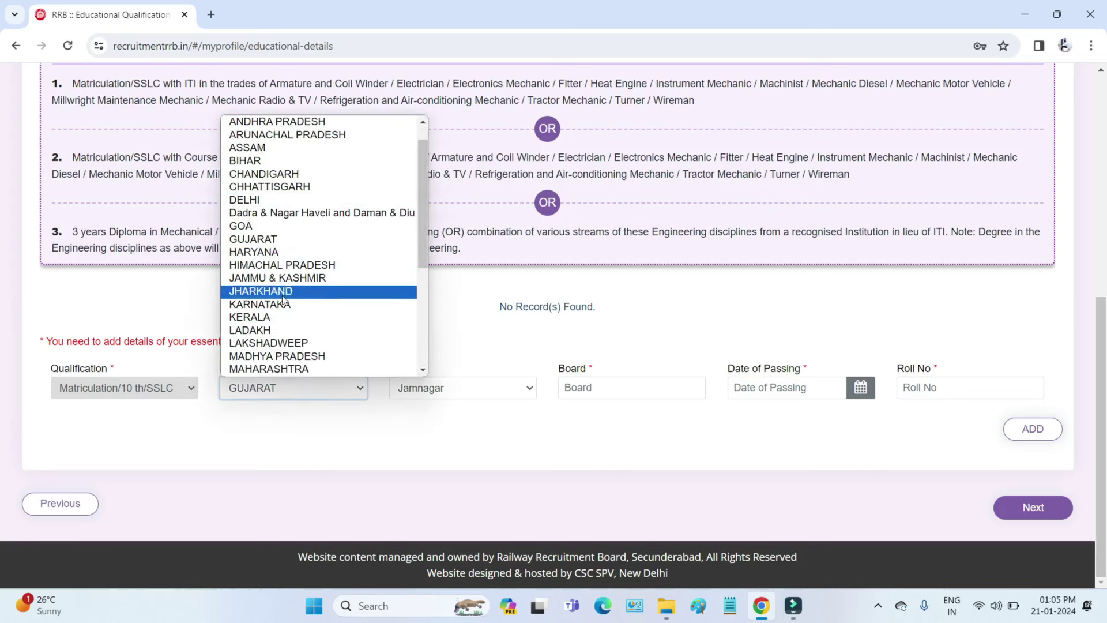
click(470, 390)
scroll(445, 180, down, 1)
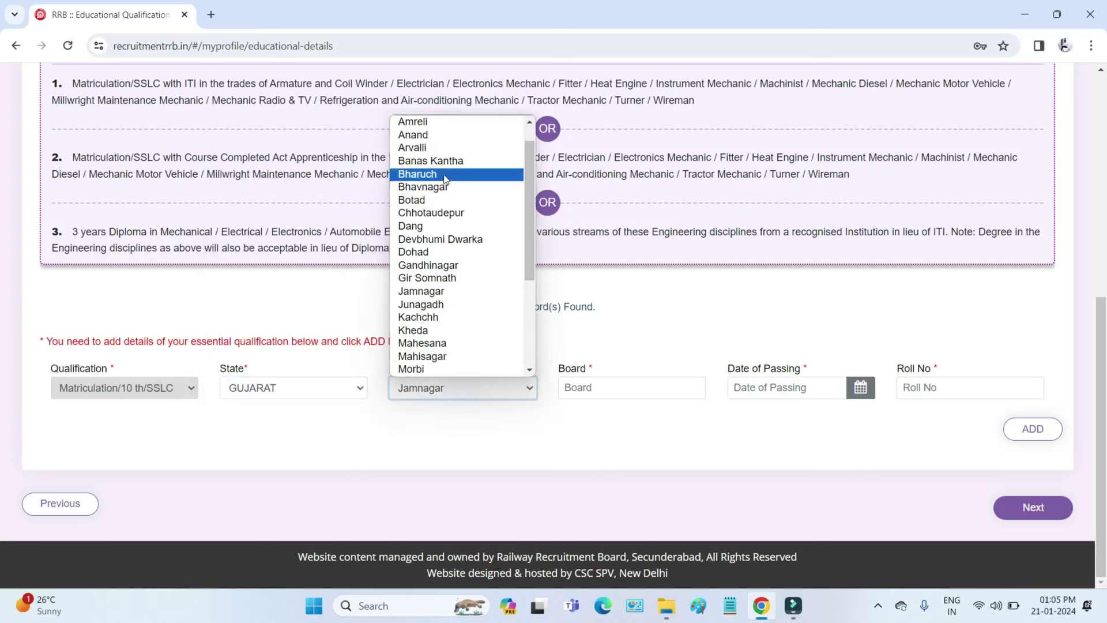
click(578, 388)
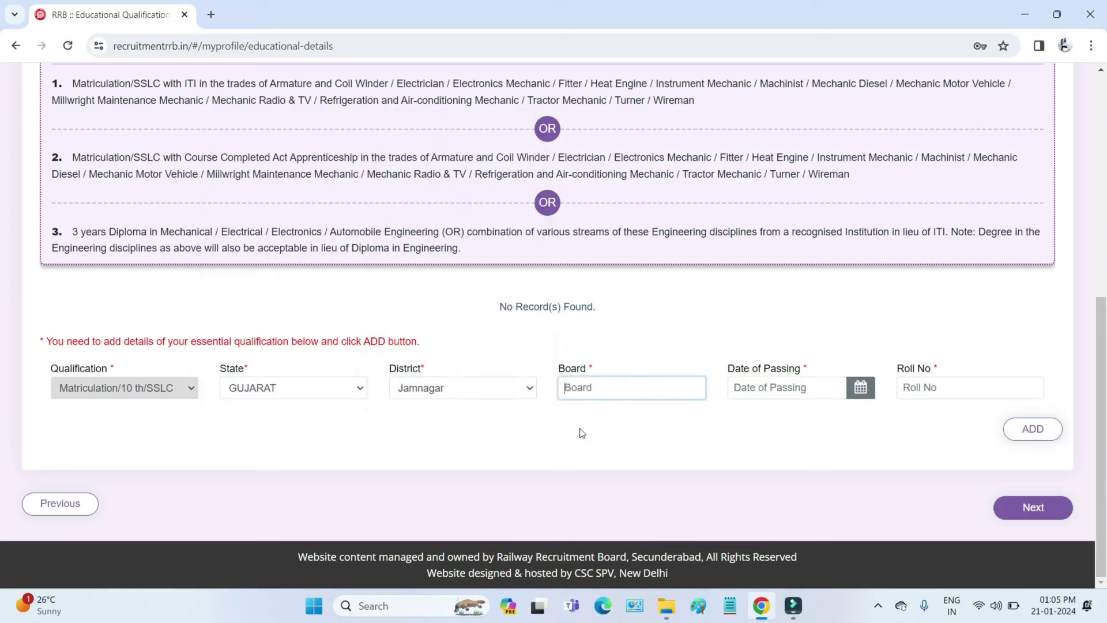
click(755, 388)
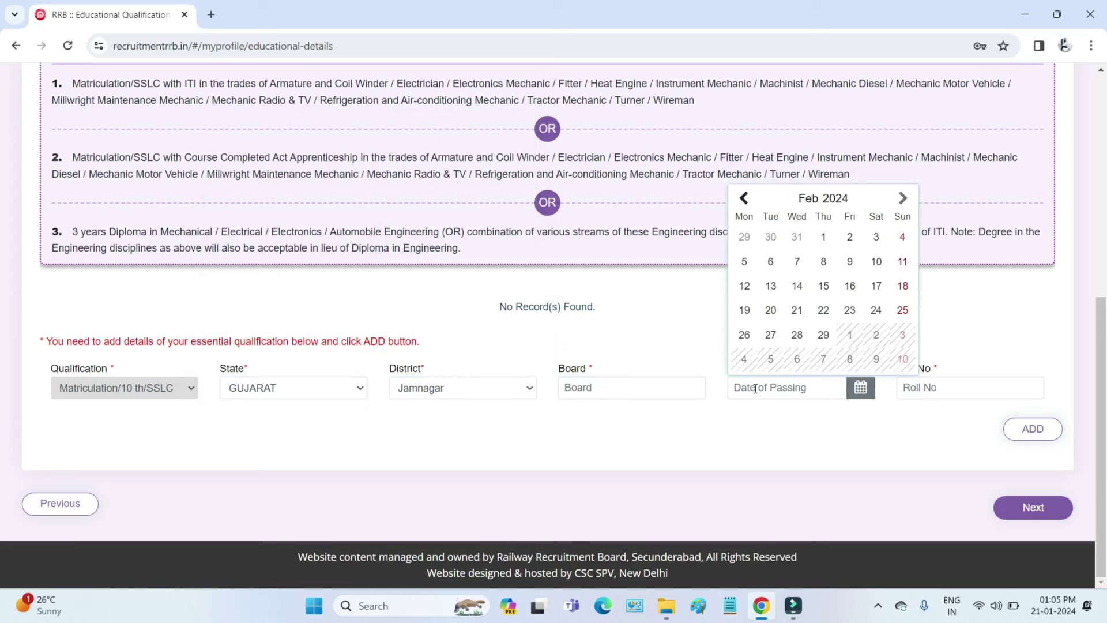
click(938, 382)
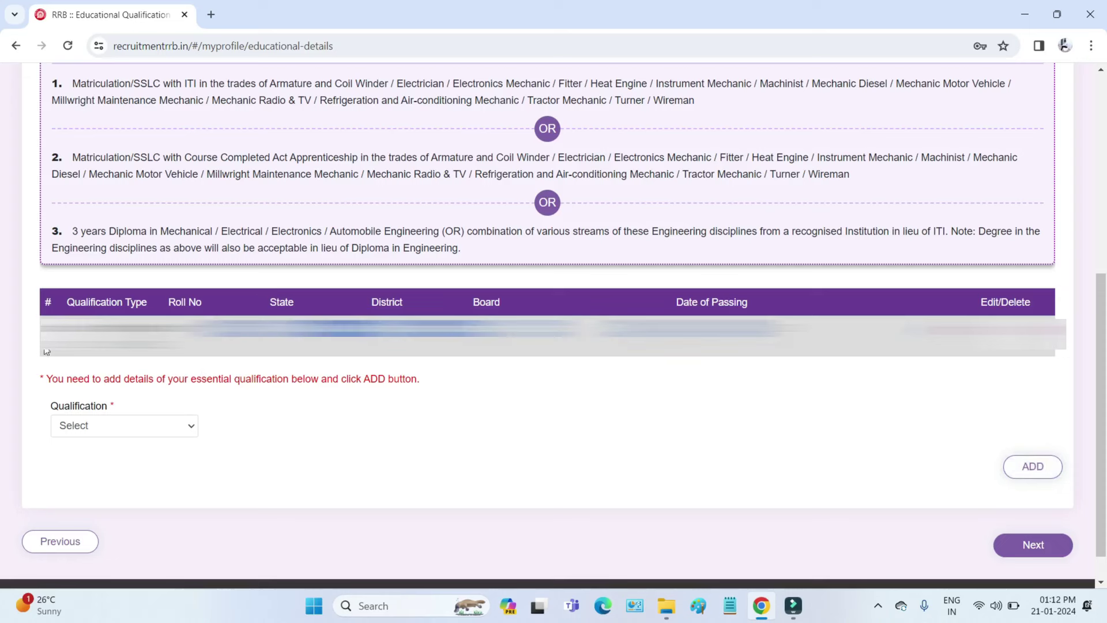
Choose ITI as the essential qualification to add.
drag(58, 406, 114, 407)
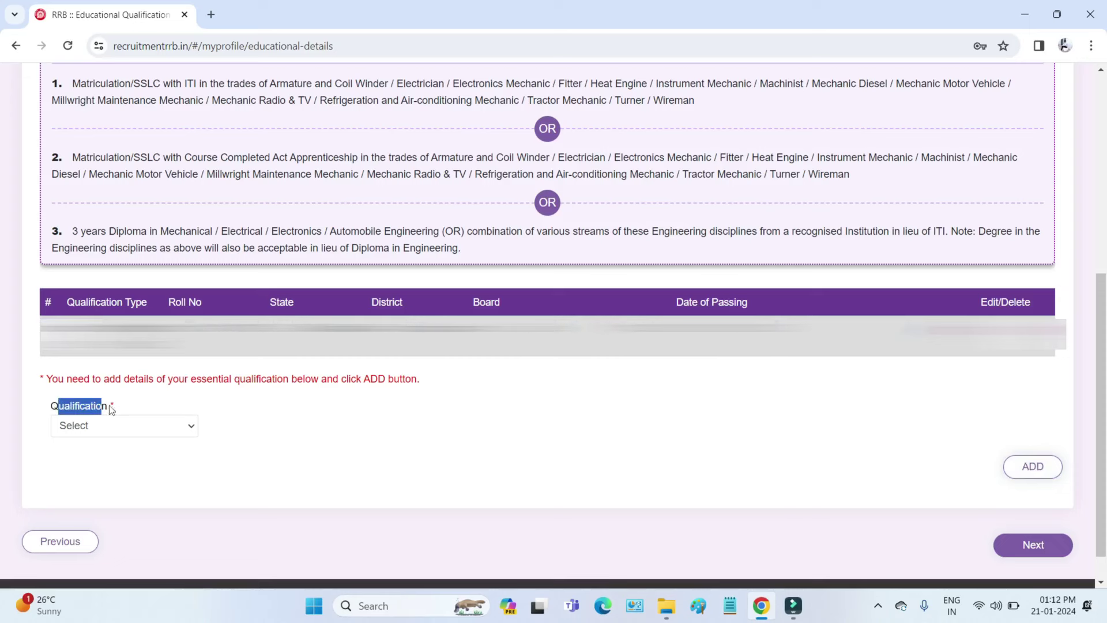
click(130, 433)
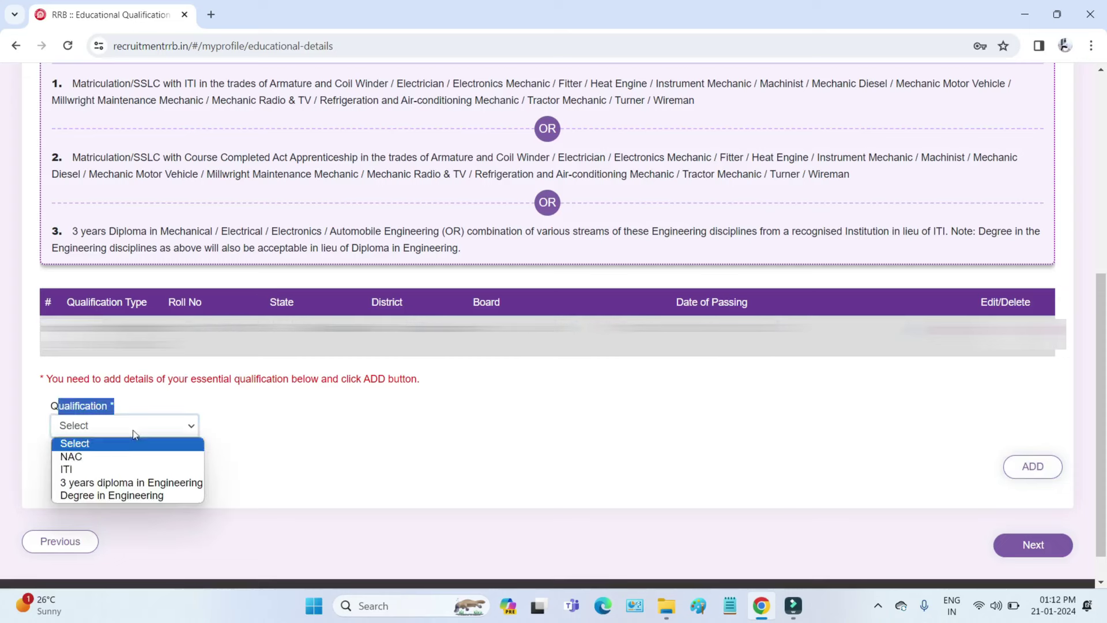
click(104, 471)
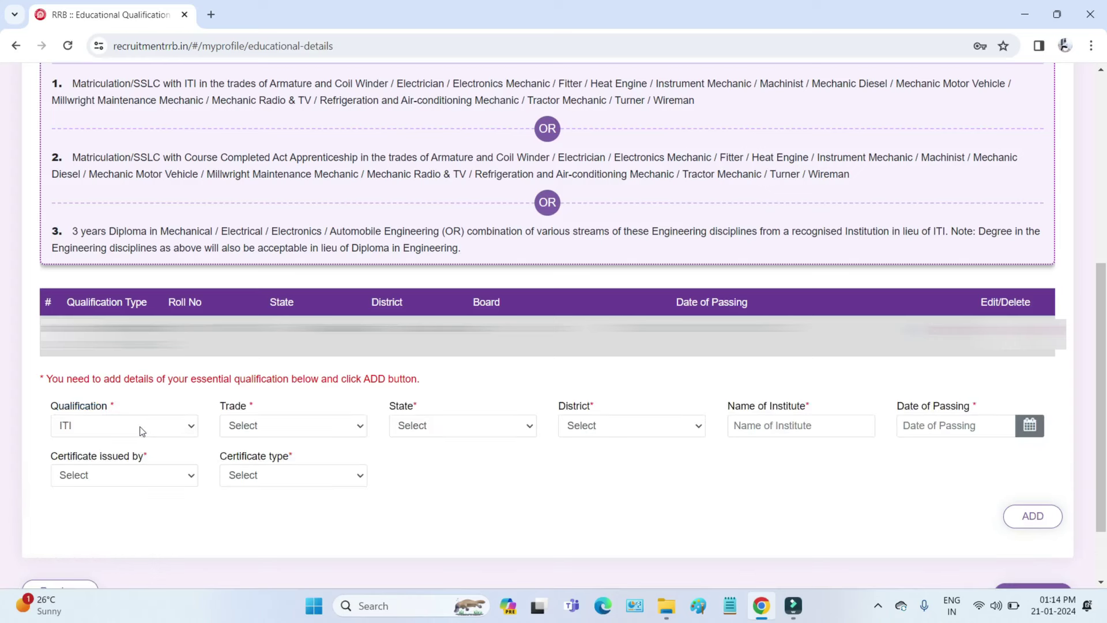
Examine the ITI entry's trade, state, district, institute name, date of passing, certificate issuer and certificate type fields.
click(297, 438)
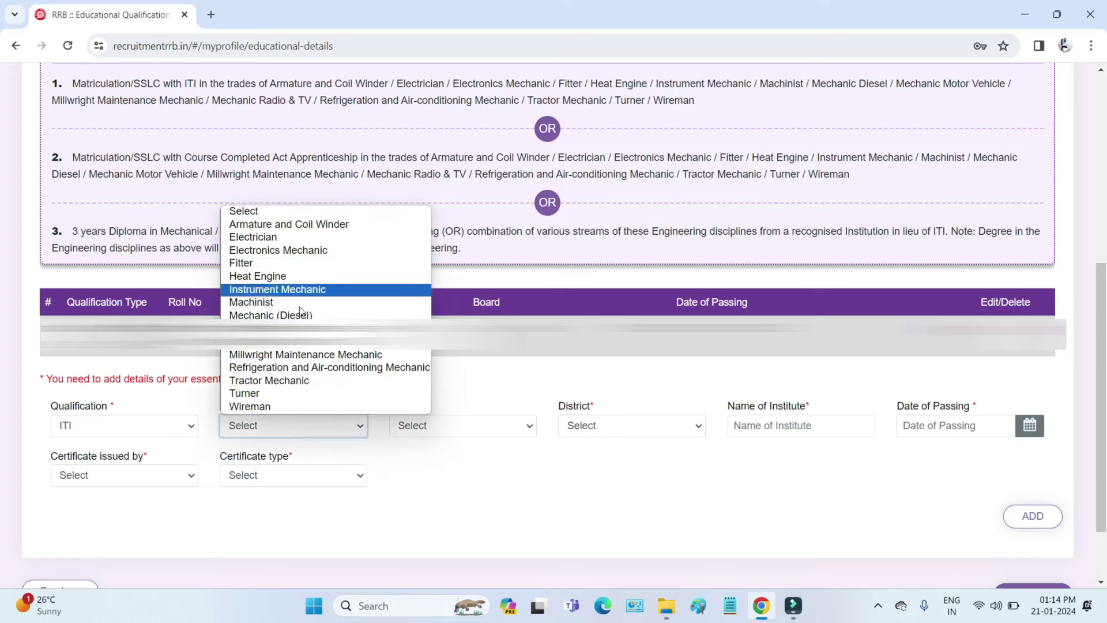
click(443, 426)
click(443, 426)
click(445, 286)
click(600, 424)
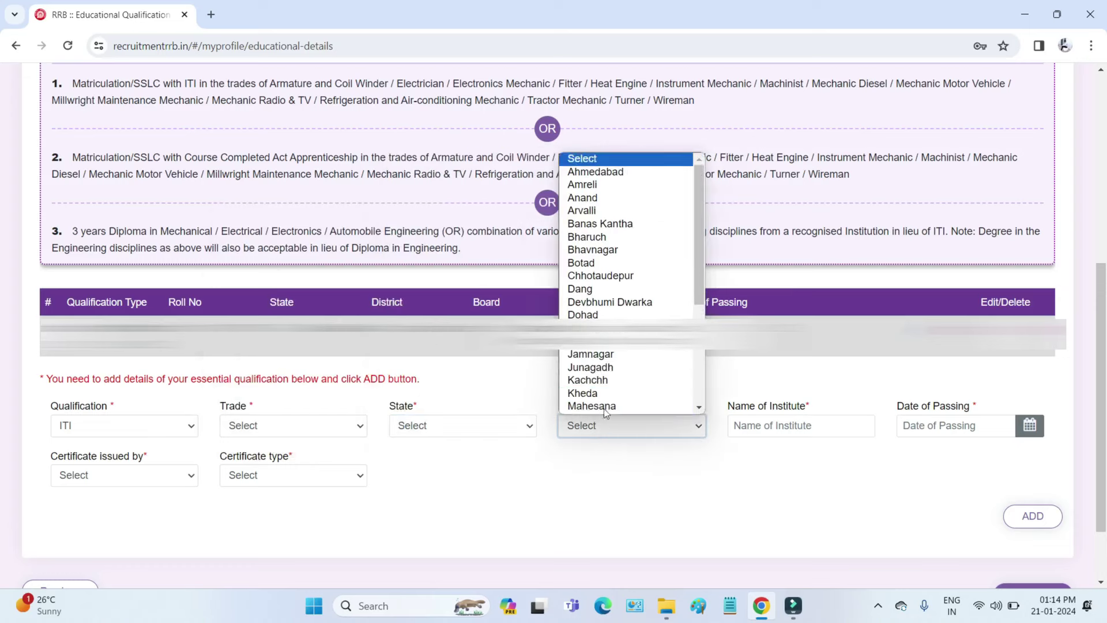
scroll(615, 401, down, 1)
click(747, 425)
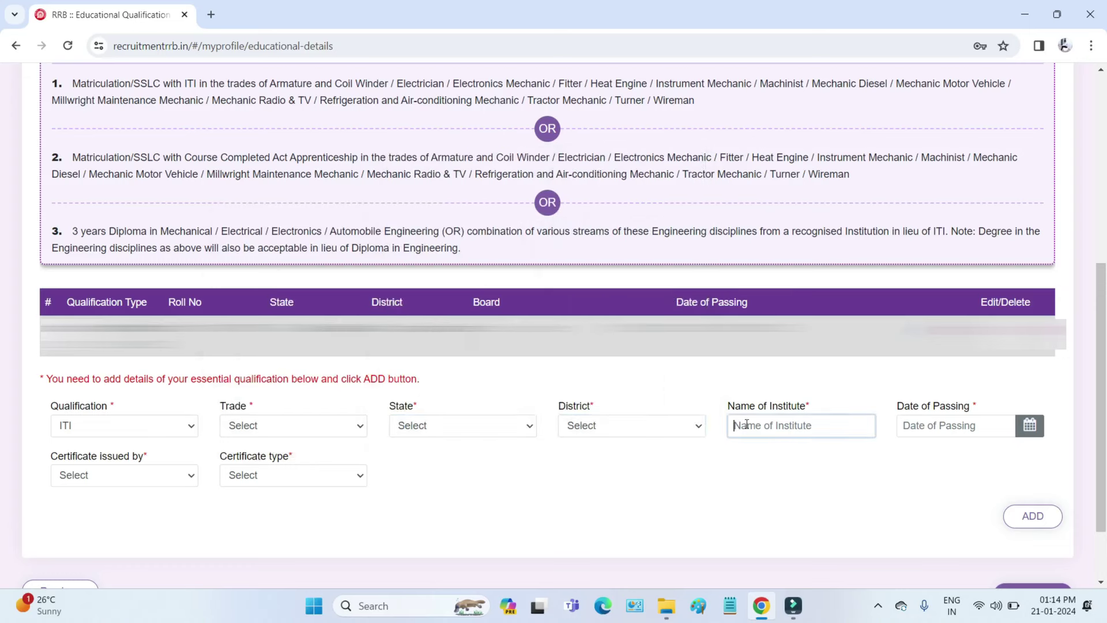
click(948, 425)
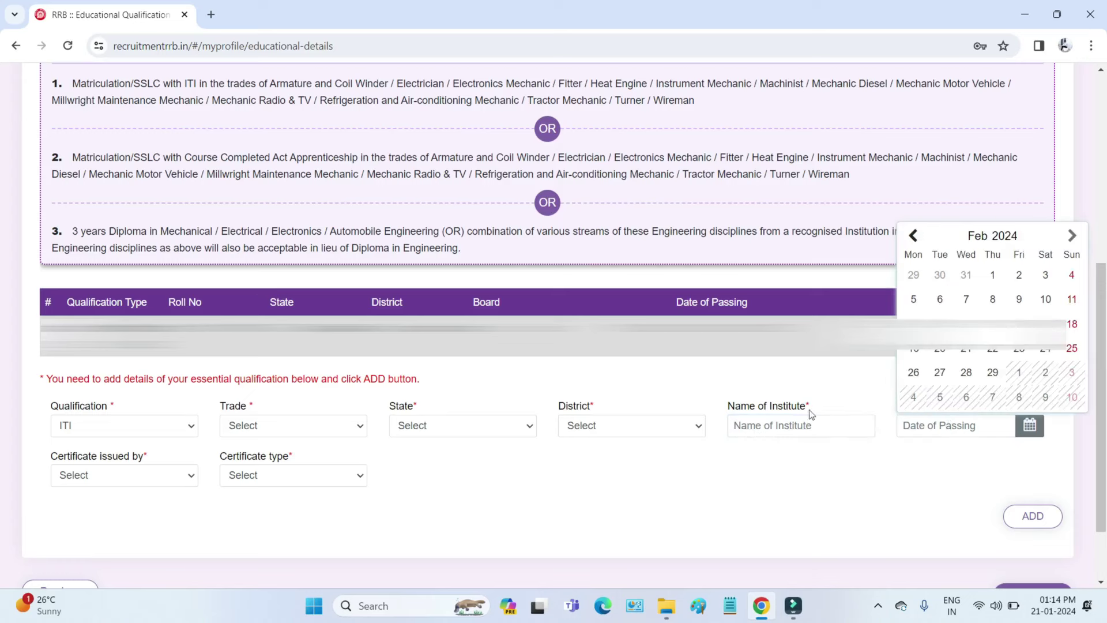
click(143, 476)
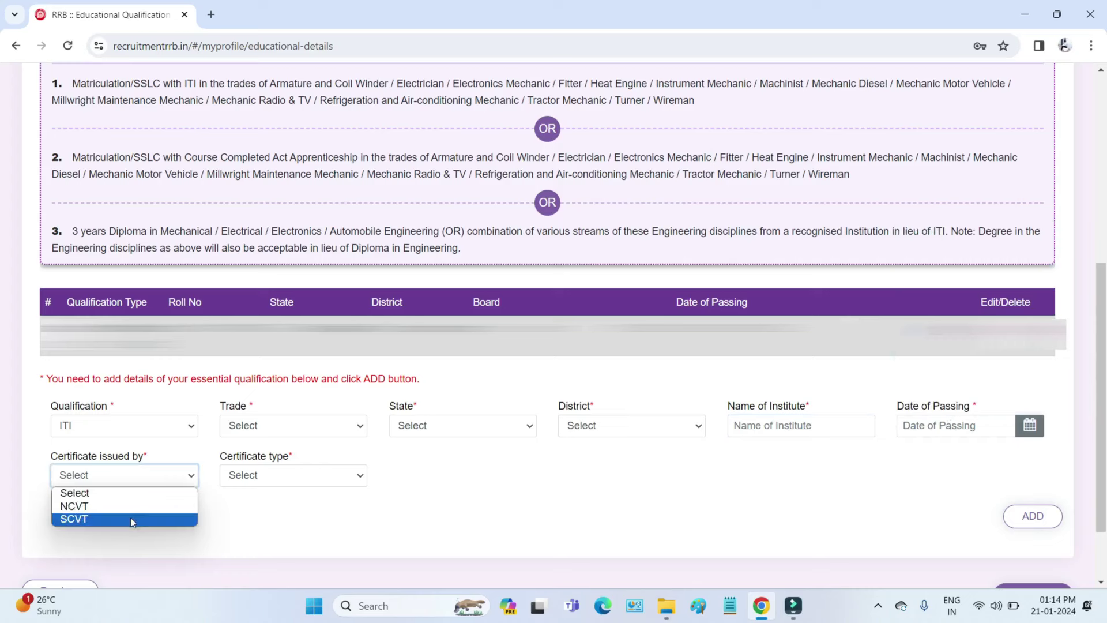
click(251, 476)
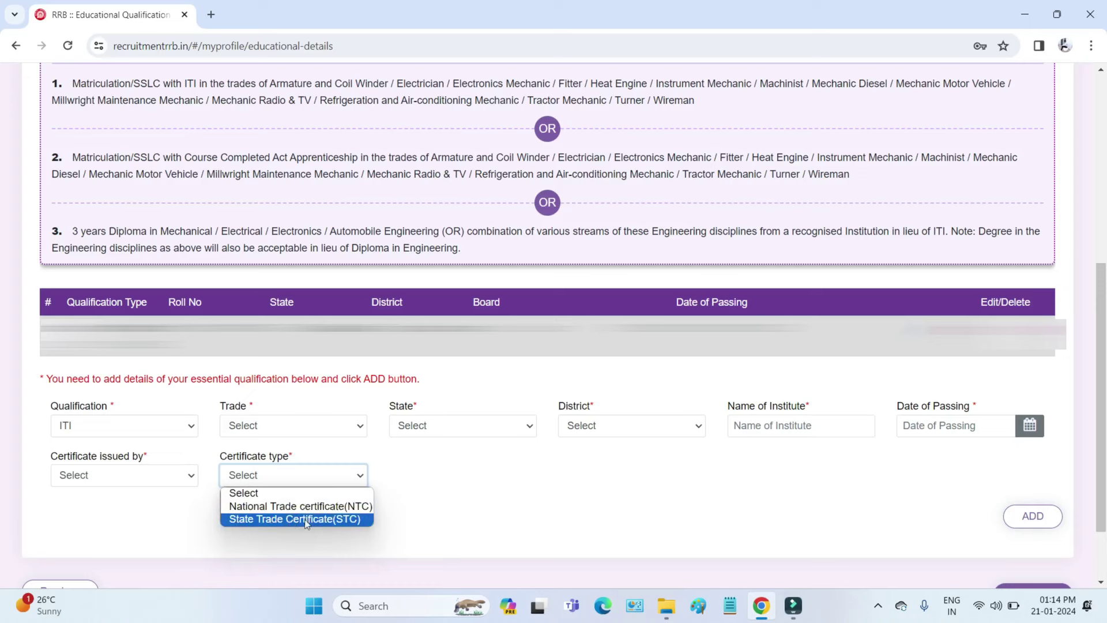
click(320, 464)
Change the qualification to 3 years diploma in Engineering and review its discipline, state, district, institute and date of passing fields.
click(180, 426)
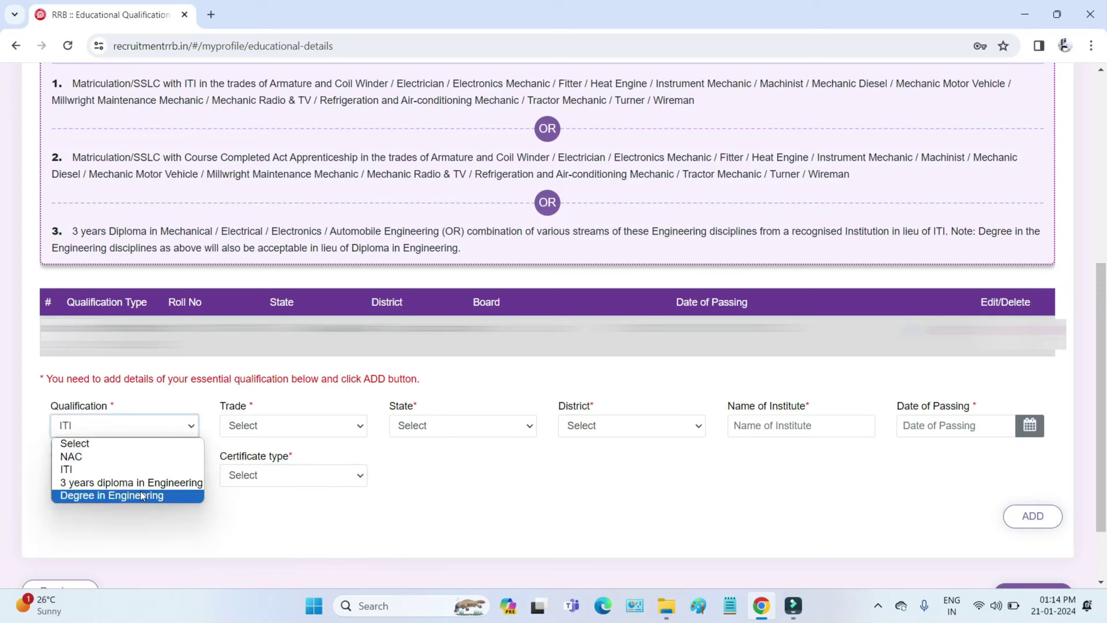
click(140, 487)
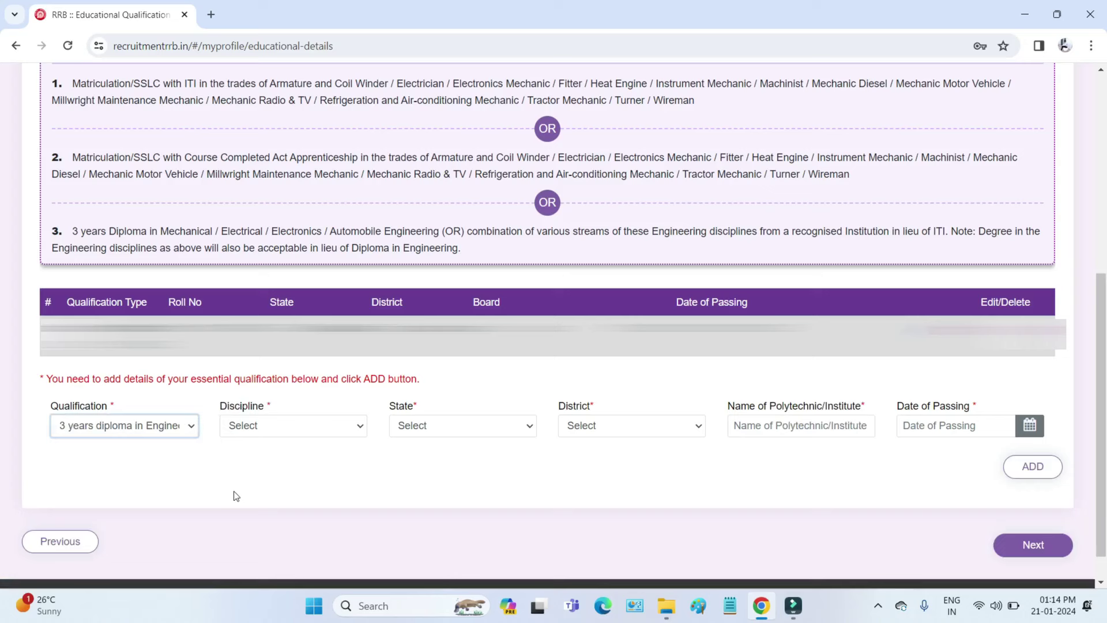
click(272, 428)
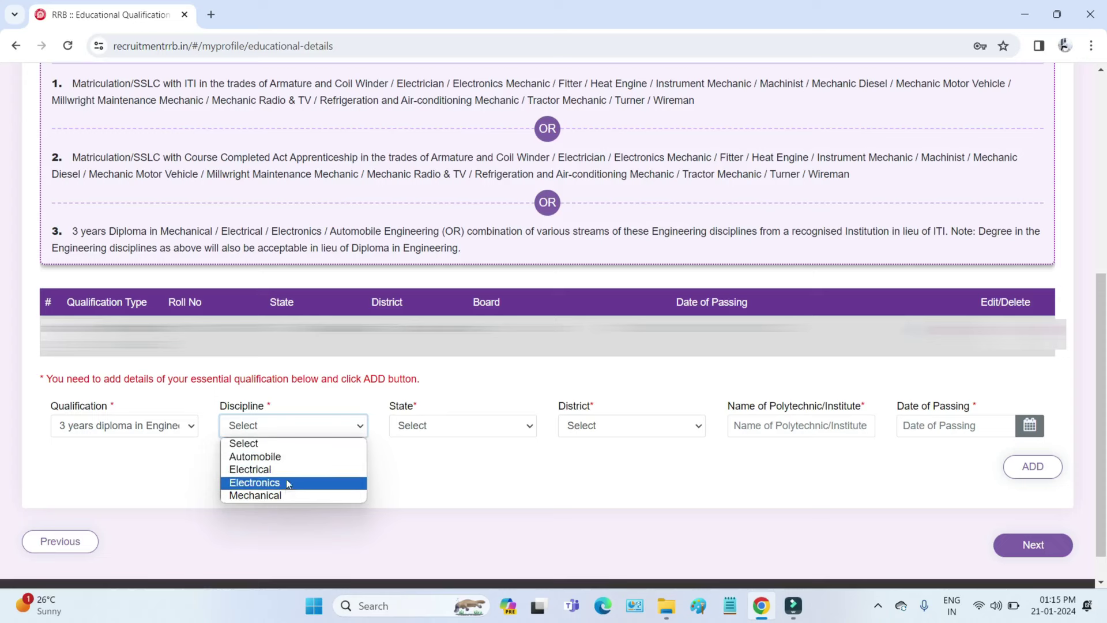
click(435, 428)
click(593, 433)
click(593, 432)
scroll(594, 420, down, 1)
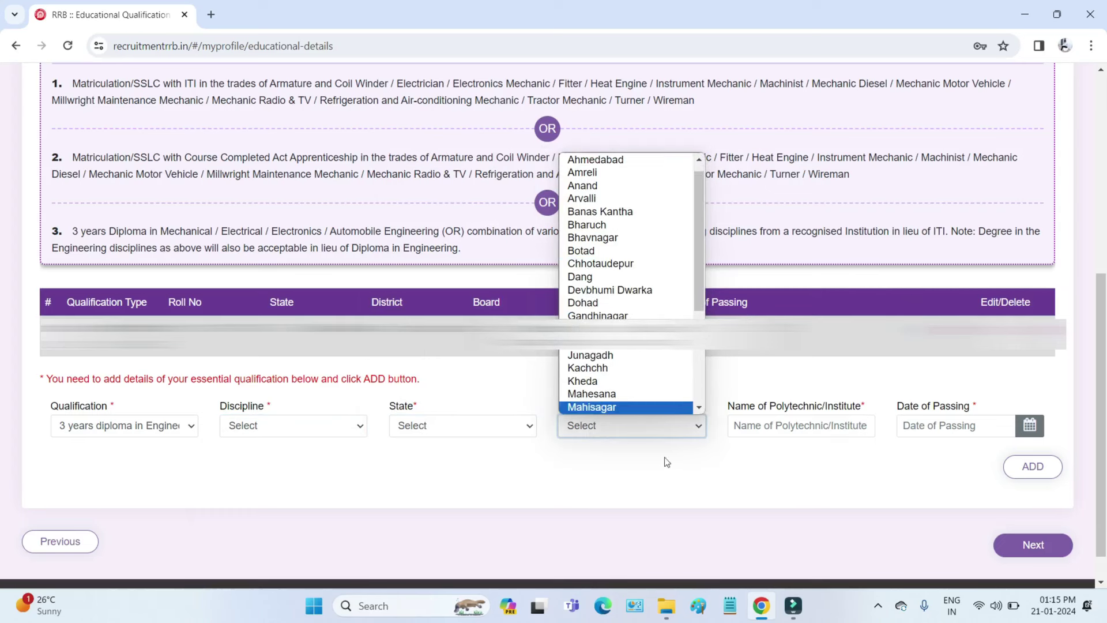
click(767, 430)
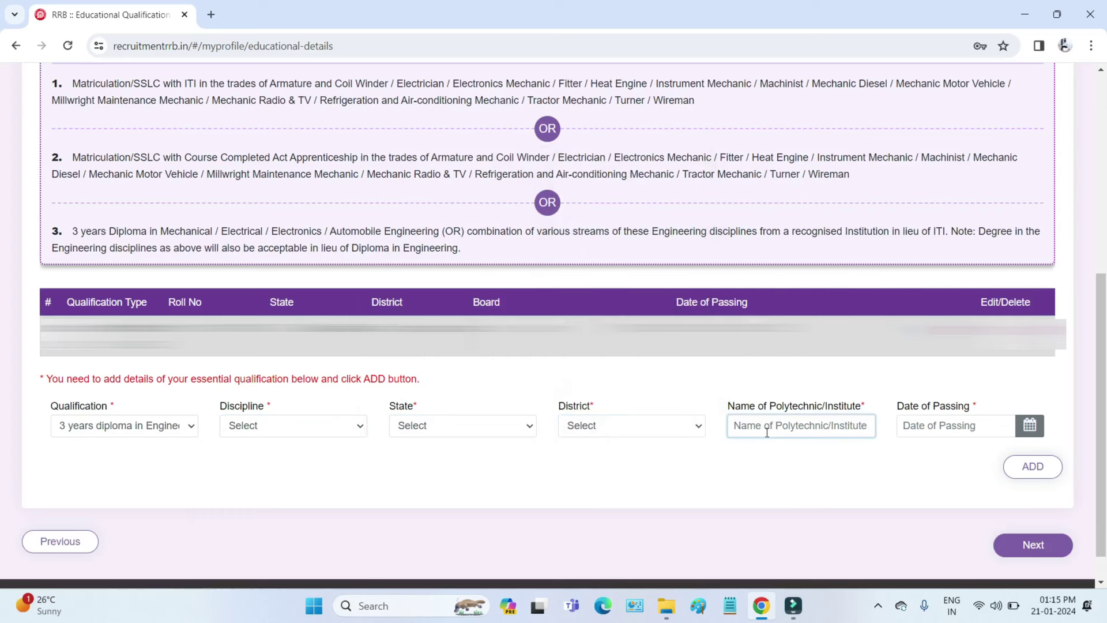
click(924, 425)
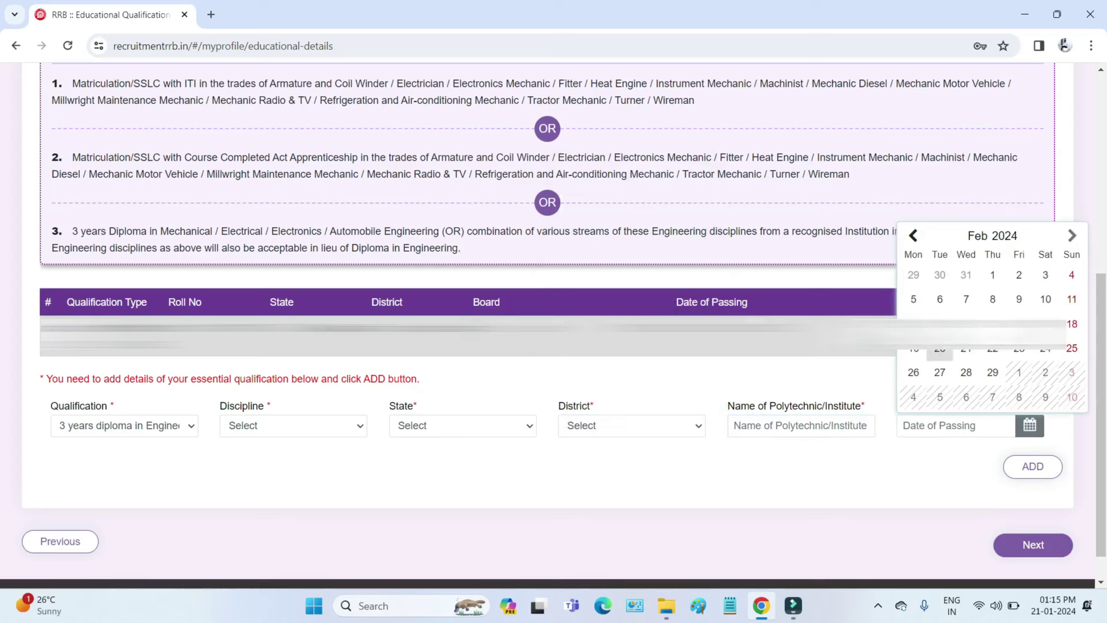
click(763, 496)
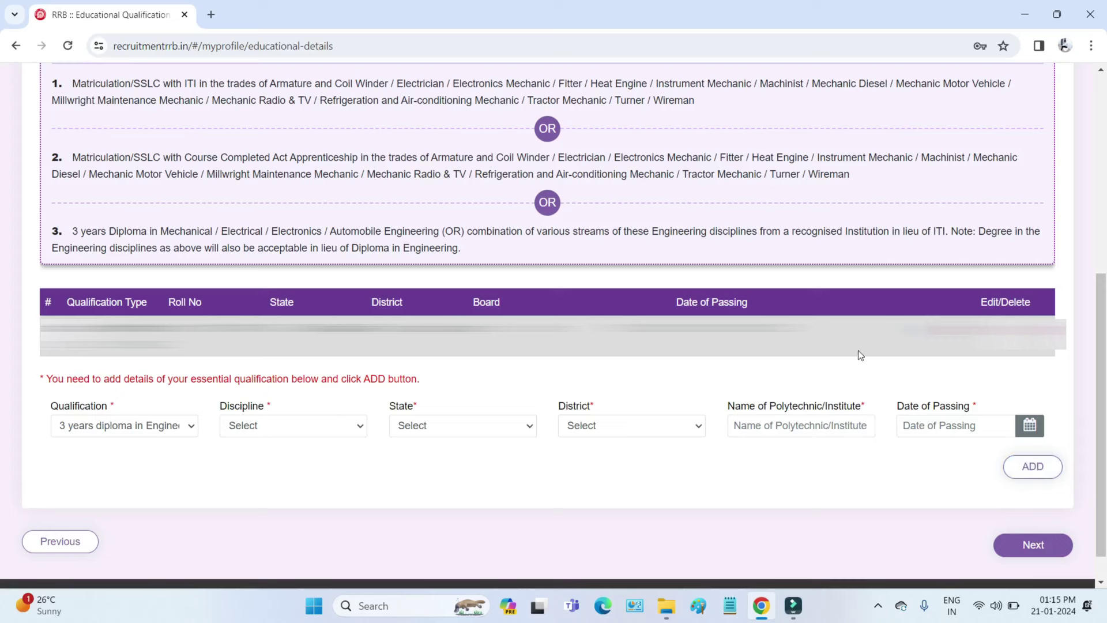
Check the photograph specifications, choose WhatsApp Image 2023-12-26 at 5.37.29 PM.jpeg as the applicant's colour photograph and accept the crop.
scroll(849, 351, down, 1)
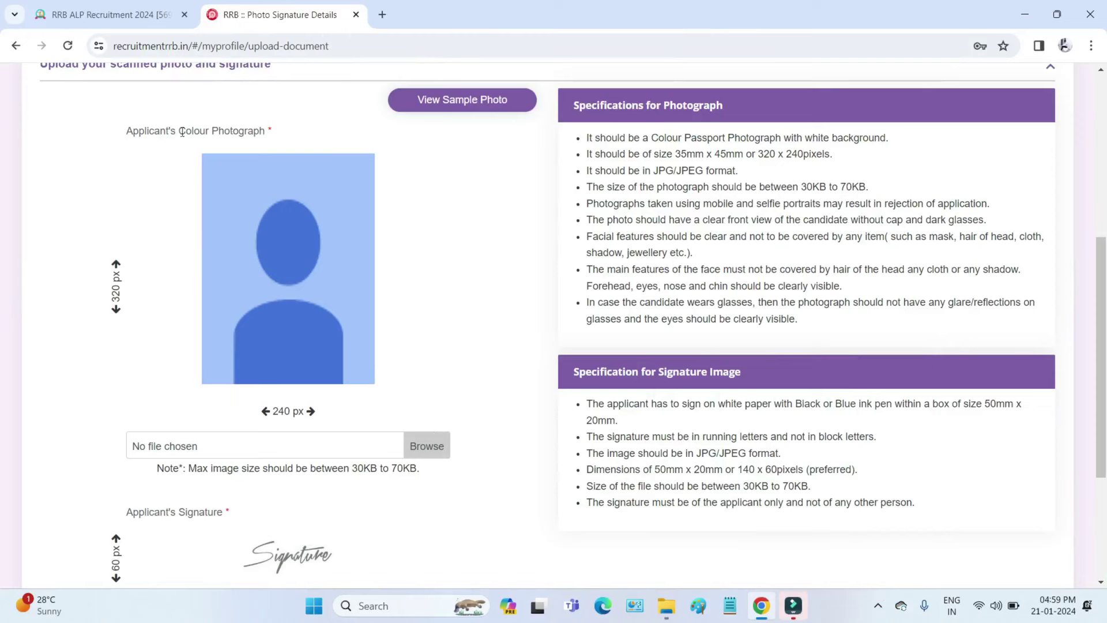
drag(179, 131, 265, 132)
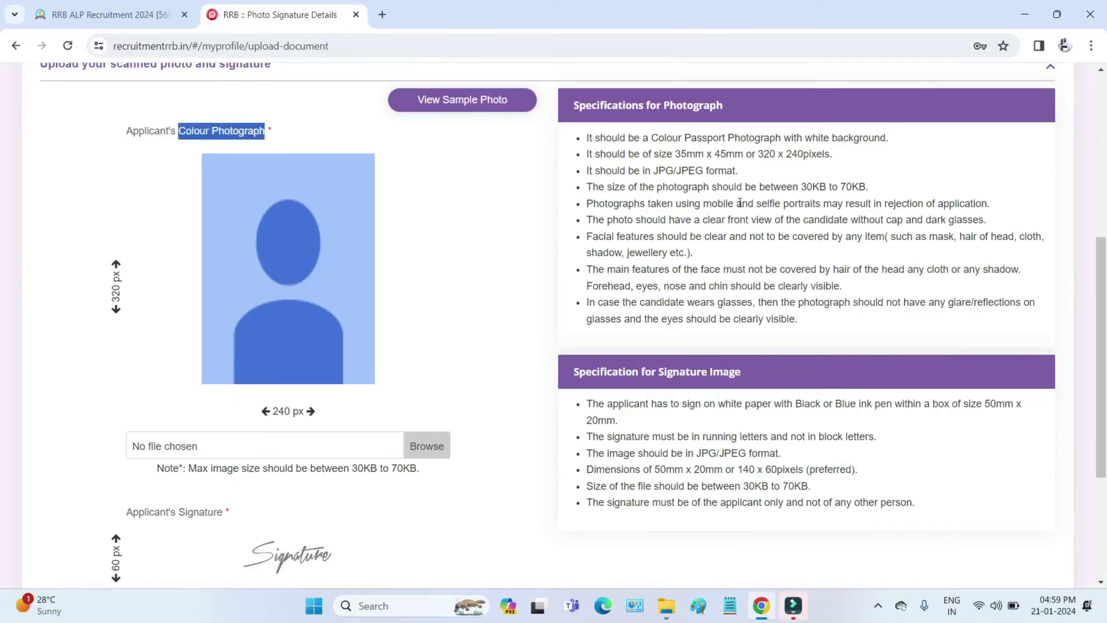
drag(686, 138, 808, 133)
drag(651, 172, 705, 170)
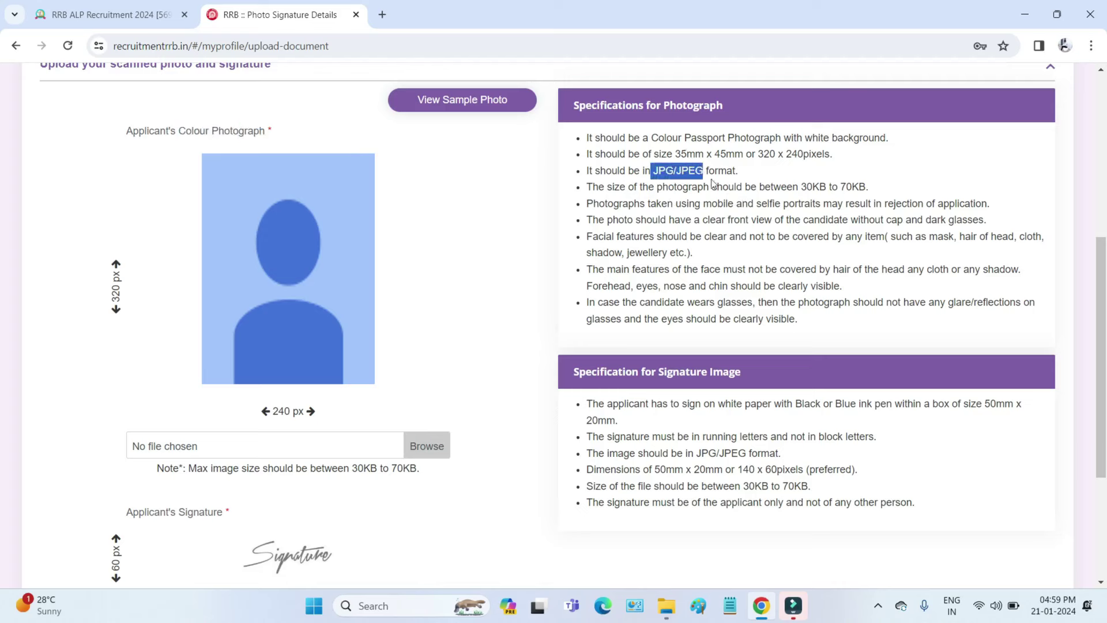
drag(782, 186, 869, 186)
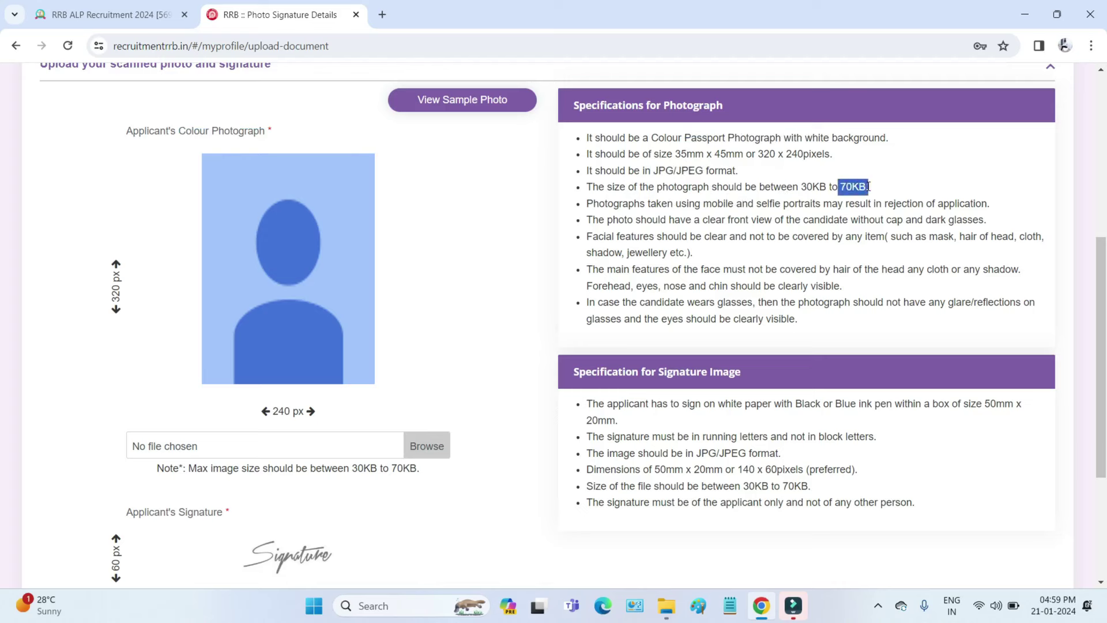
click(437, 446)
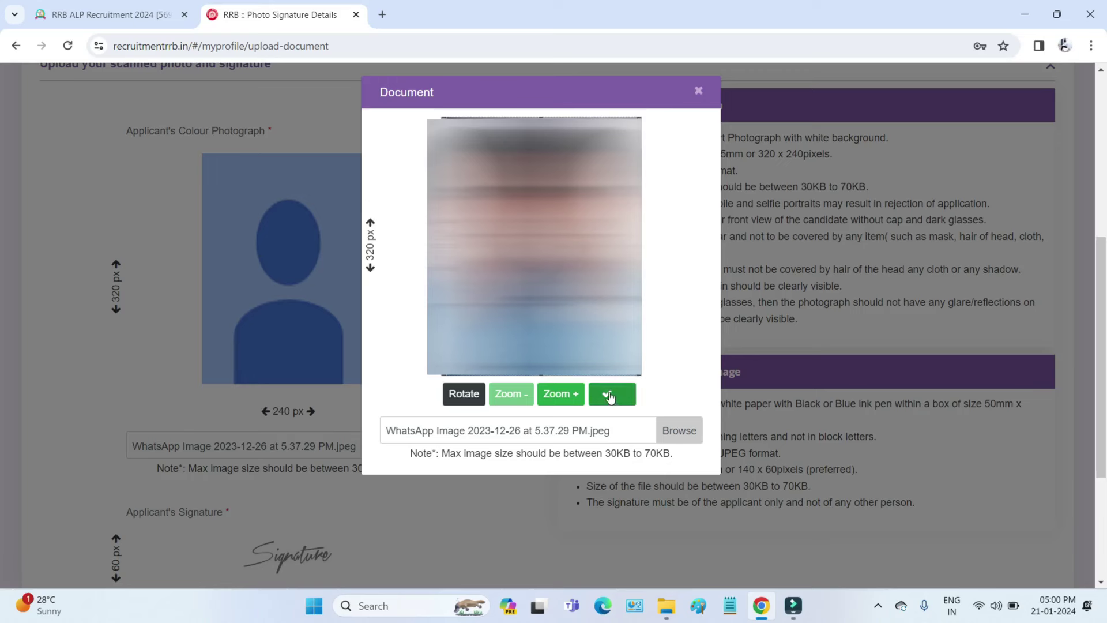
click(610, 397)
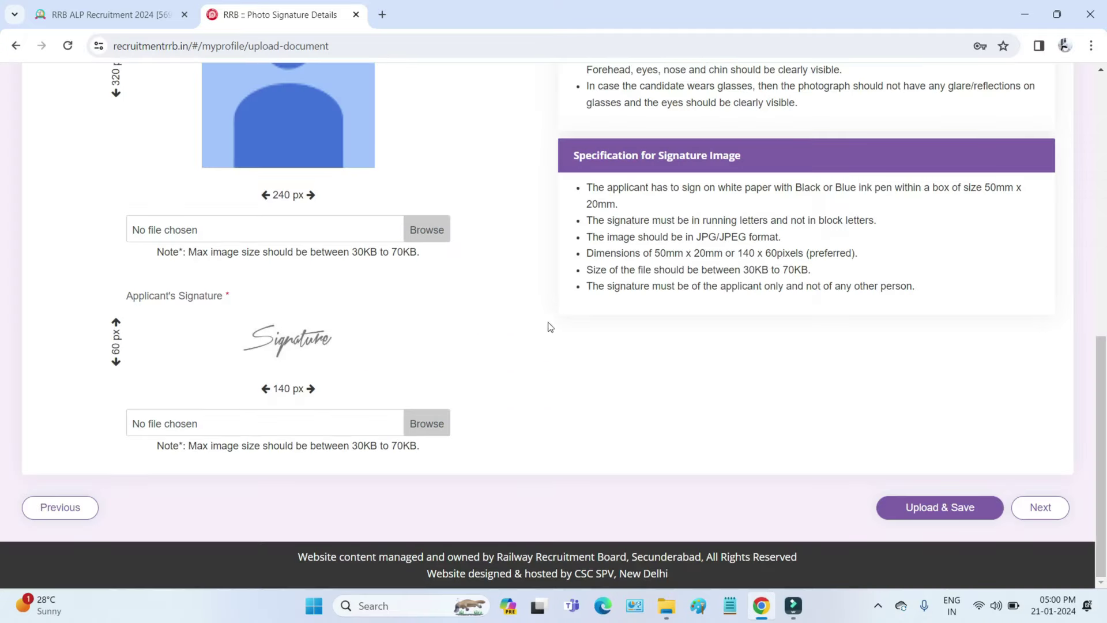
Check the signature image specifications, choose WhatsApp Image 2023-12-26 at 5.37.29 PM.jpeg as the applicant's signature and accept the crop.
drag(680, 188, 777, 196)
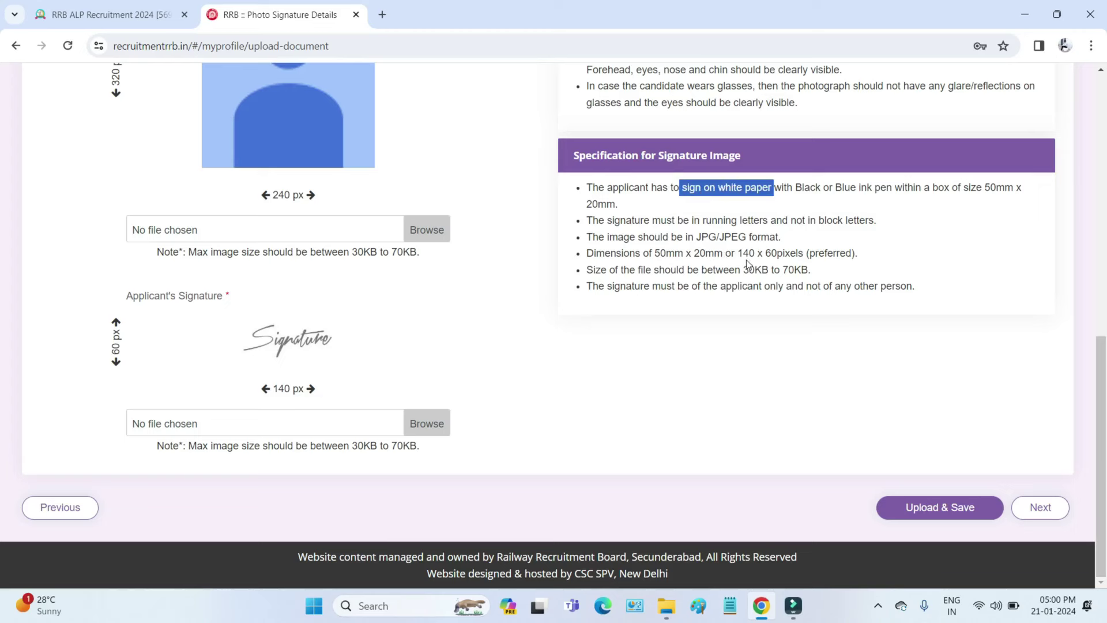
drag(742, 269, 812, 271)
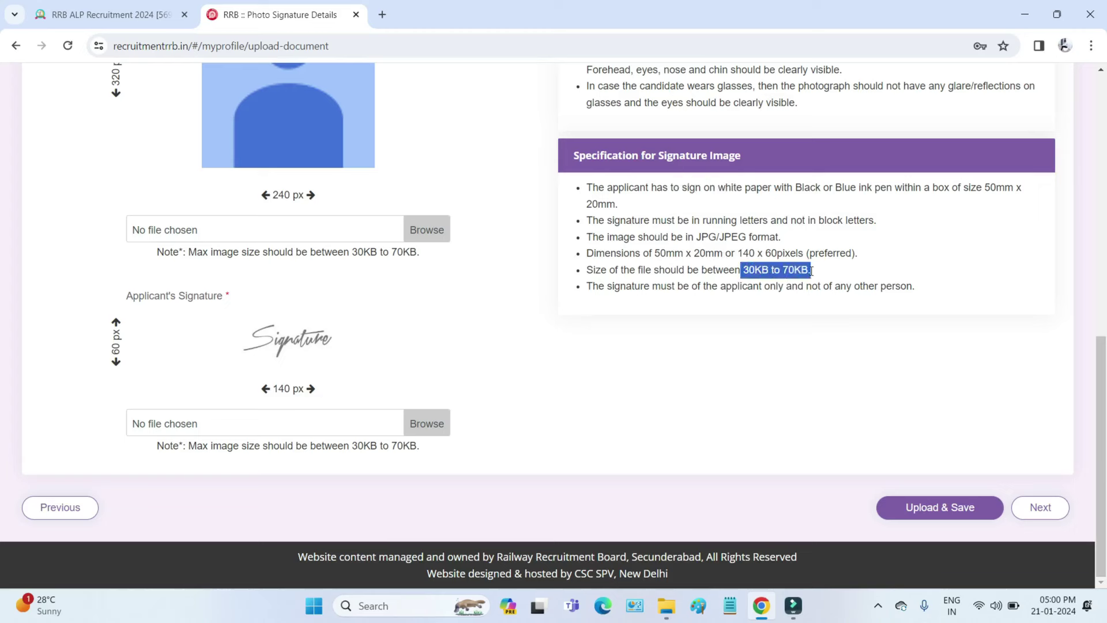
drag(697, 237, 750, 238)
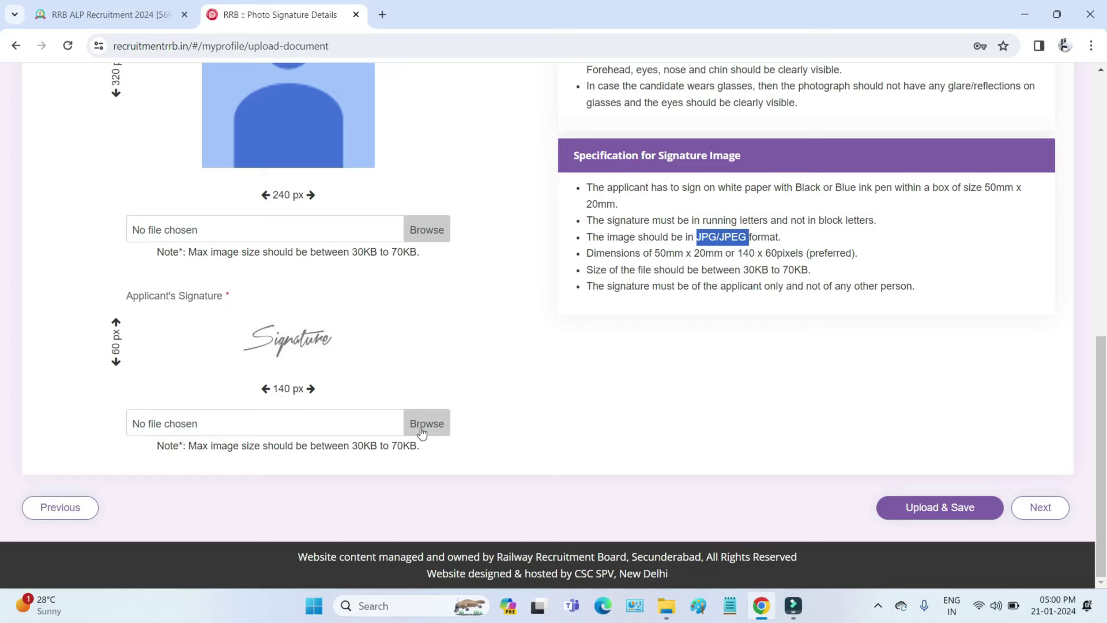
click(422, 432)
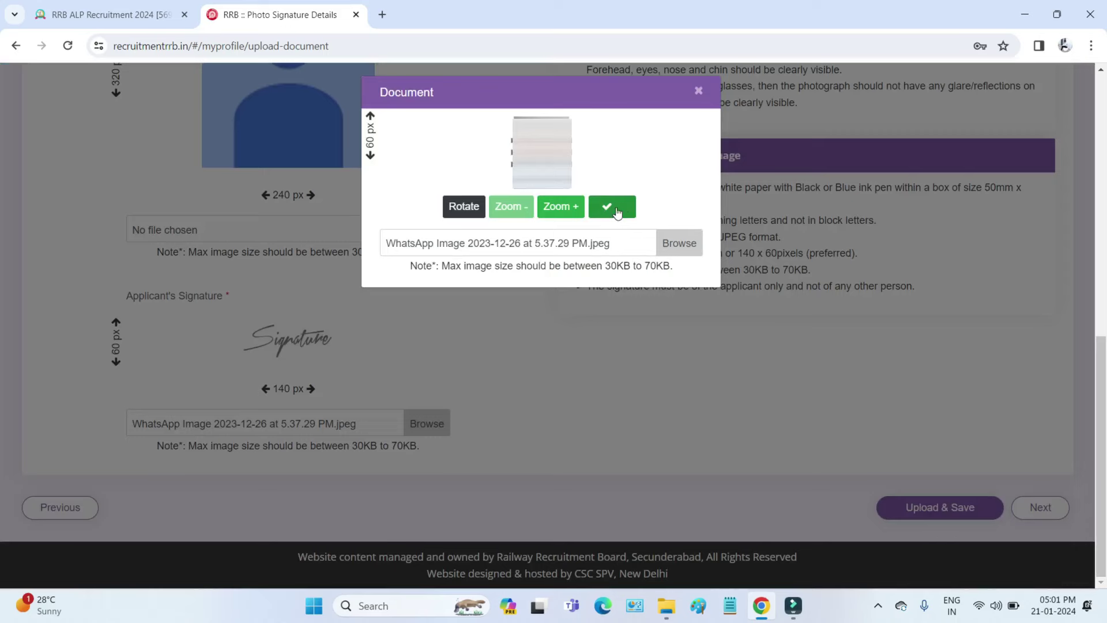
click(613, 209)
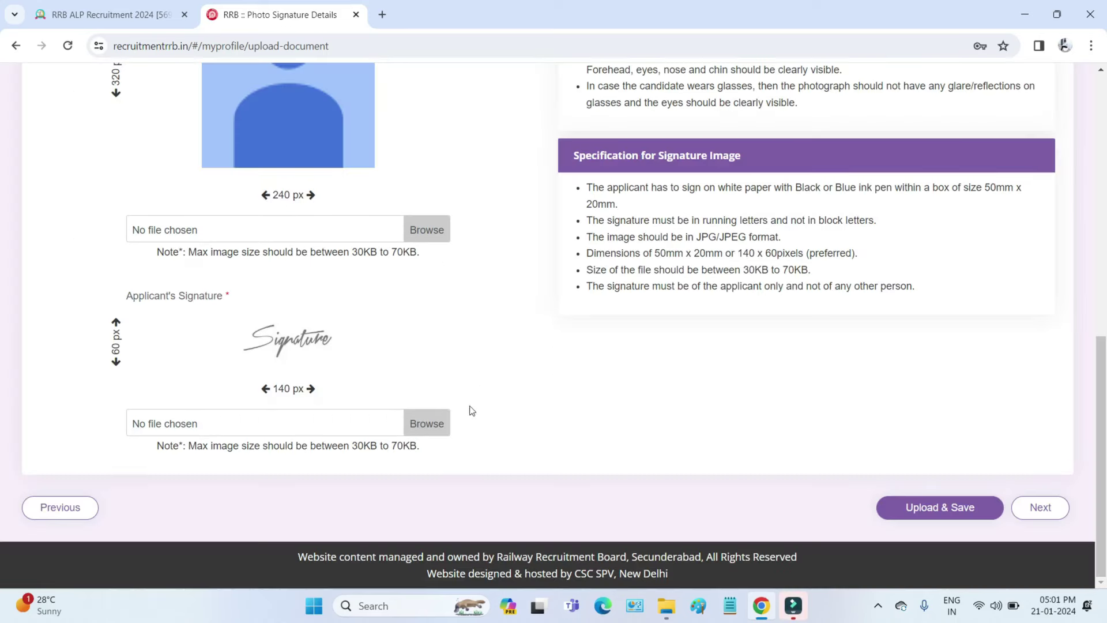
Continue past the photo and signature page and review the exam trade choices for Part B of CBT-2.
click(1033, 513)
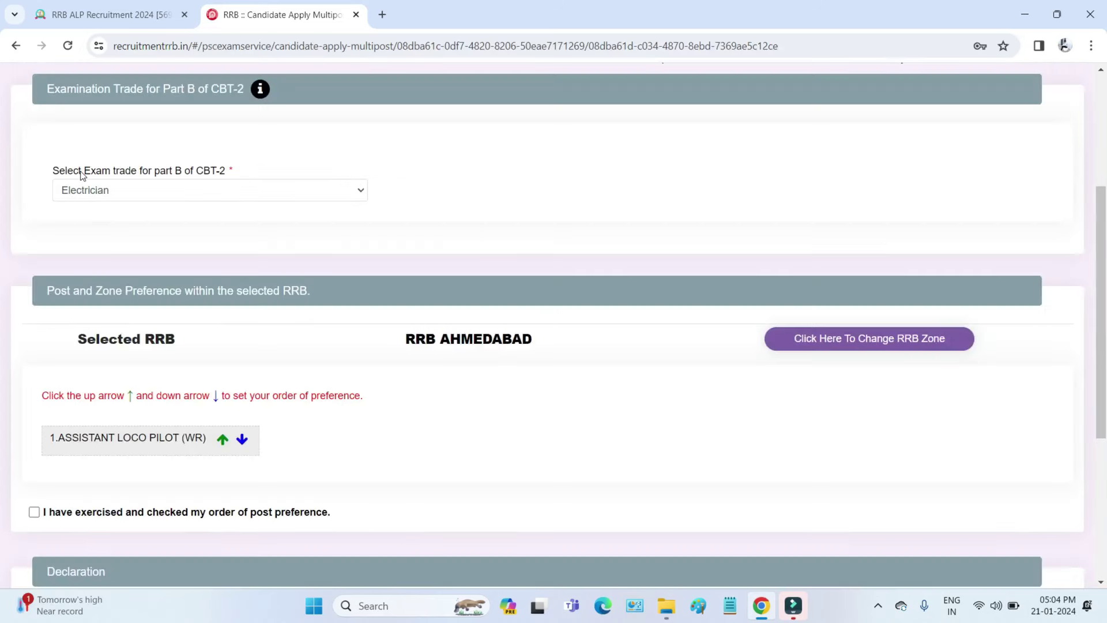
drag(83, 171, 221, 172)
click(227, 190)
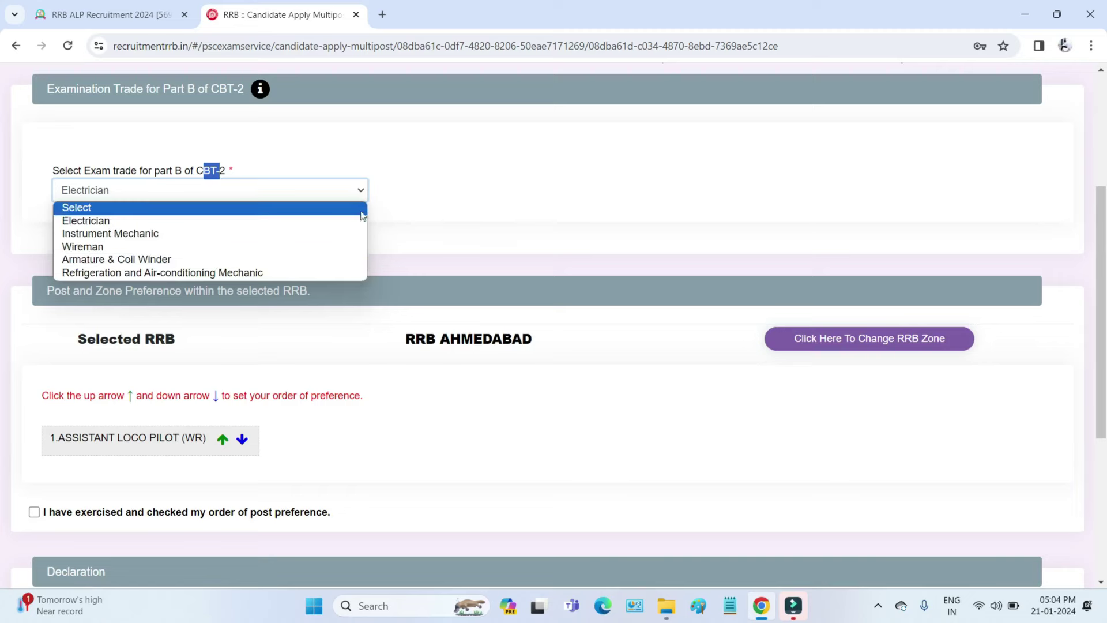
click(435, 204)
Review the post preference confirmation, the score-sharing and eligibility declarations and the place field.
scroll(477, 255, down, 3)
scroll(434, 282, down, 1)
drag(344, 304, 76, 312)
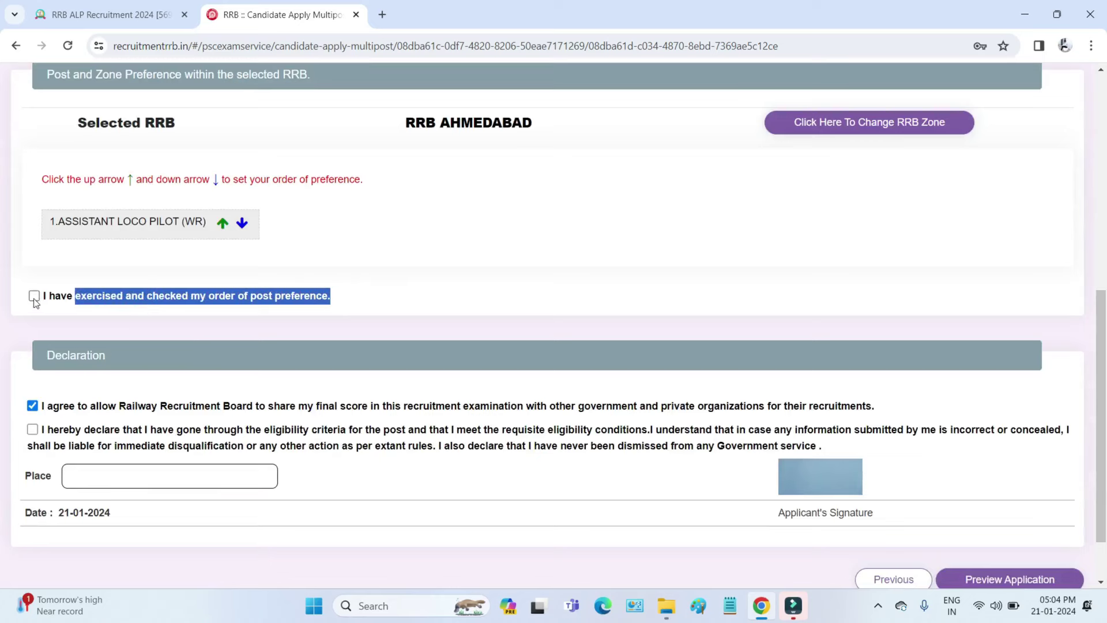
drag(81, 406, 314, 447)
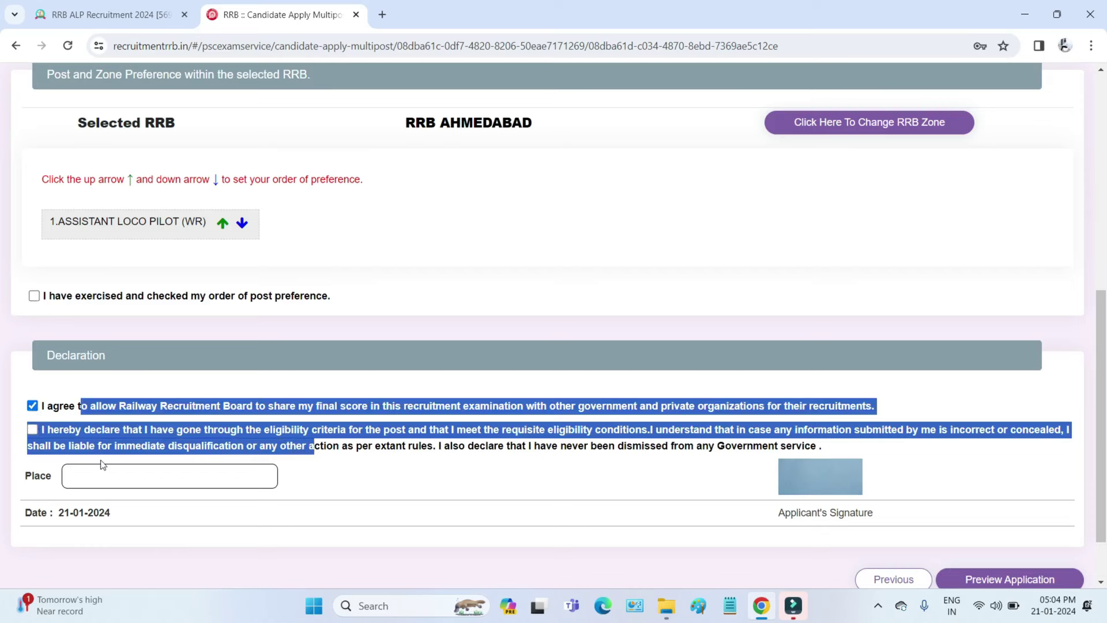
scroll(105, 464, down, 2)
click(80, 406)
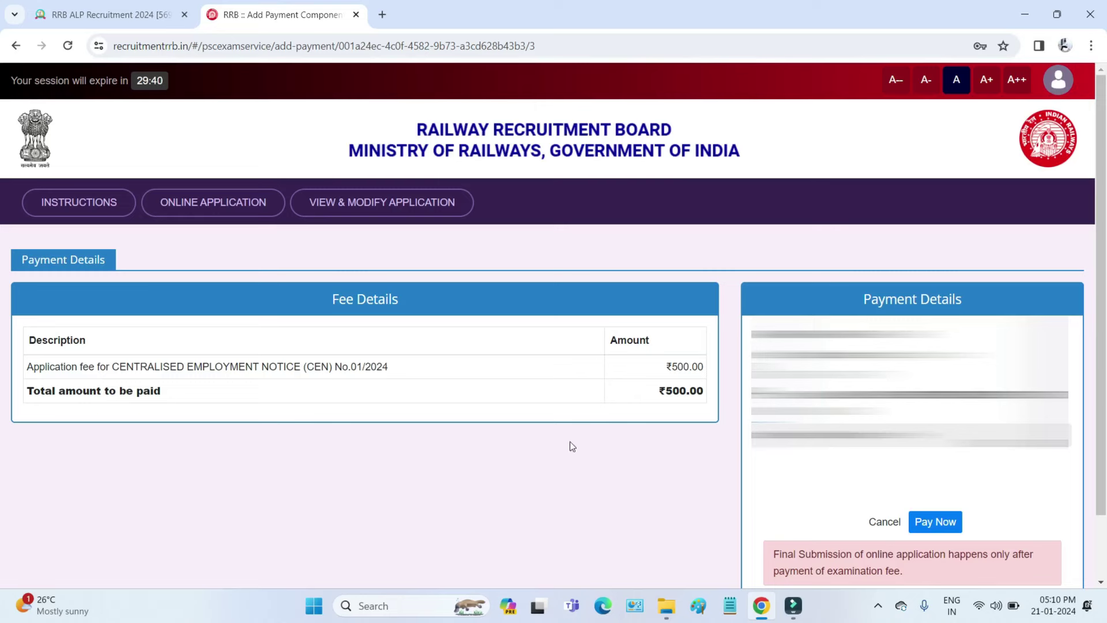
Check the total amount to be paid for CEN No.01/2024 and proceed to the application fee payment.
drag(659, 391, 698, 390)
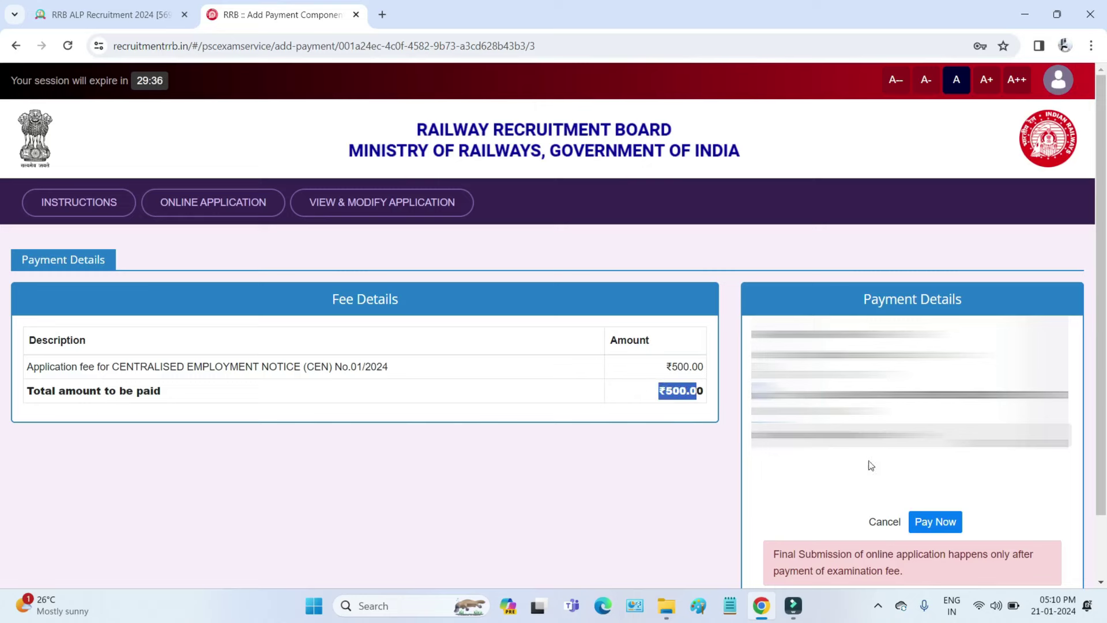
click(931, 523)
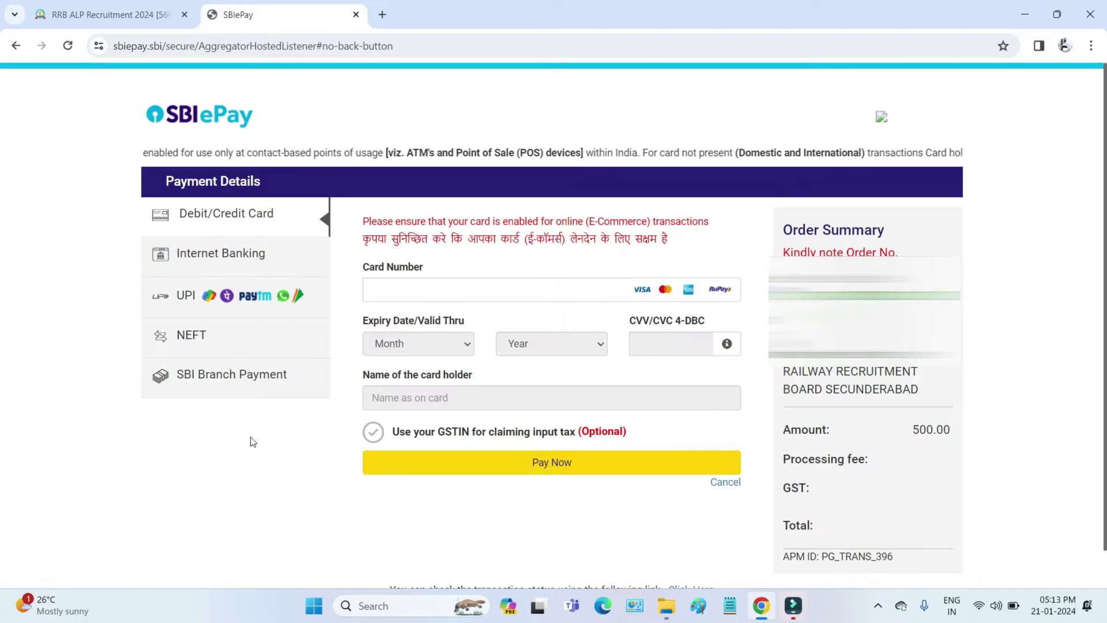